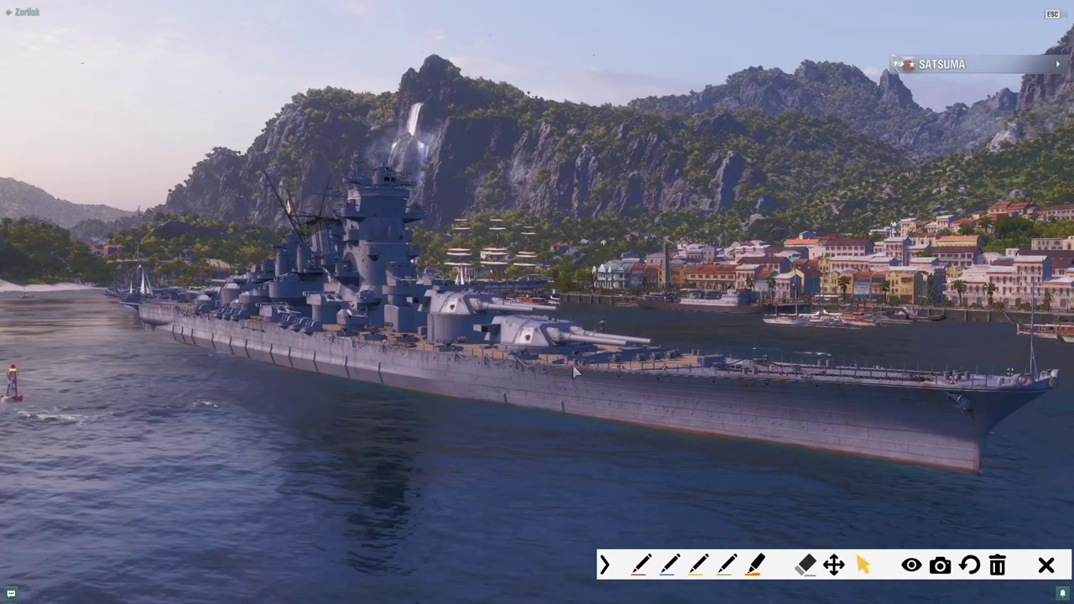
Outline the hull in red, erase the red, blue and yellow marks, then tilt the view higher.
left_click(640, 564)
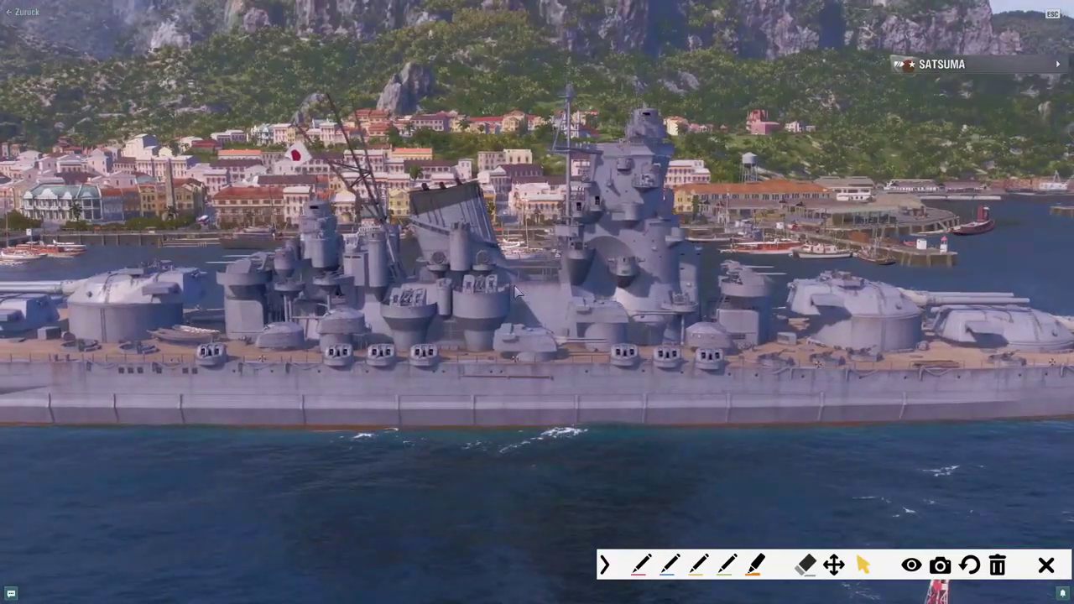
mouse_move(1056, 364)
left_mouse_down()
mouse_move(761, 422)
mouse_move(125, 377)
mouse_move(588, 382)
mouse_move(1051, 369)
left_mouse_up()
key("ctrl+2")
mouse_move(626, 363)
left_mouse_down()
mouse_move(625, 310)
mouse_move(451, 257)
mouse_move(384, 329)
mouse_move(529, 373)
mouse_move(785, 354)
mouse_move(711, 335)
mouse_move(681, 363)
mouse_move(646, 334)
left_mouse_up()
key("ctrl+3")
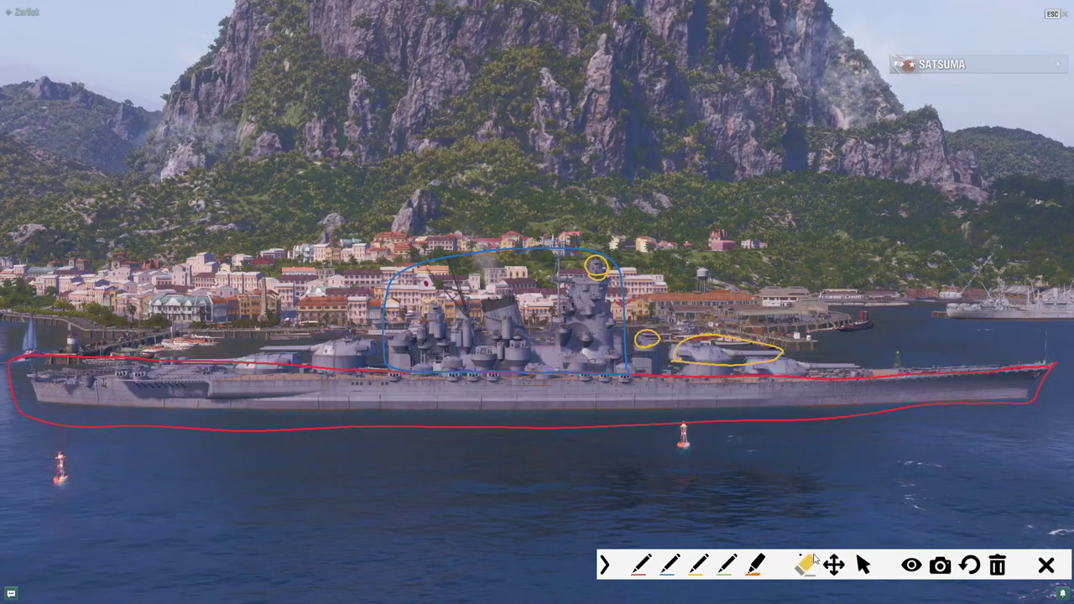
left_click(621, 285)
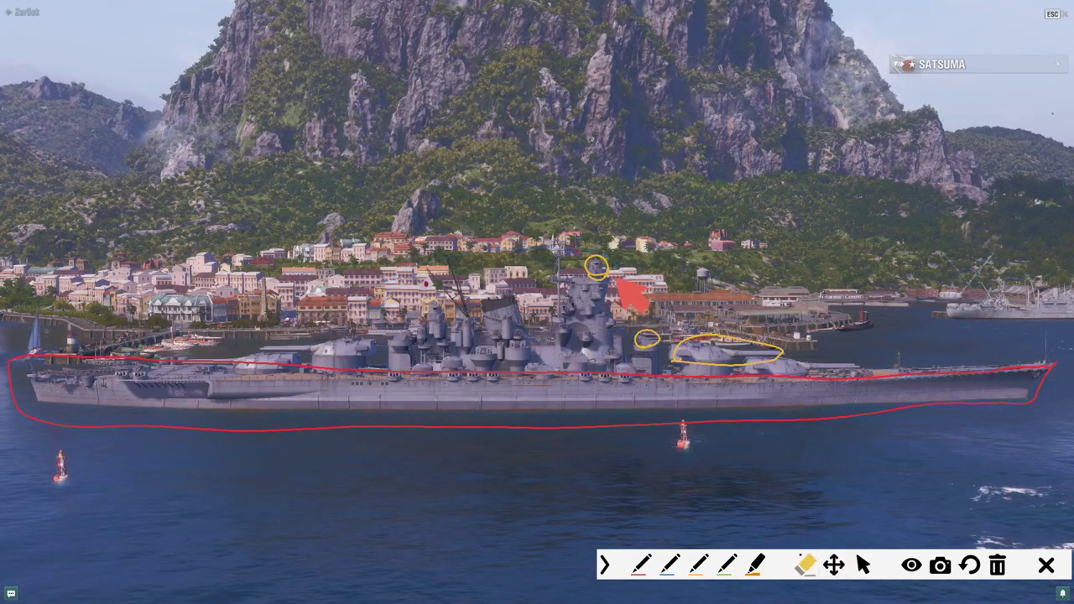
left_click(647, 338)
left_click(684, 356)
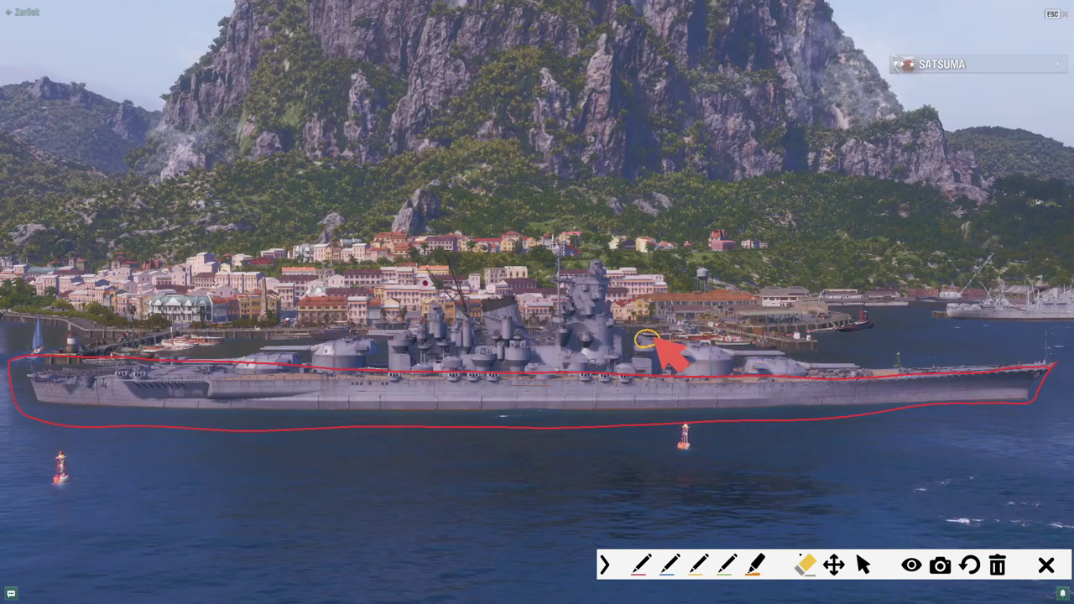
left_click(922, 373)
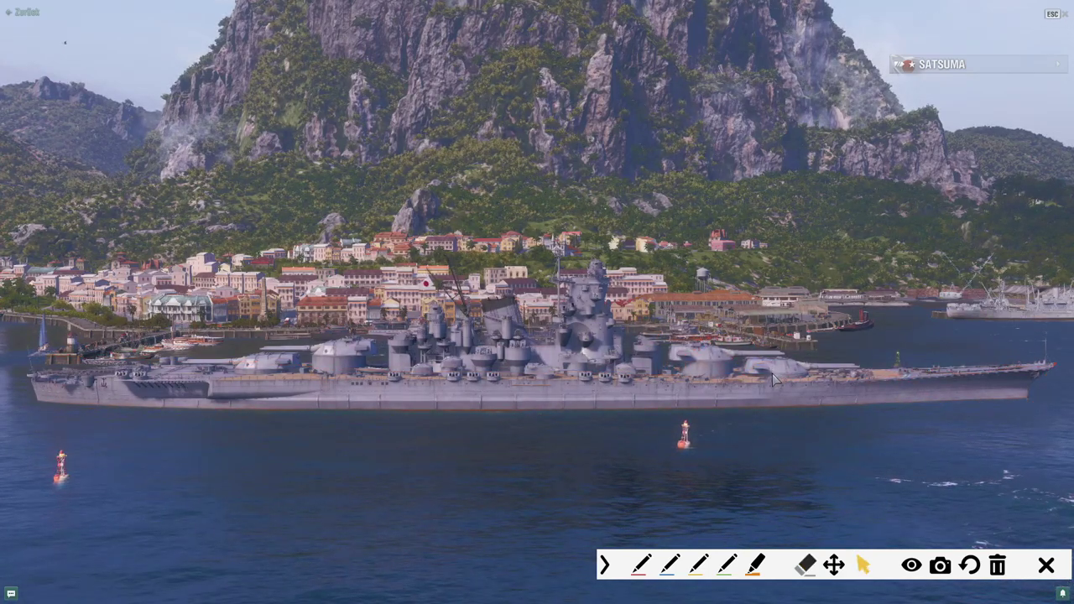
left_click_drag(772, 380, 765, 357)
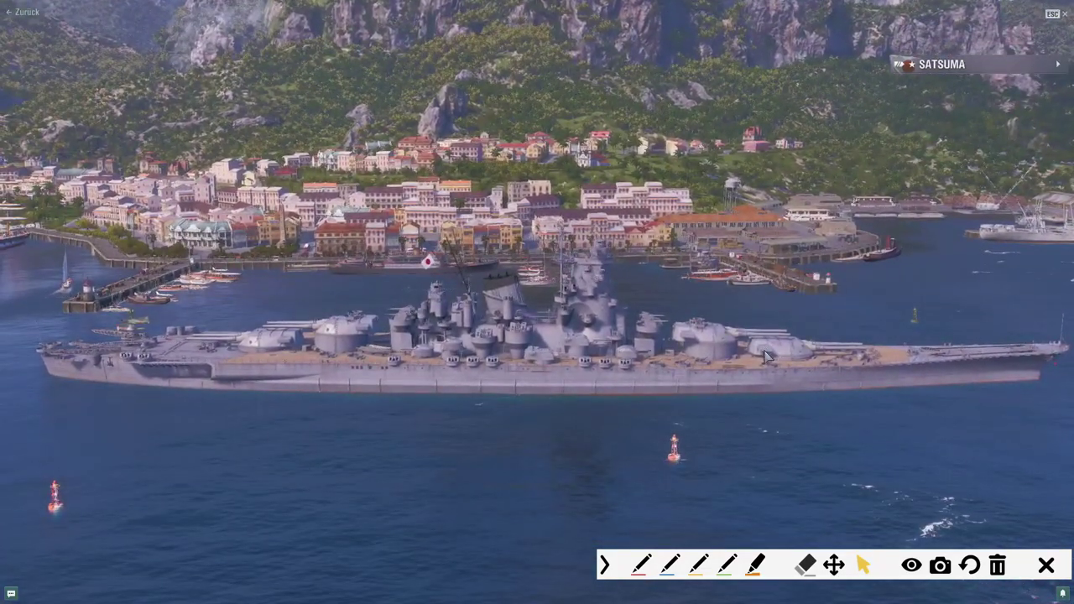
Draw four red section lines across the hull and a blue superstructure outline, then clear them all.
left_click(640, 565)
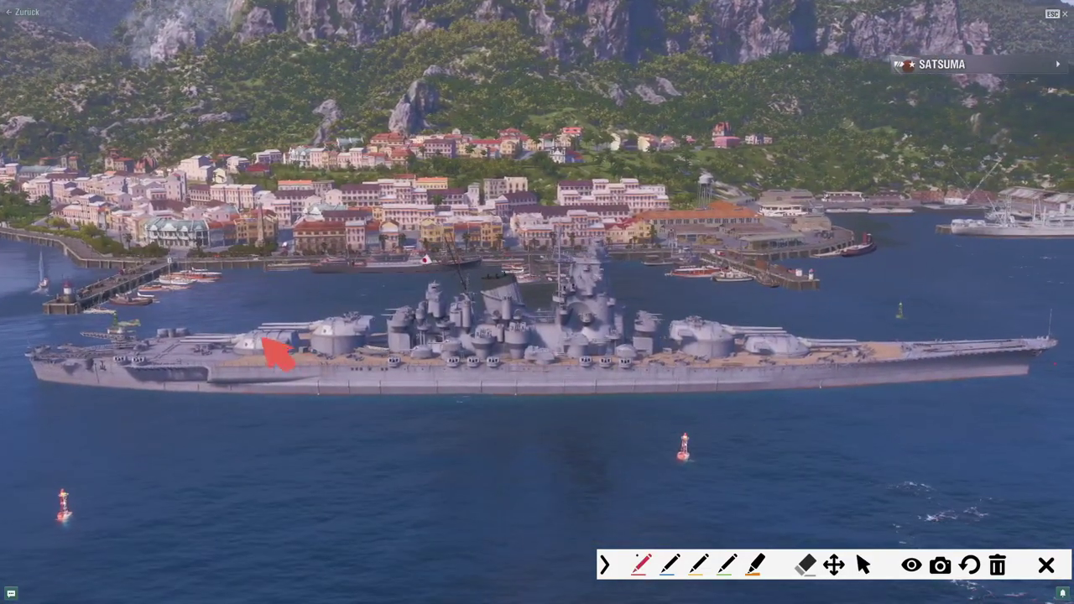
left_click_drag(248, 319, 244, 411)
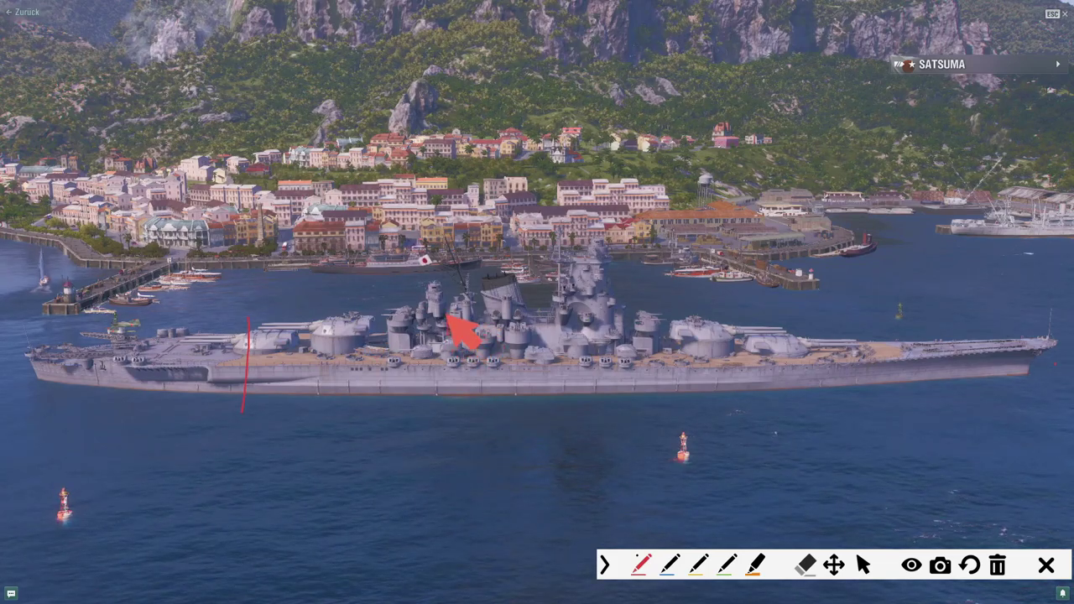
left_click_drag(448, 317, 444, 411)
left_click_drag(660, 321, 663, 391)
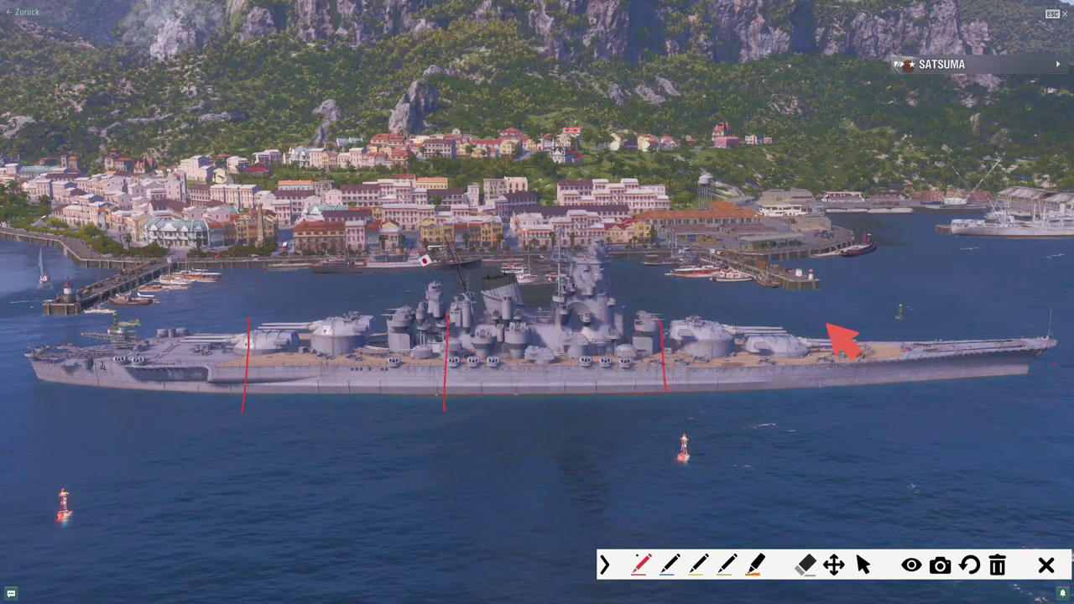
left_click_drag(829, 324, 828, 417)
left_click(669, 565)
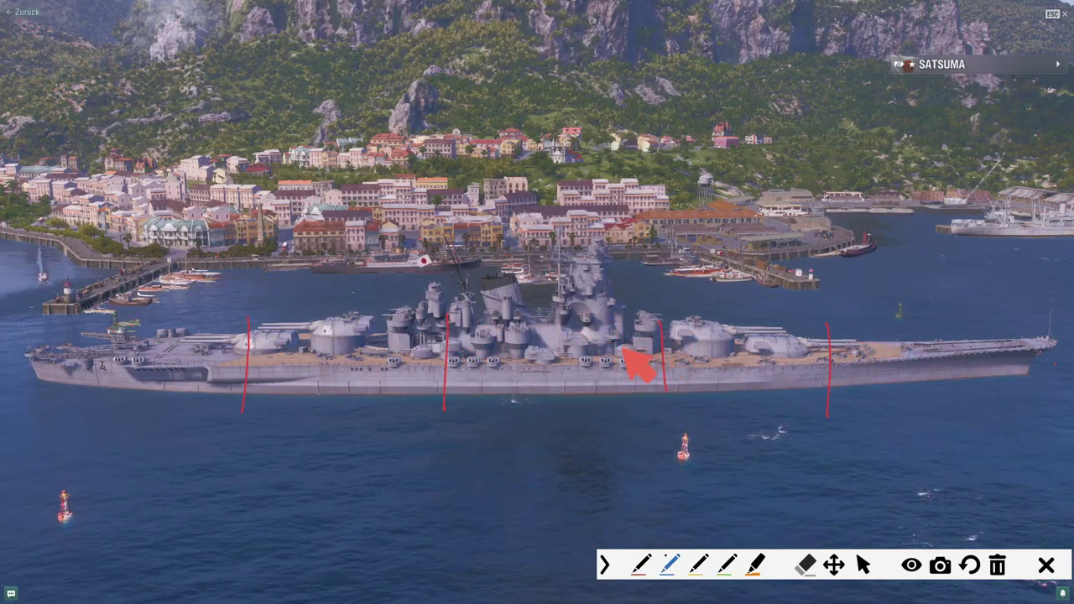
mouse_move(625, 354)
left_mouse_down()
mouse_move(612, 245)
mouse_move(486, 238)
mouse_move(425, 274)
mouse_move(422, 343)
mouse_move(631, 362)
mouse_move(628, 324)
left_mouse_up()
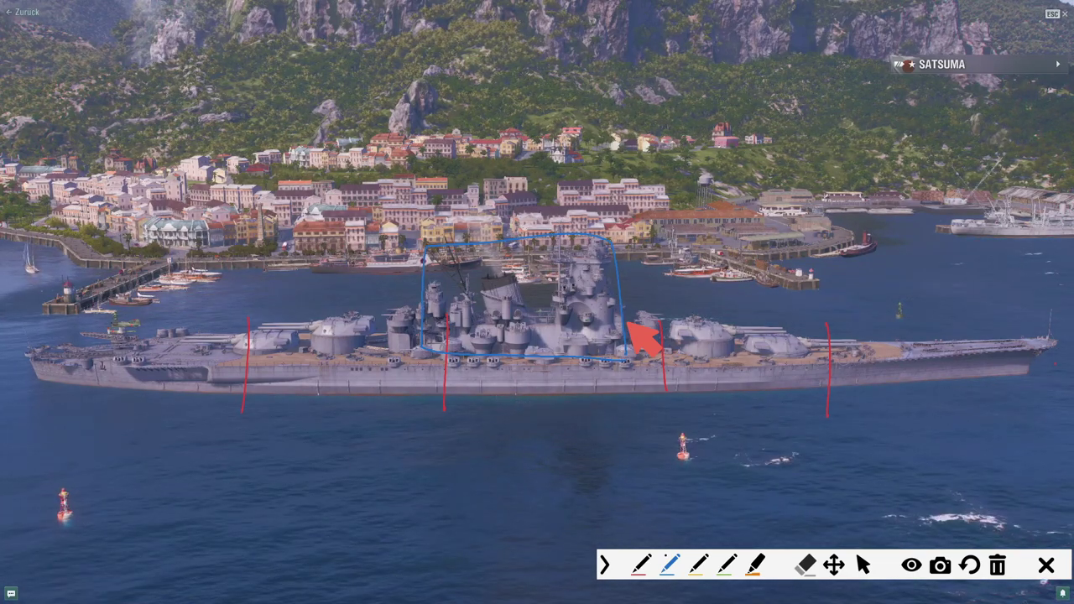
left_click(804, 565)
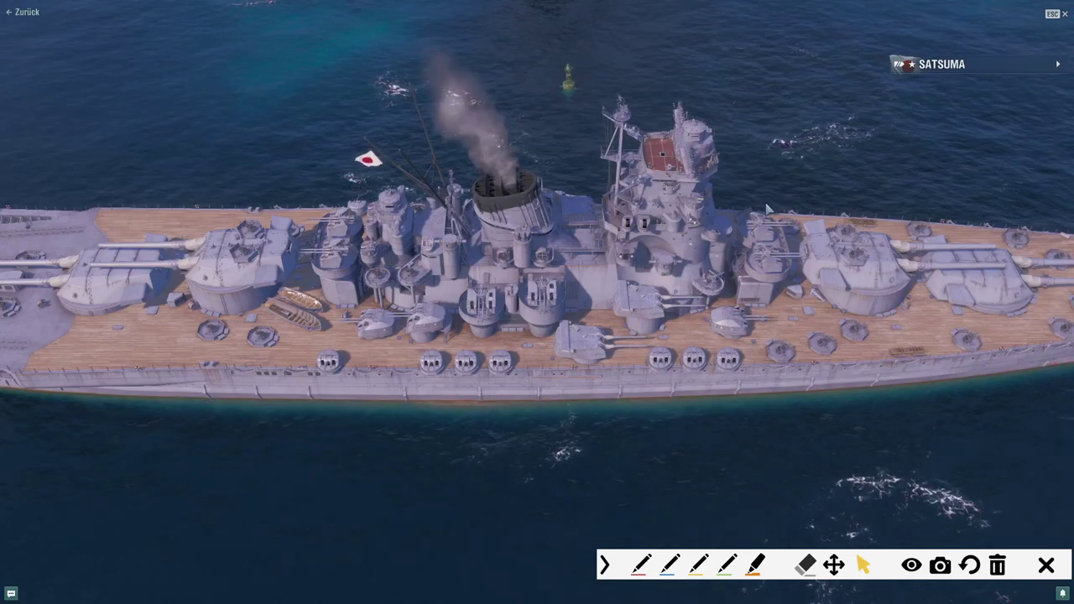
left_click_drag(762, 222, 718, 531)
Circle the tops of the main and rear towers in red, delete them, and swing closer.
left_click(641, 565)
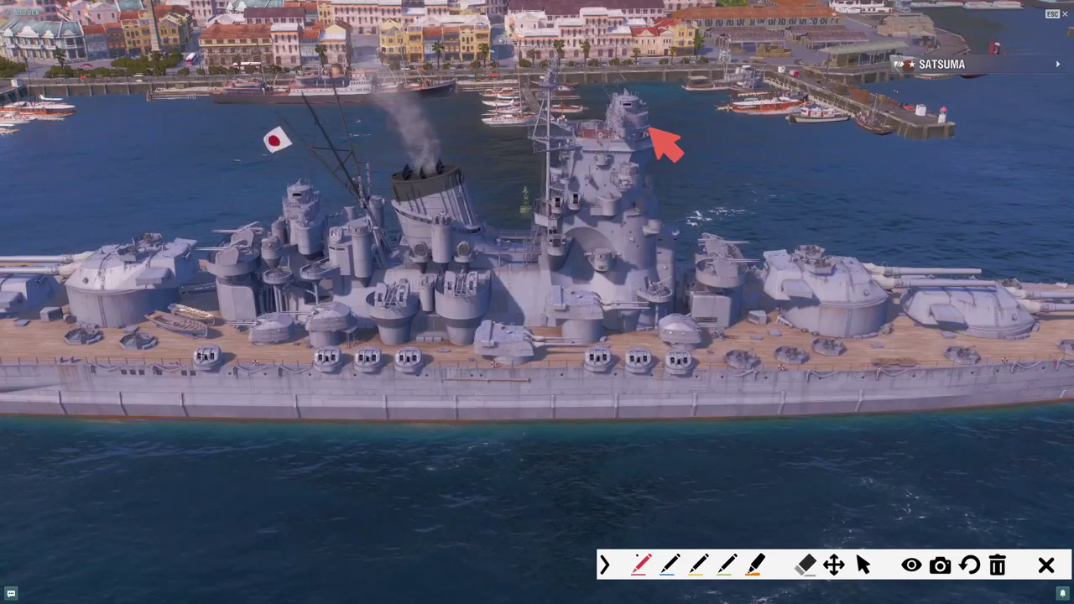
mouse_move(652, 127)
left_mouse_down()
mouse_move(614, 138)
mouse_move(598, 111)
mouse_move(606, 84)
mouse_move(637, 82)
mouse_move(652, 125)
left_mouse_up()
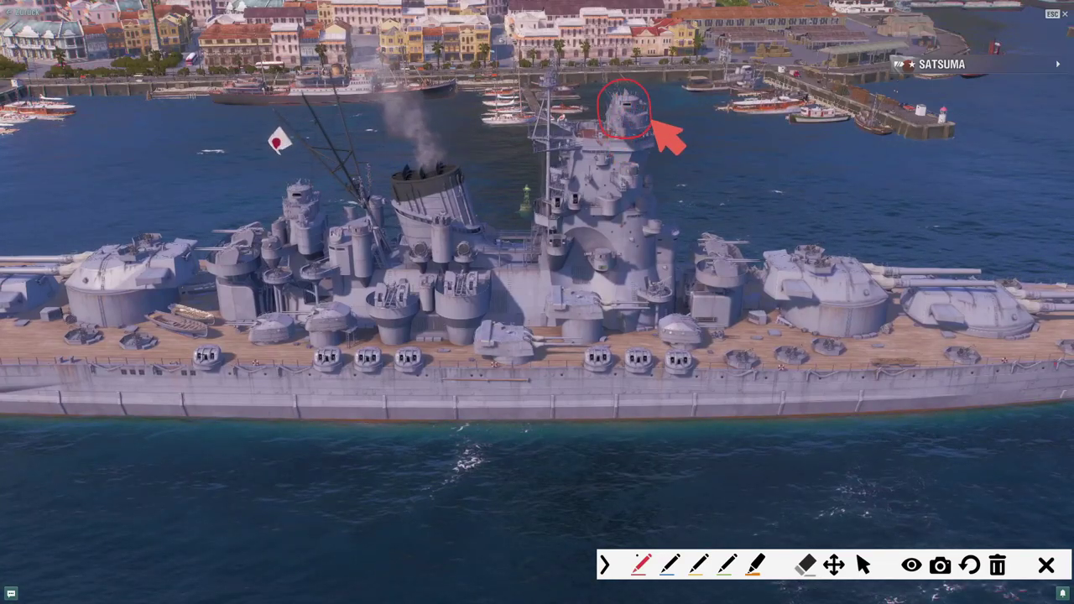
mouse_move(321, 206)
left_mouse_down()
mouse_move(290, 220)
mouse_move(280, 197)
mouse_move(296, 180)
mouse_move(318, 192)
left_mouse_up()
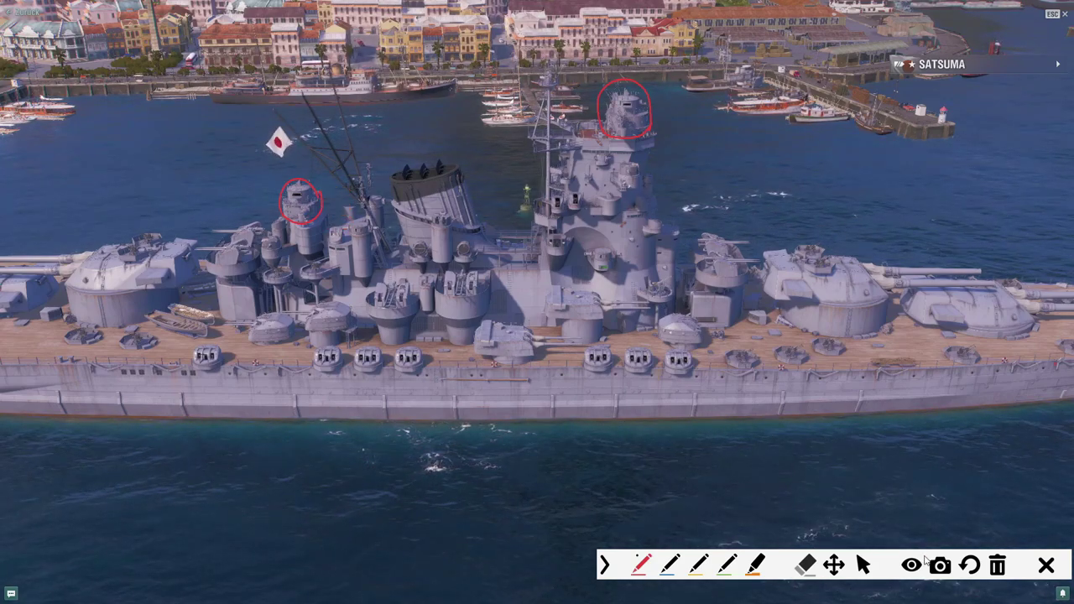
key("Delete")
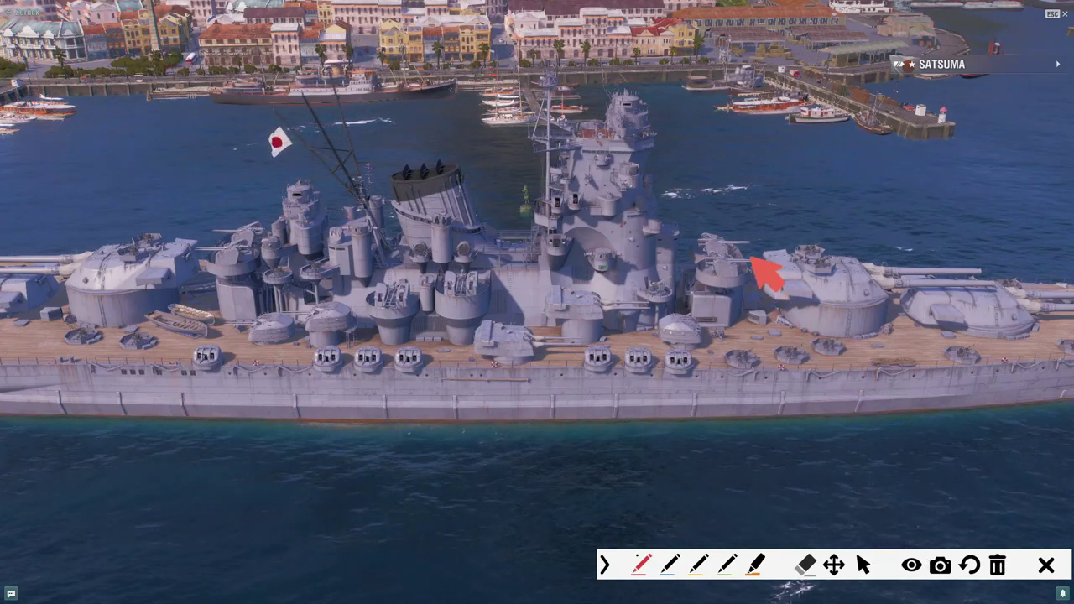
key("ctrl+shift+1")
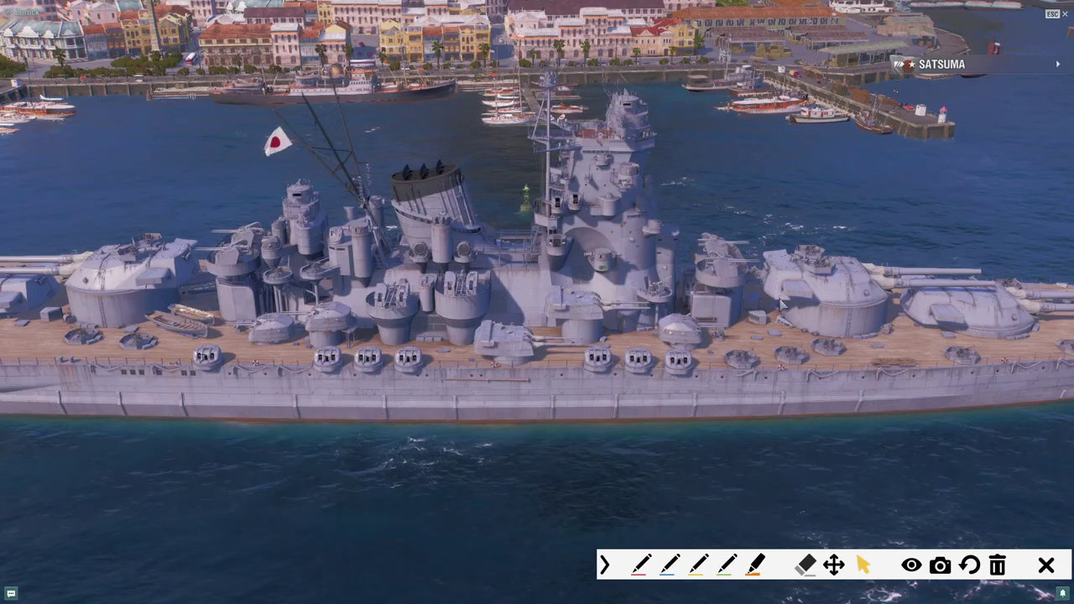
left_click_drag(765, 311, 628, 412)
Orbit to the ship's other side, circle a small tower fitting in red, and return broadside.
key("ctrl+shift+2")
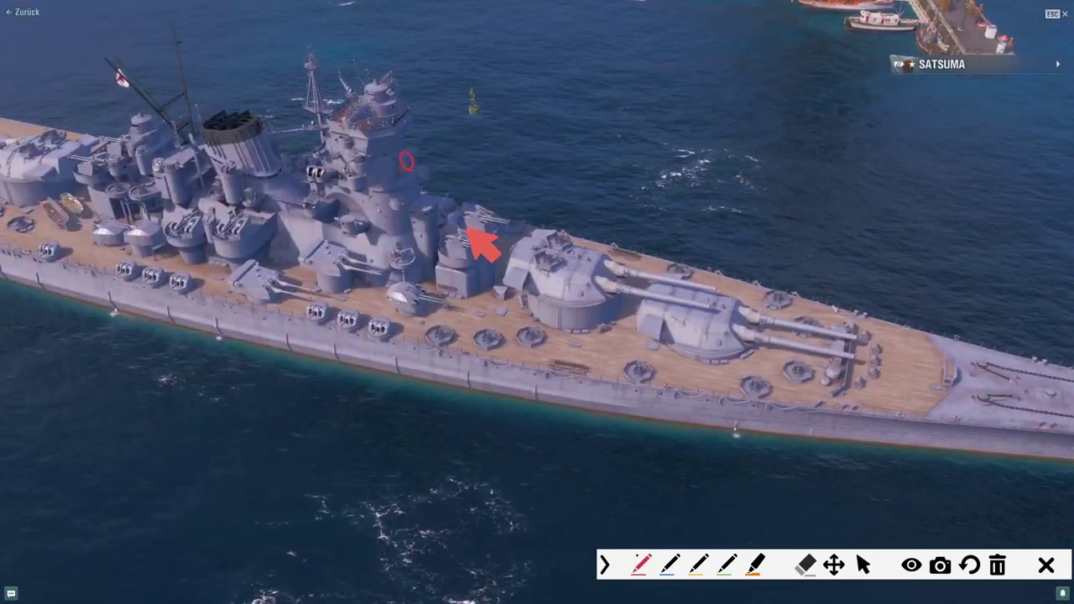
key("ctrl+shift+1")
left_click_drag(537, 352, 783, 158)
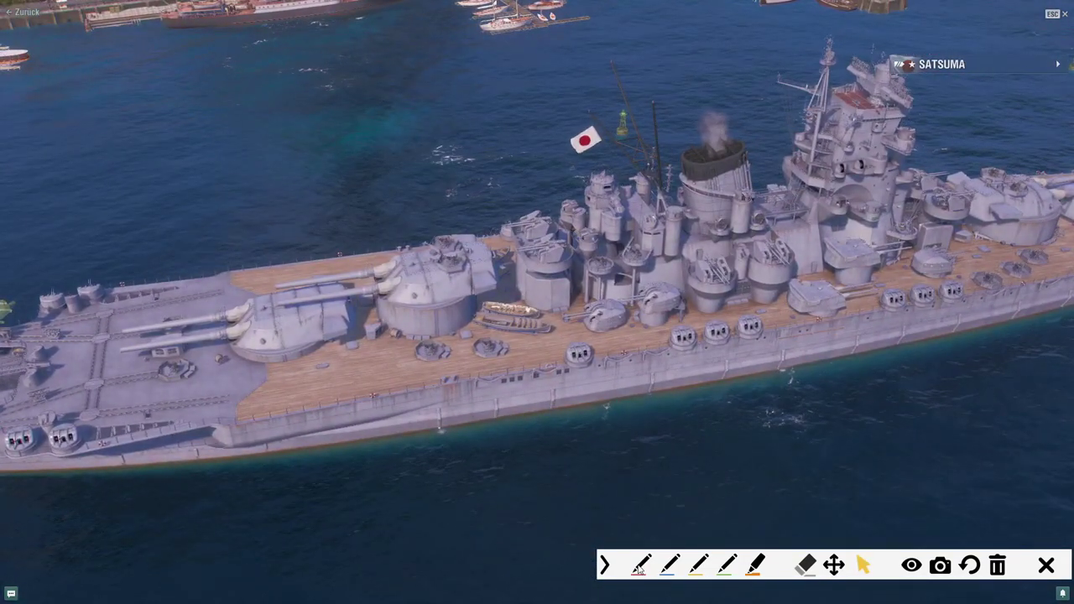
key("ctrl+shift+2")
left_click_drag(578, 220, 579, 211)
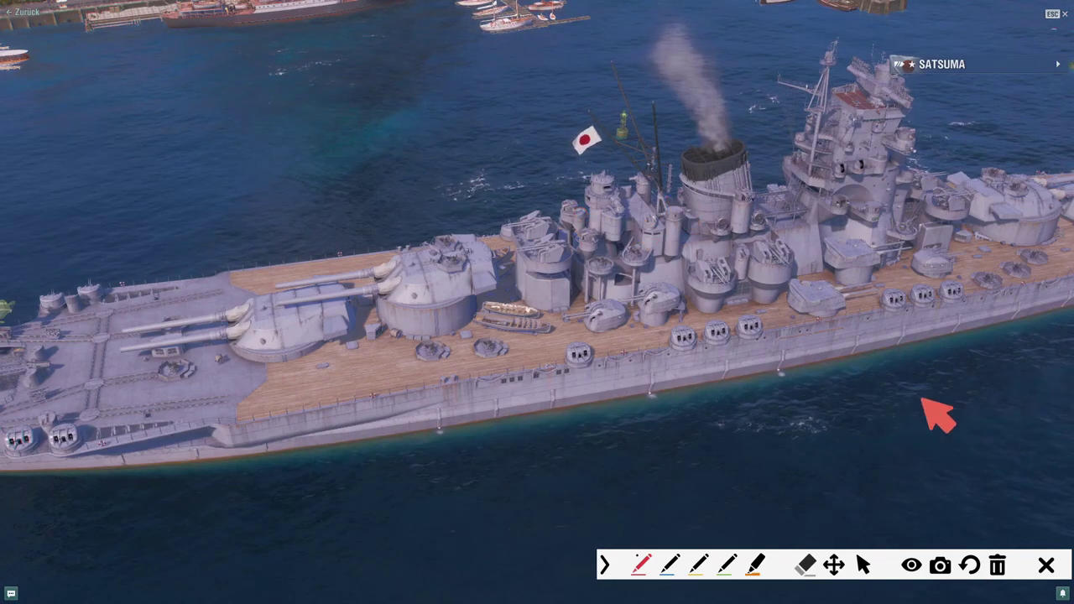
key("ctrl+shift+1")
left_click_drag(856, 369, 904, 290)
Circle fittings on the main tower, deck and forward superstructure in red, then clear and orbit sternward.
left_click(641, 564)
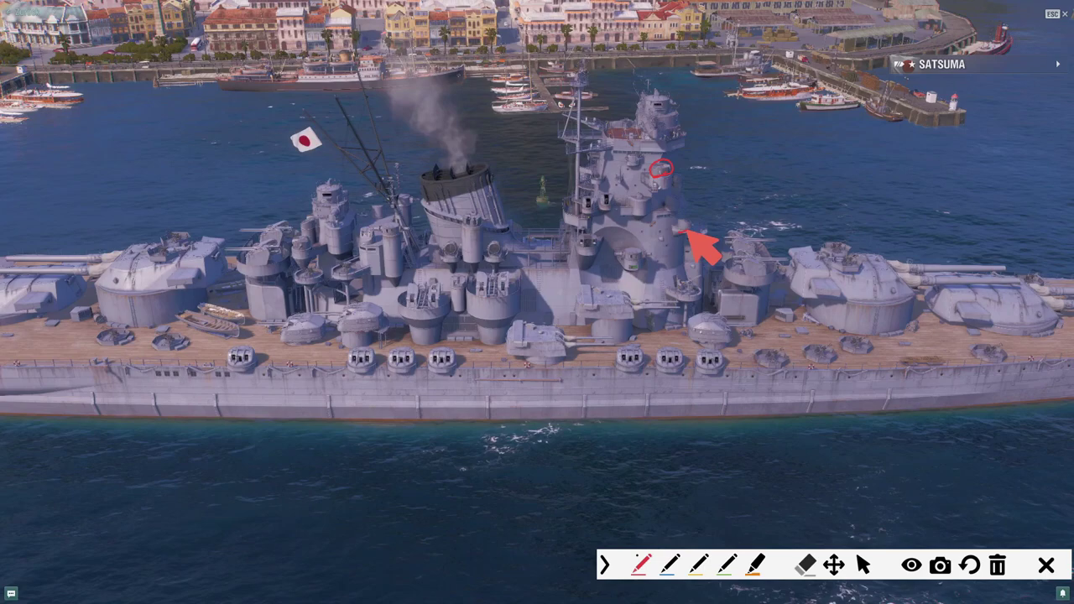
left_click_drag(681, 199, 680, 203)
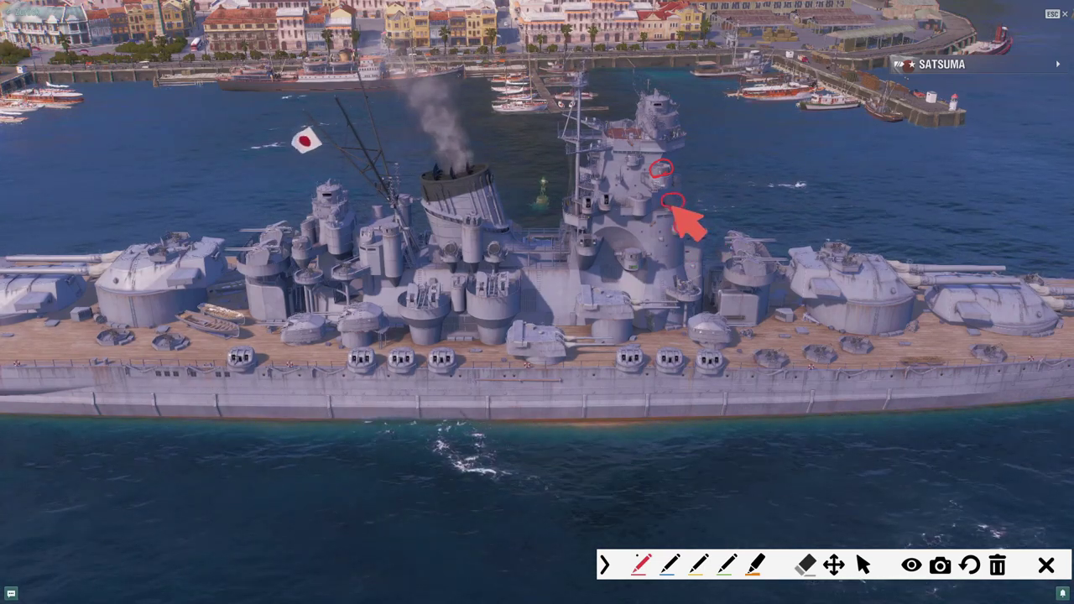
mouse_move(645, 250)
left_mouse_down()
mouse_move(609, 243)
mouse_move(585, 249)
mouse_move(597, 235)
mouse_move(575, 239)
mouse_move(620, 206)
mouse_move(591, 208)
left_mouse_up()
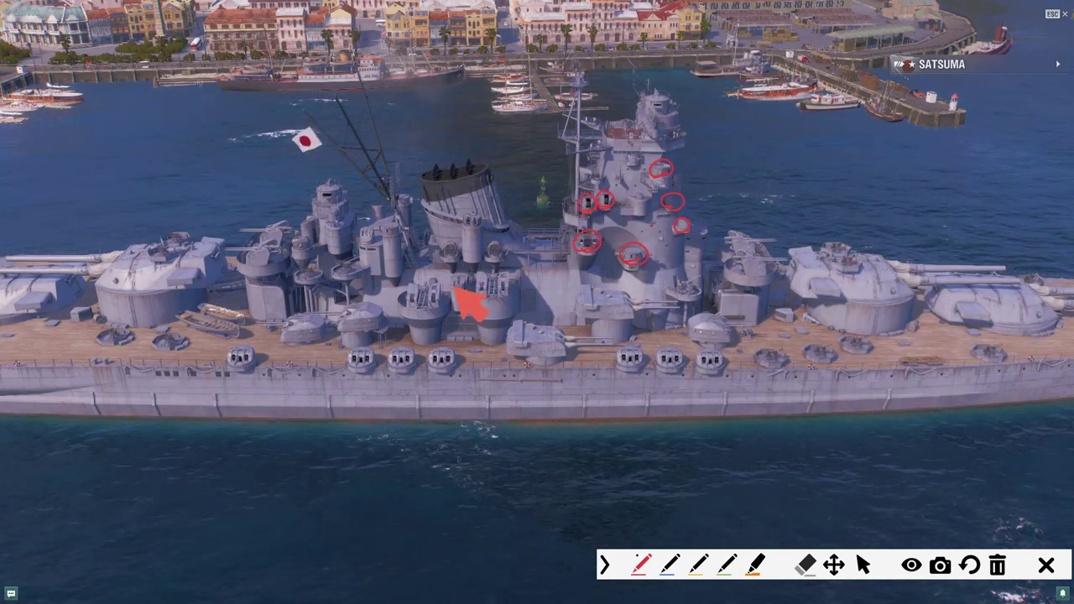
left_click_drag(457, 289, 453, 279)
mouse_move(384, 239)
left_mouse_down()
mouse_move(402, 226)
mouse_move(359, 238)
mouse_move(375, 246)
left_mouse_up()
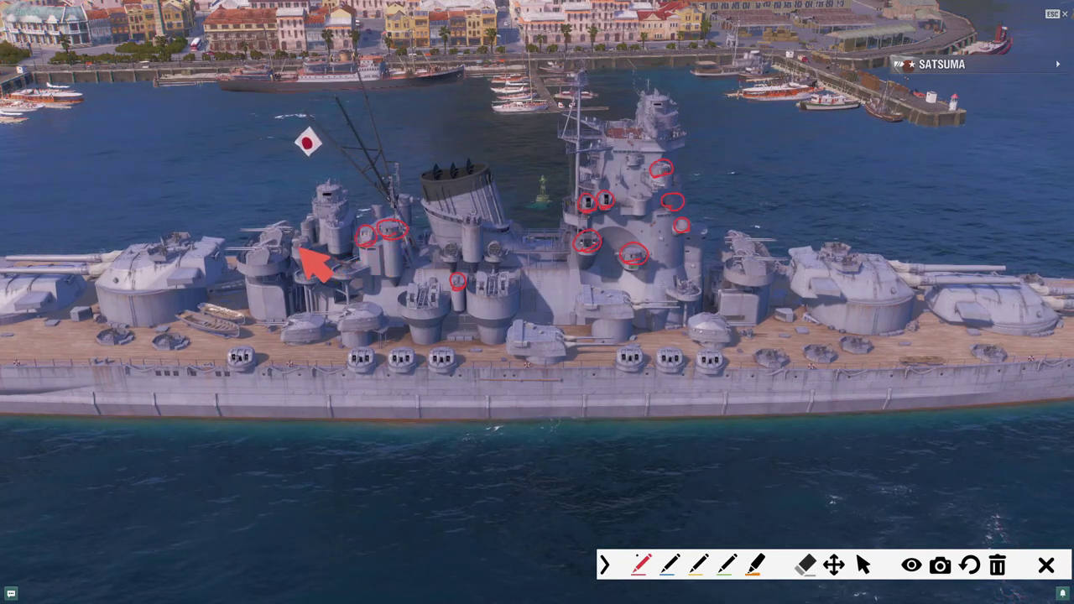
left_click_drag(309, 238, 303, 249)
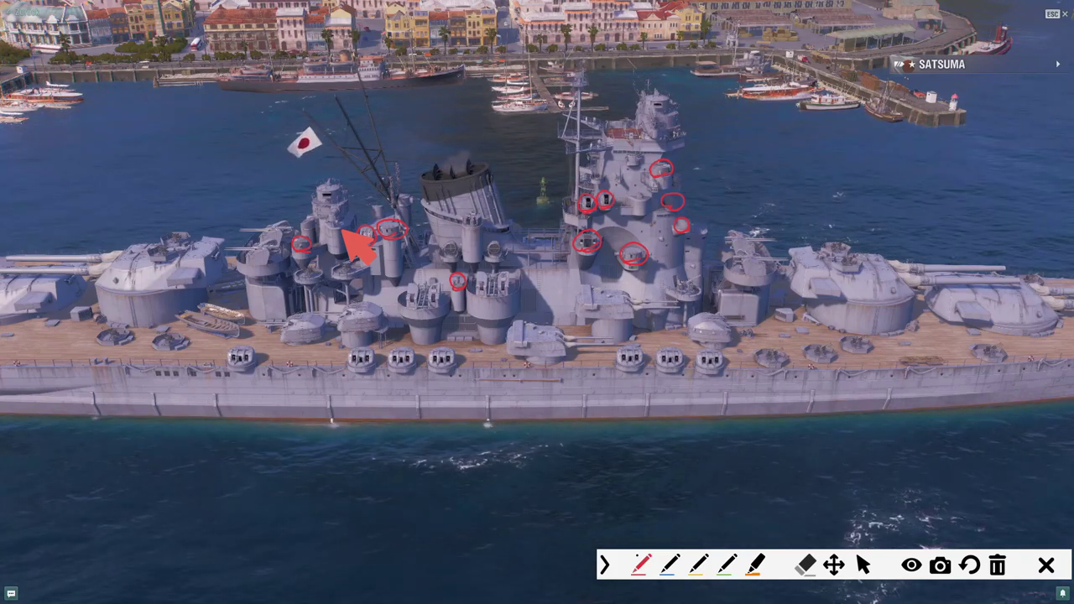
left_click(864, 565)
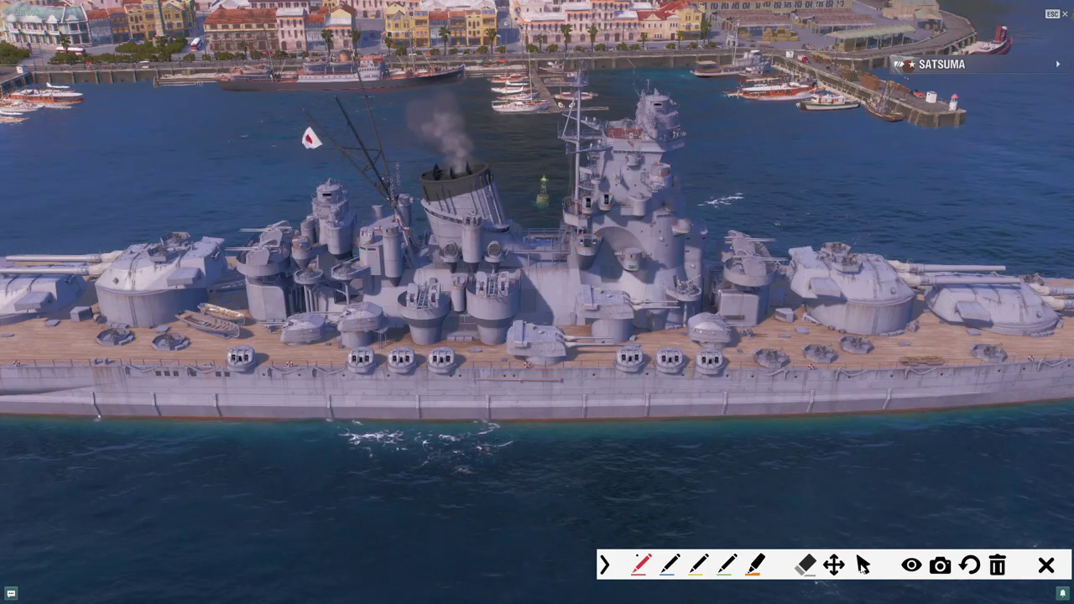
left_click_drag(522, 347, 349, 301)
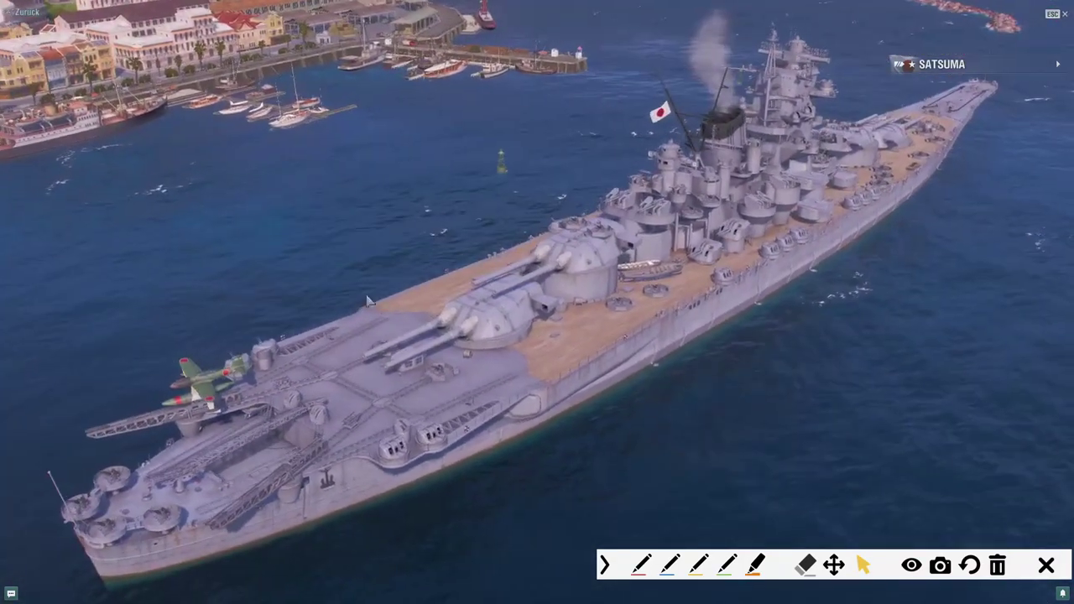
Circle four small fittings on the stern deck in red.
left_click(640, 565)
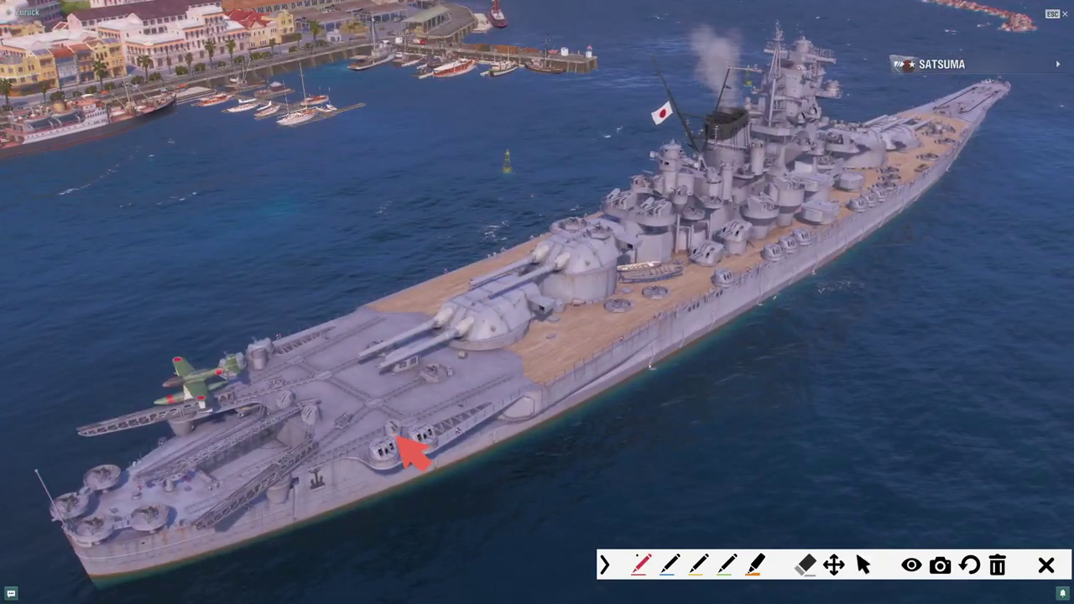
left_click_drag(396, 435, 384, 425)
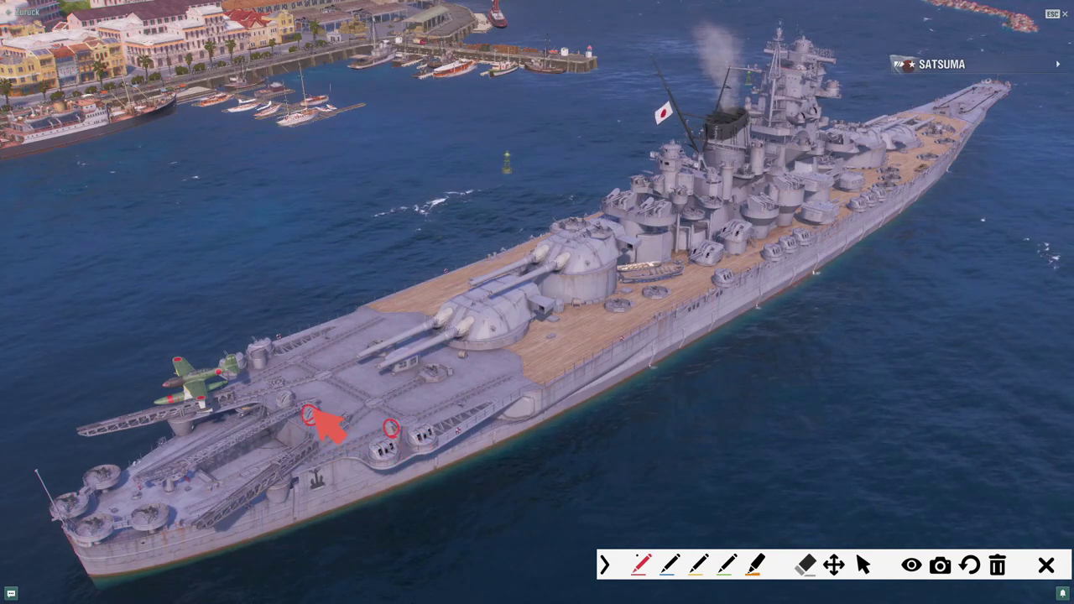
left_click_drag(291, 394, 281, 393)
left_click_drag(317, 409, 308, 407)
mouse_move(262, 347)
left_mouse_down()
mouse_move(270, 356)
mouse_move(264, 346)
left_mouse_up()
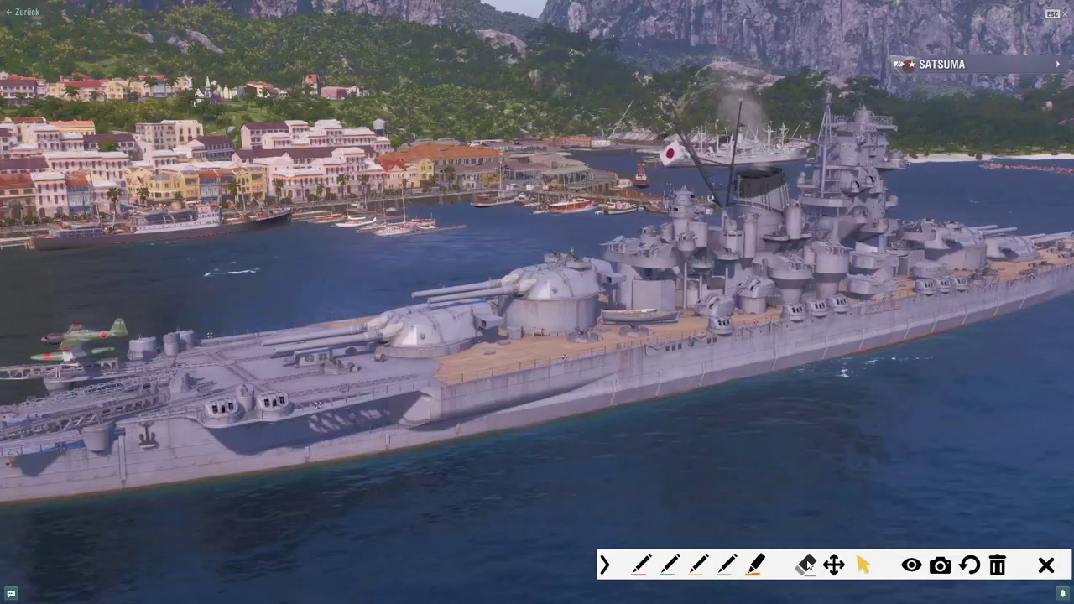
Circle the forward hull gun mount and a further deck turret in red, then clear and rotate the view.
left_click(640, 564)
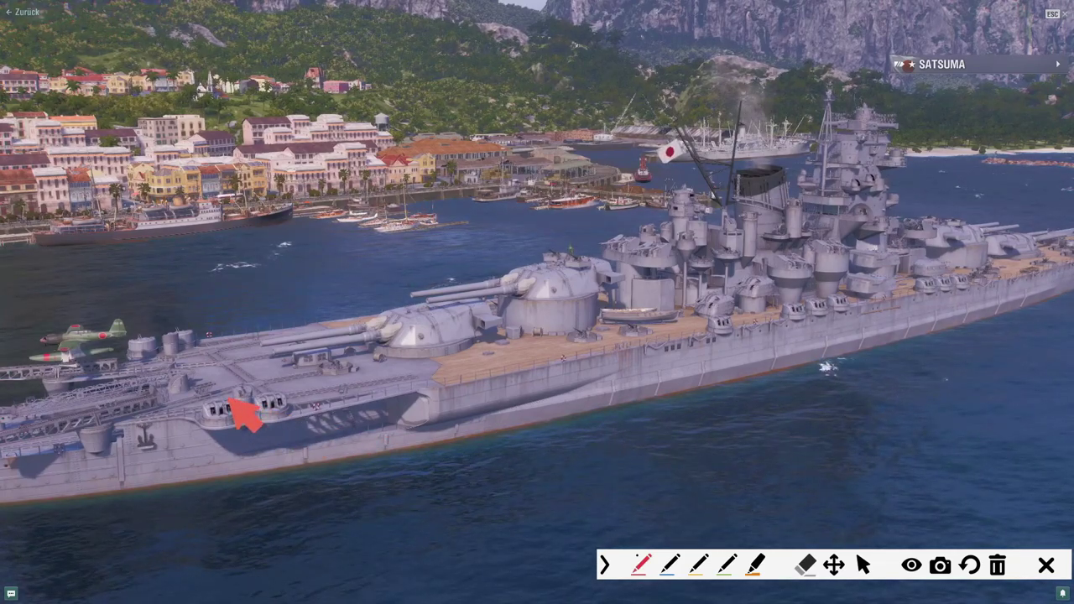
mouse_move(239, 401)
left_mouse_down()
mouse_move(235, 425)
mouse_move(201, 413)
mouse_move(288, 395)
left_mouse_up()
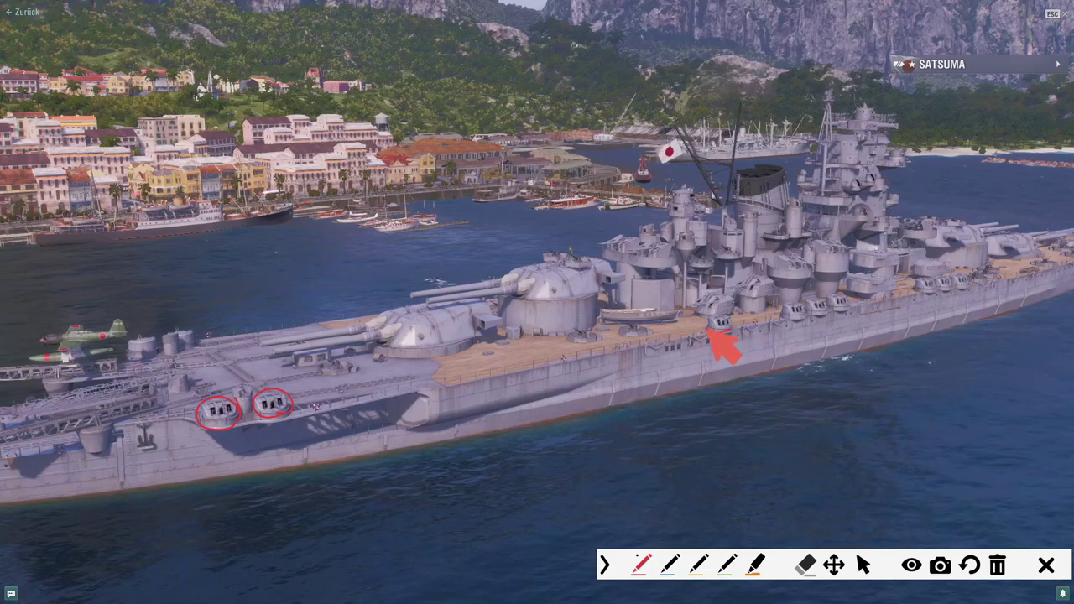
left_click_drag(709, 330, 732, 322)
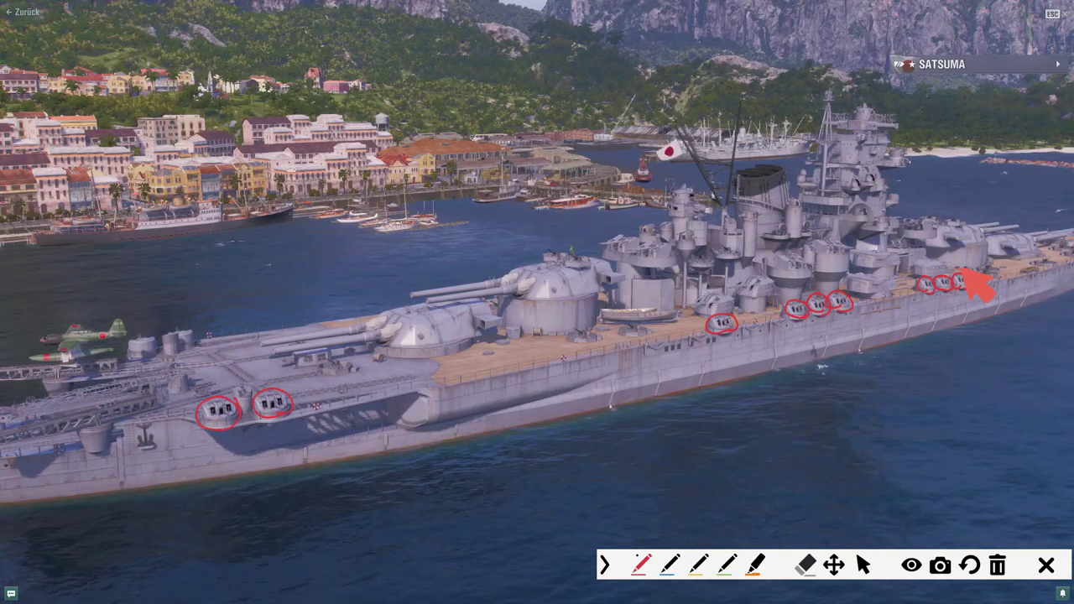
left_click(997, 565)
left_click(862, 565)
left_click_drag(899, 355, 796, 374)
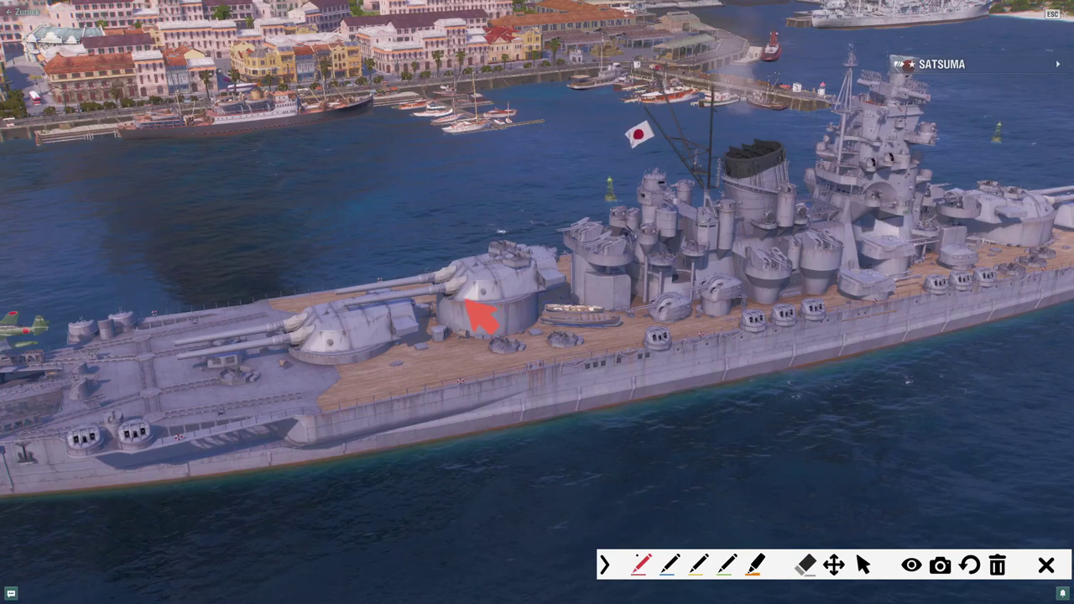
Outline the turret top in red, both barrels in blue, its lower edge in yellow, and add a green loop.
left_click_drag(456, 301, 561, 290)
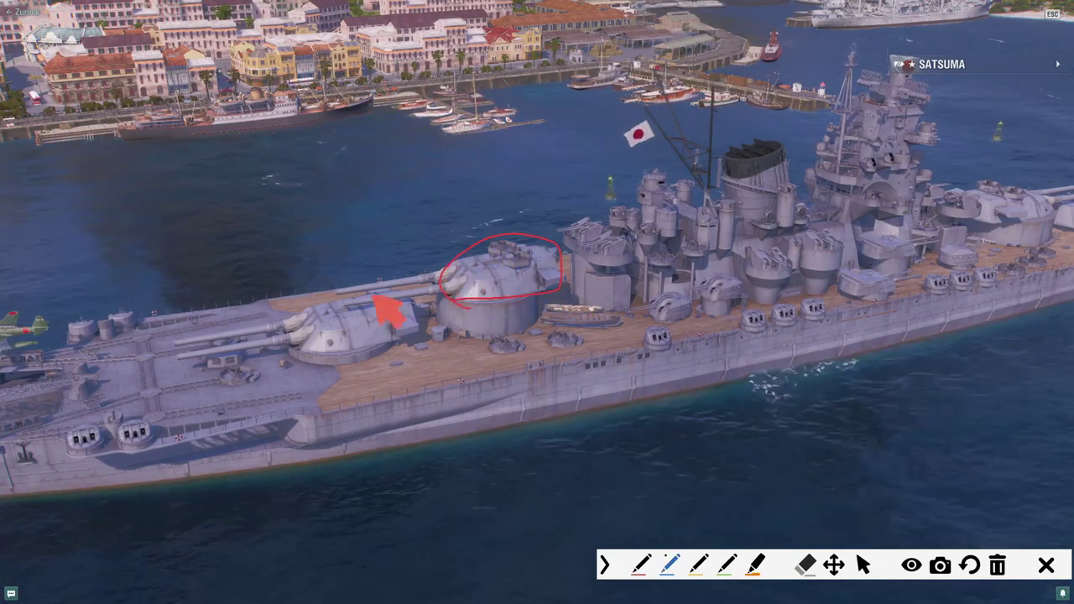
key("2")
left_click_drag(344, 301, 443, 289)
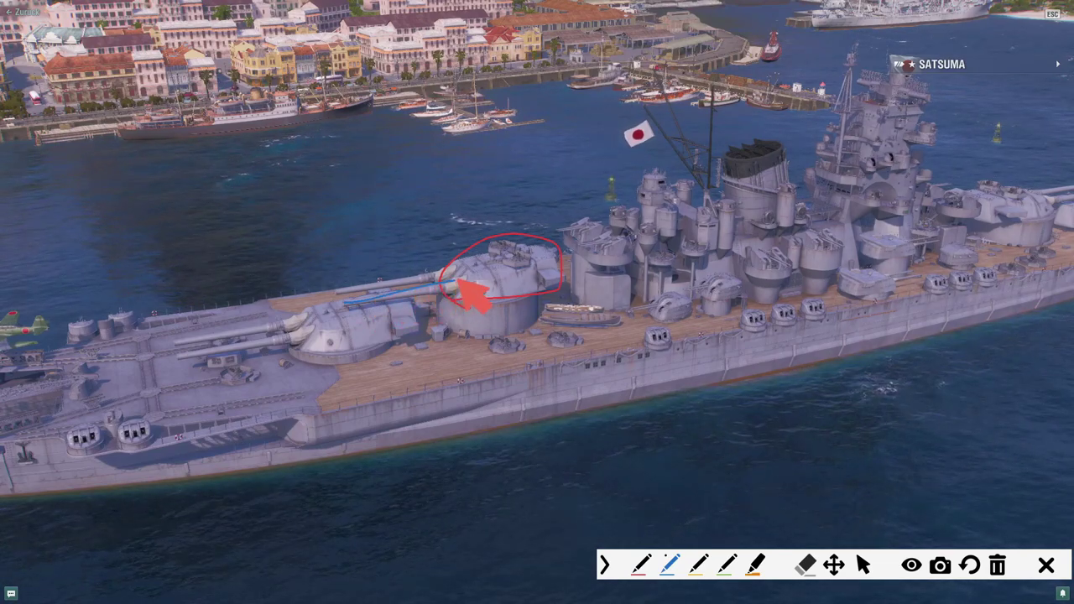
left_click_drag(346, 306, 466, 288)
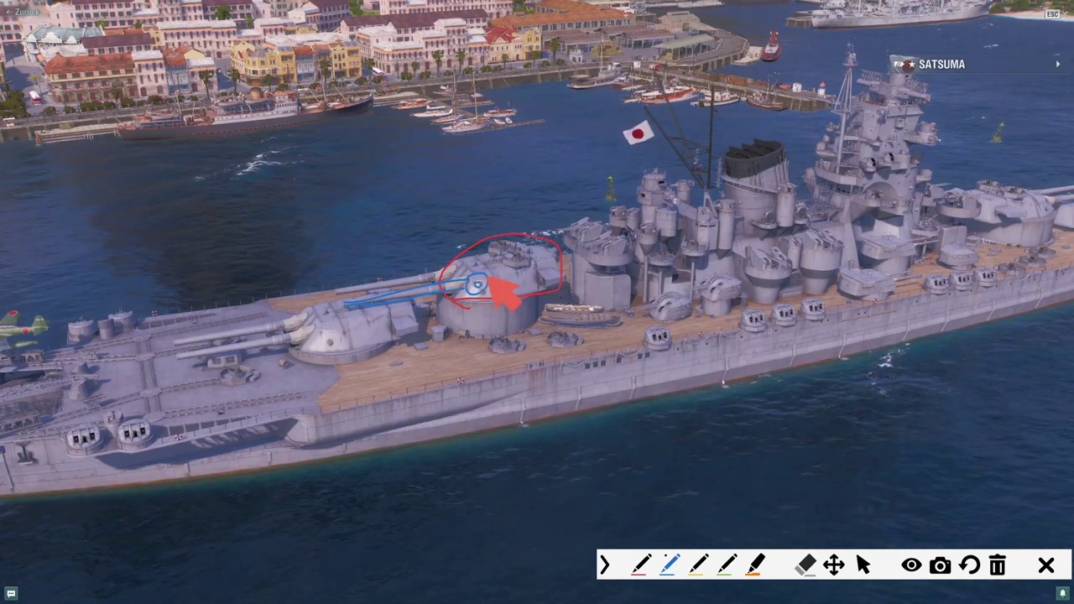
left_click(699, 566)
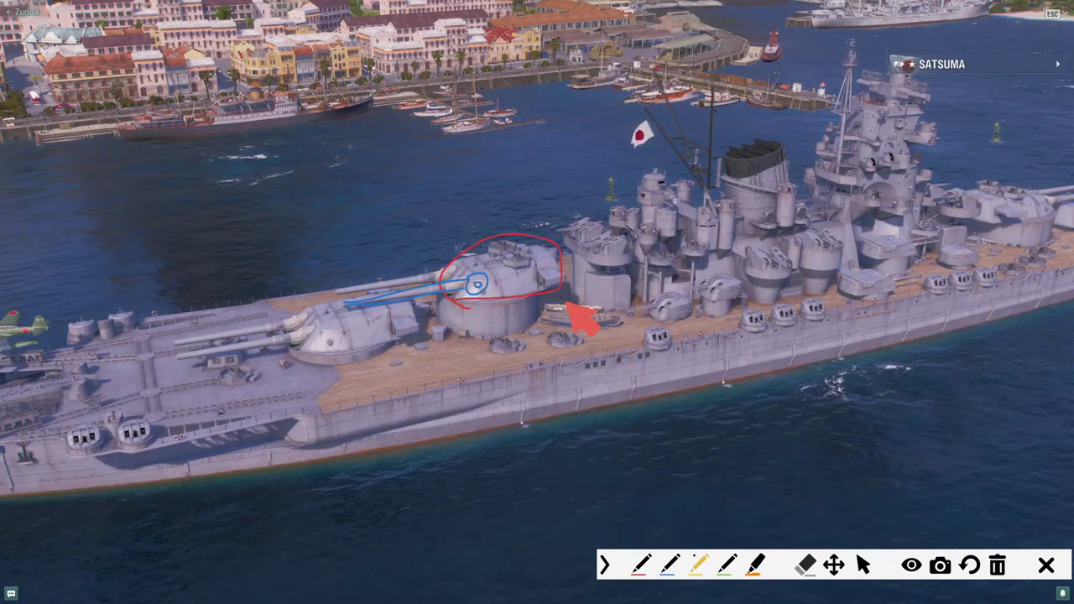
left_click_drag(540, 286, 450, 299)
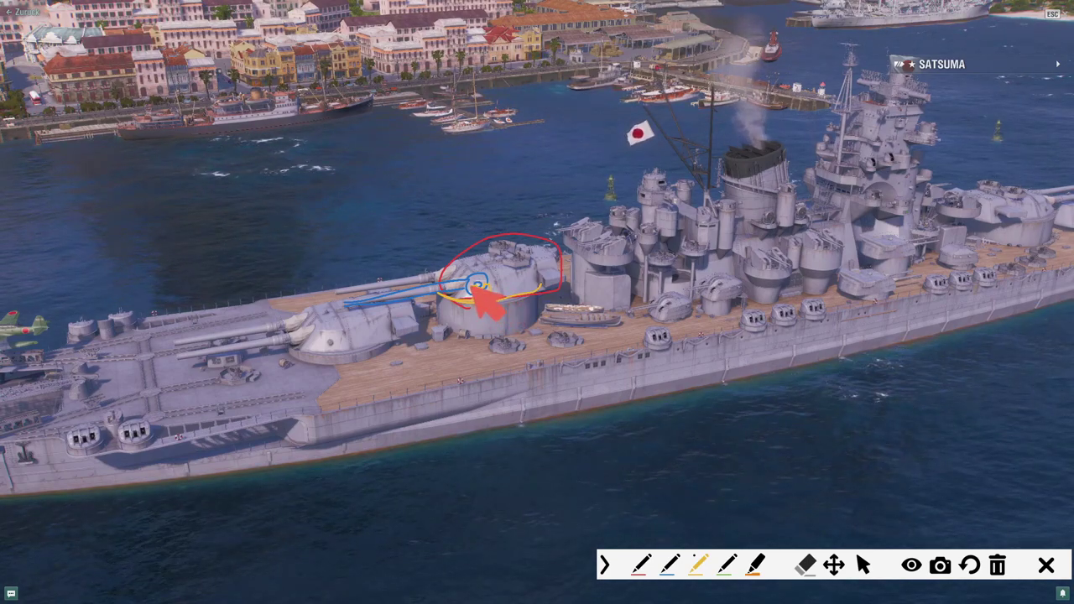
left_click(727, 564)
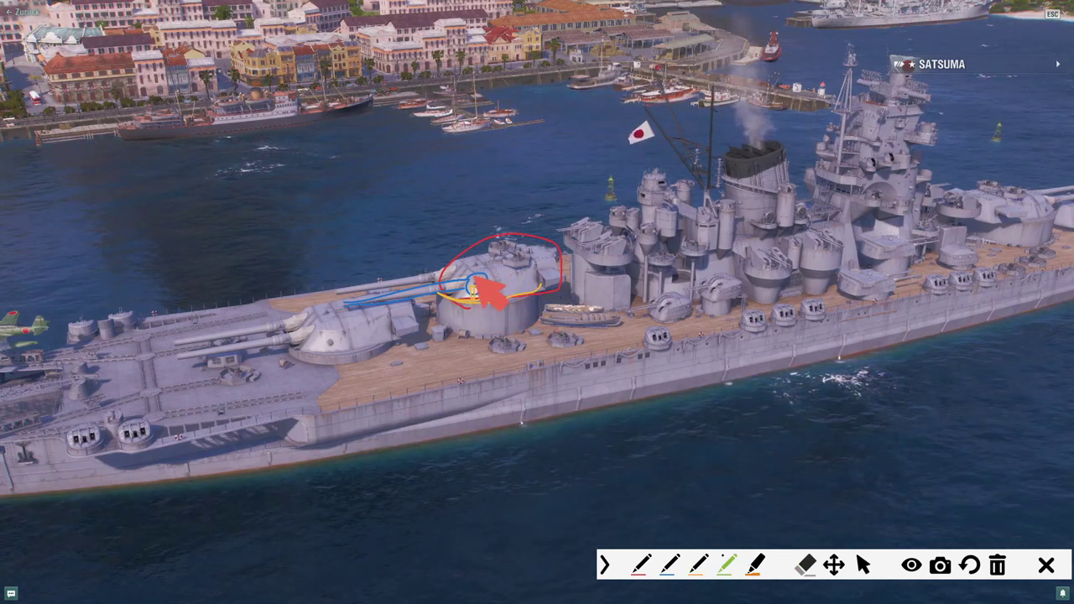
mouse_move(475, 277)
left_mouse_down()
mouse_move(482, 292)
mouse_move(472, 280)
left_mouse_up()
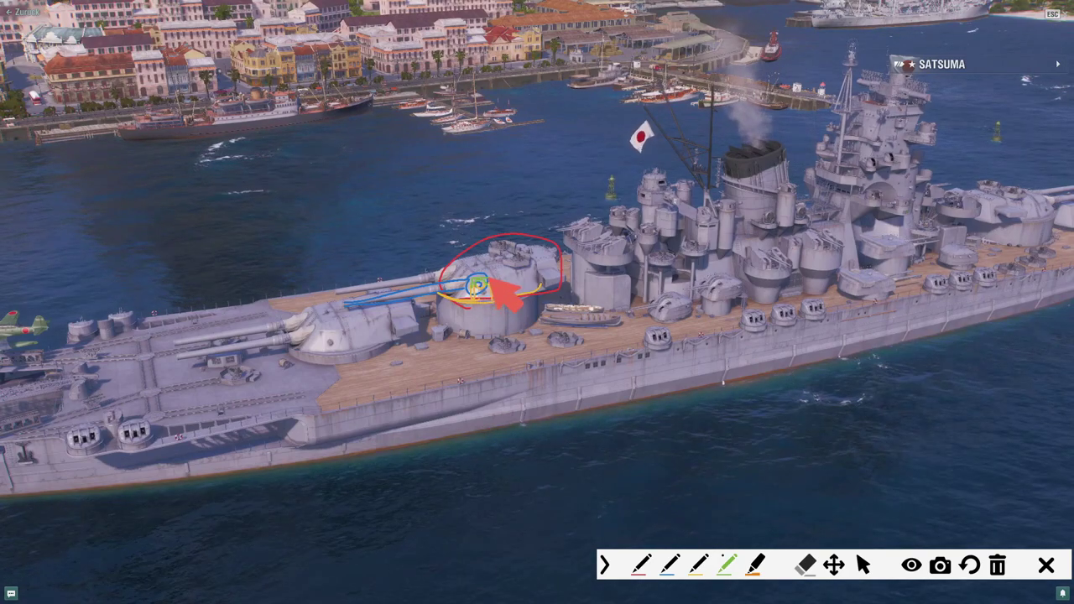
Clear the turret marks, circle two deck turrets in red, then clear those circles.
left_click(997, 565)
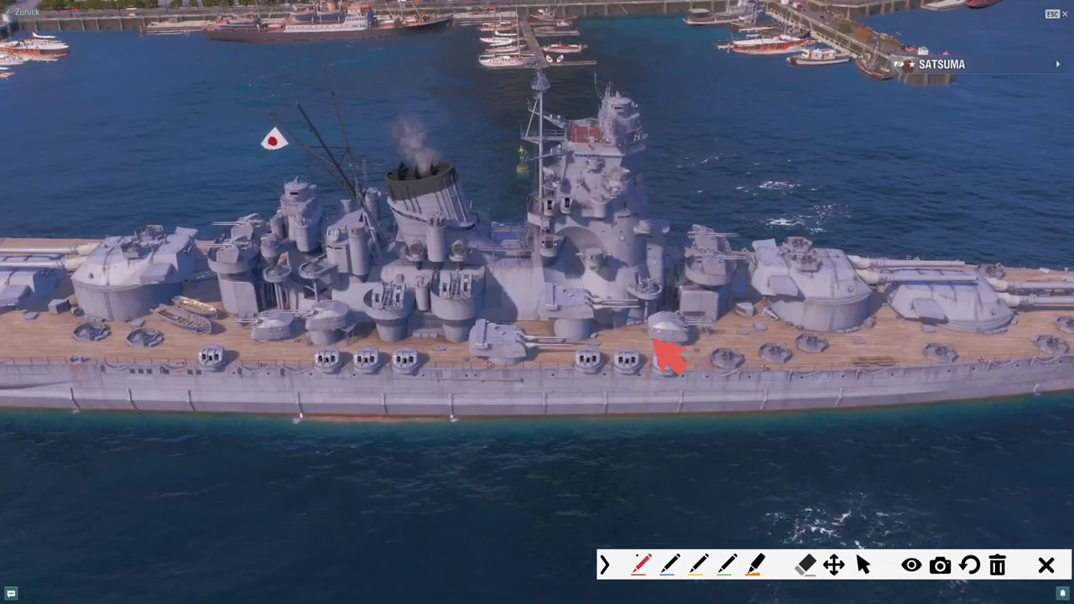
mouse_move(671, 355)
left_mouse_down()
mouse_move(687, 318)
mouse_move(639, 333)
left_mouse_up()
mouse_move(318, 343)
left_mouse_down()
mouse_move(355, 312)
mouse_move(342, 343)
mouse_move(255, 338)
mouse_move(277, 309)
mouse_move(287, 327)
left_mouse_up()
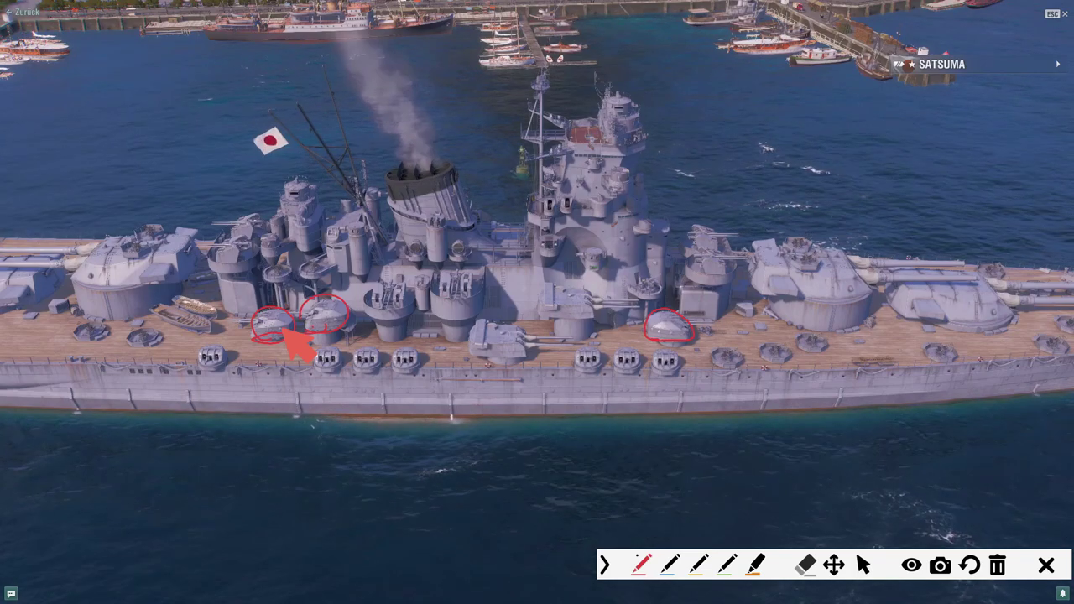
left_click(997, 565)
Circle the mid-deck turret and the one in front in yellow, then clear and rotate the view.
left_click(699, 565)
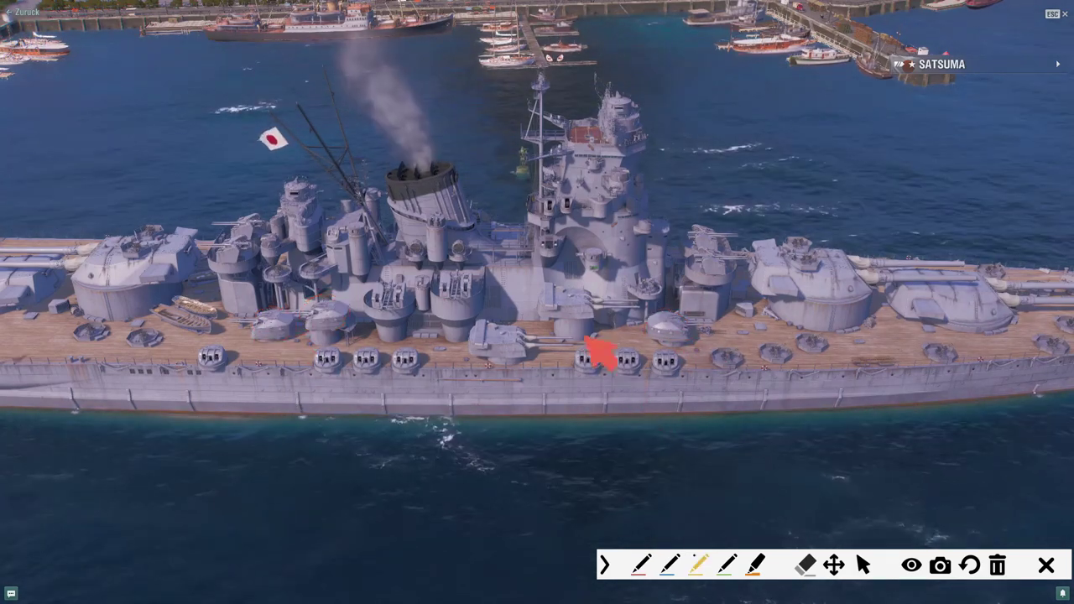
mouse_move(565, 330)
left_mouse_down()
mouse_move(601, 317)
mouse_move(584, 281)
mouse_move(540, 280)
mouse_move(569, 319)
left_mouse_up()
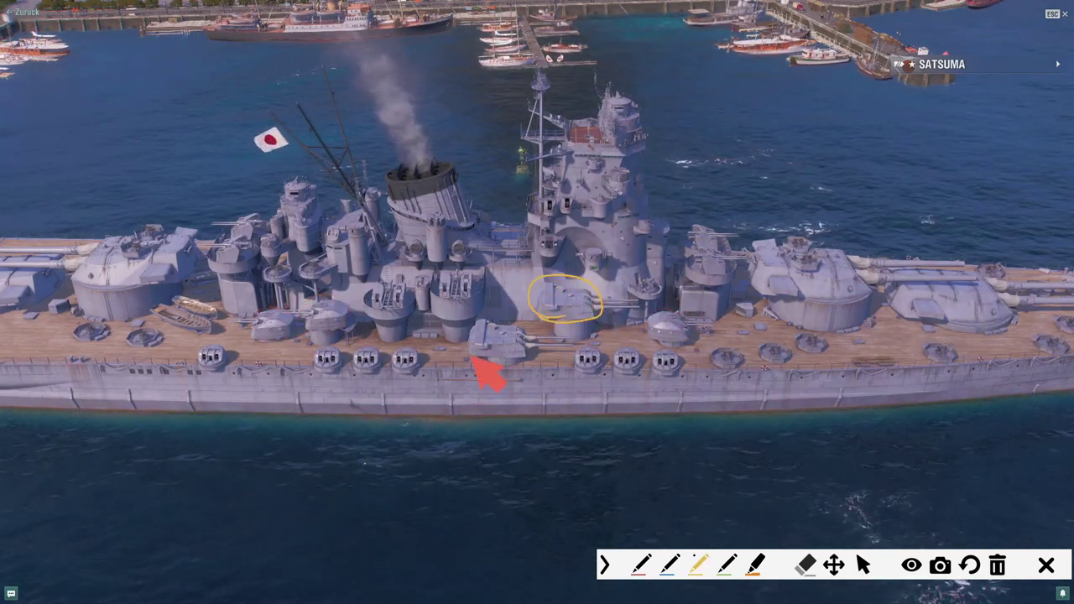
mouse_move(475, 358)
left_mouse_down()
mouse_move(523, 328)
mouse_move(537, 356)
left_mouse_up()
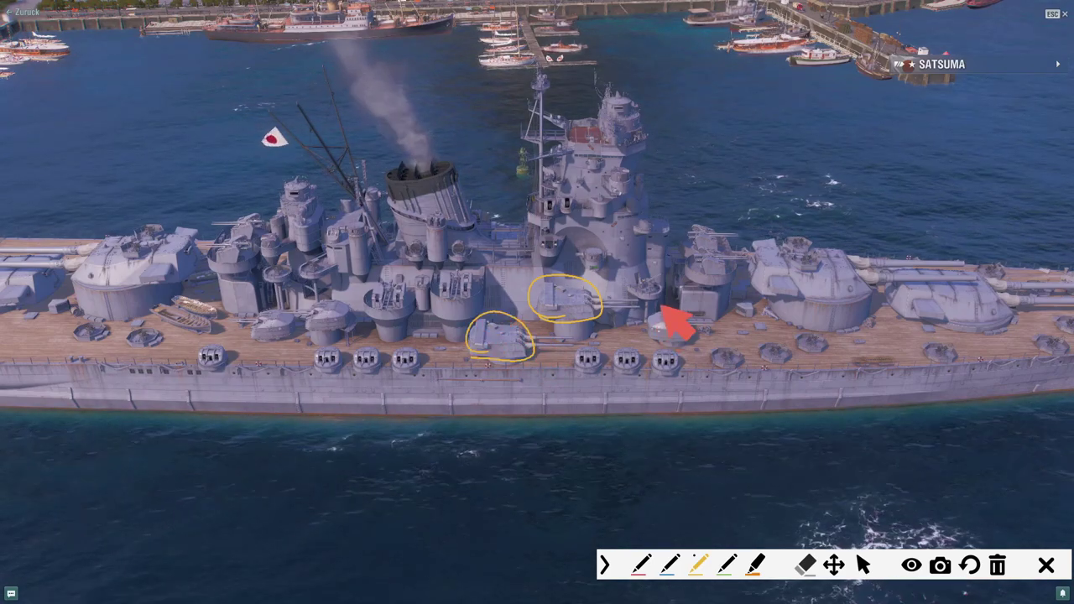
left_click(863, 565)
left_click_drag(839, 487, 758, 313)
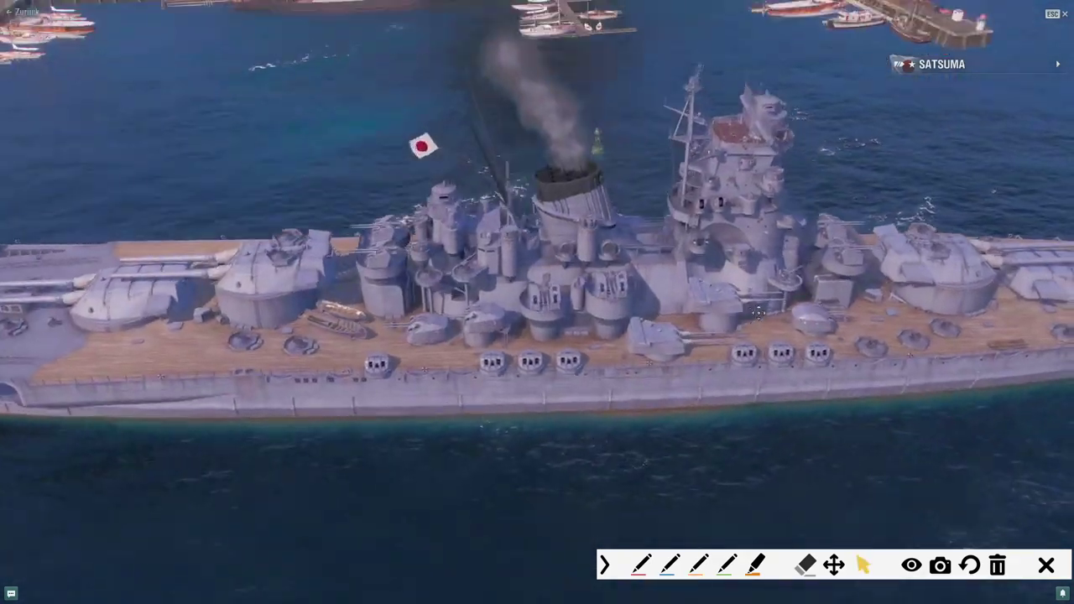
Circle the aft turret and two midship secondary turrets in blue, then zoom in and out.
left_click(669, 565)
left_click_drag(807, 271, 839, 267)
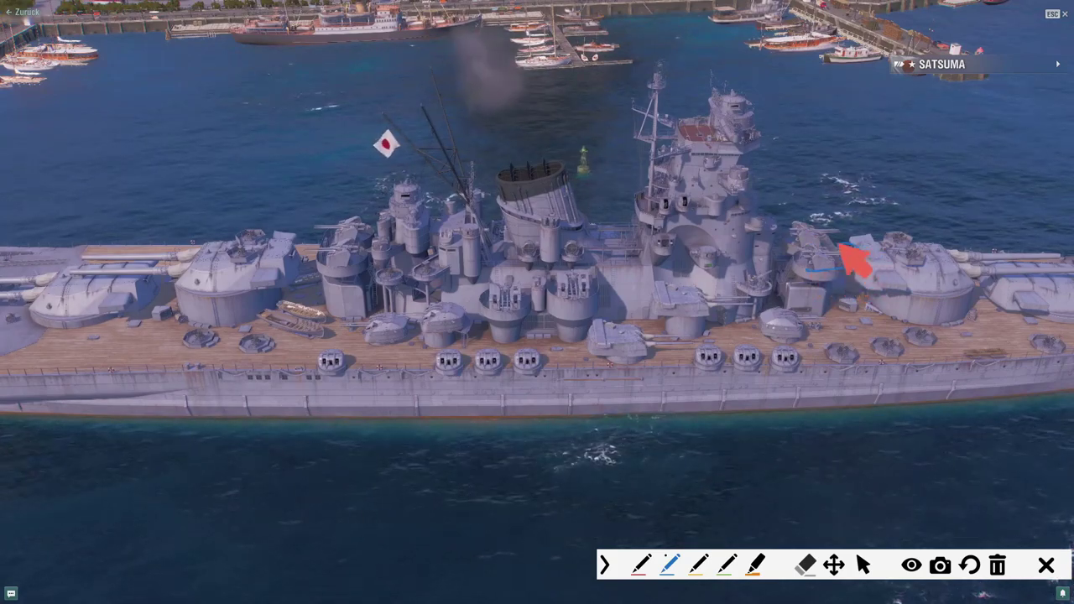
left_click_drag(592, 304, 607, 299)
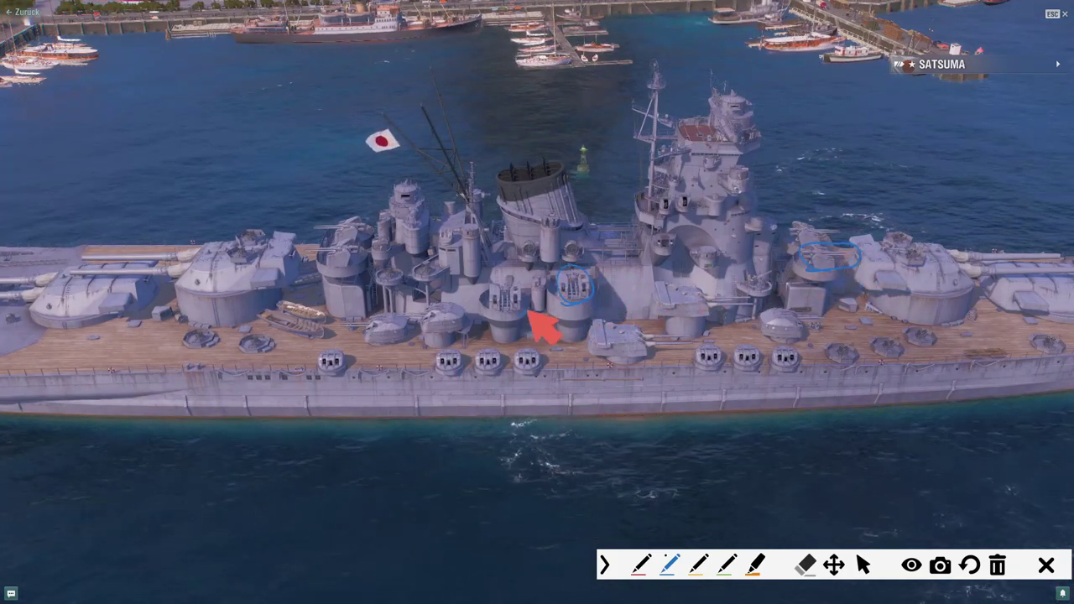
left_click_drag(542, 327, 527, 314)
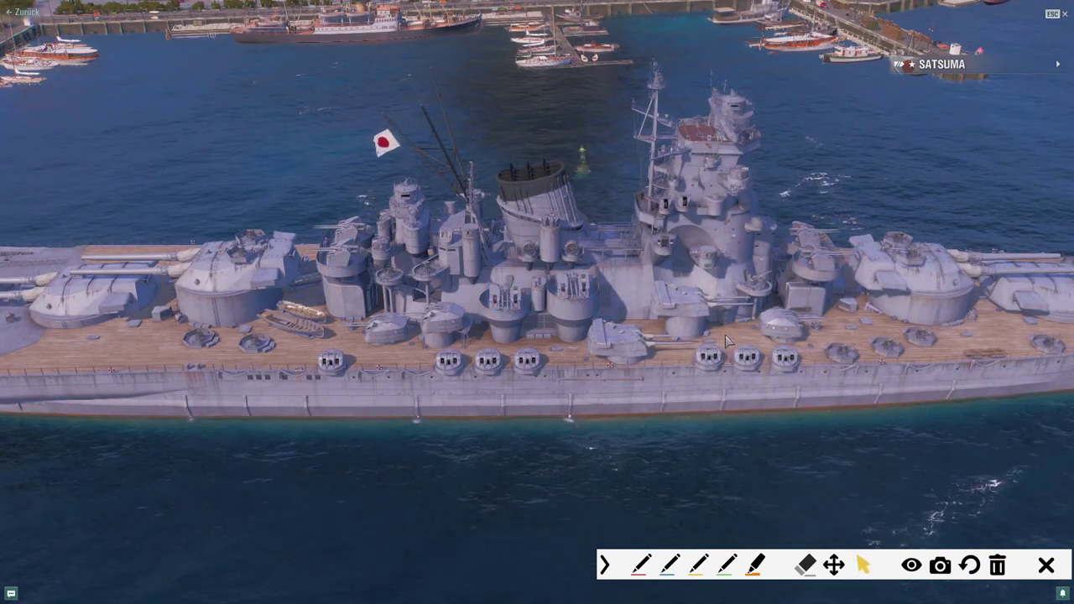
scroll(701, 323, "up", 5)
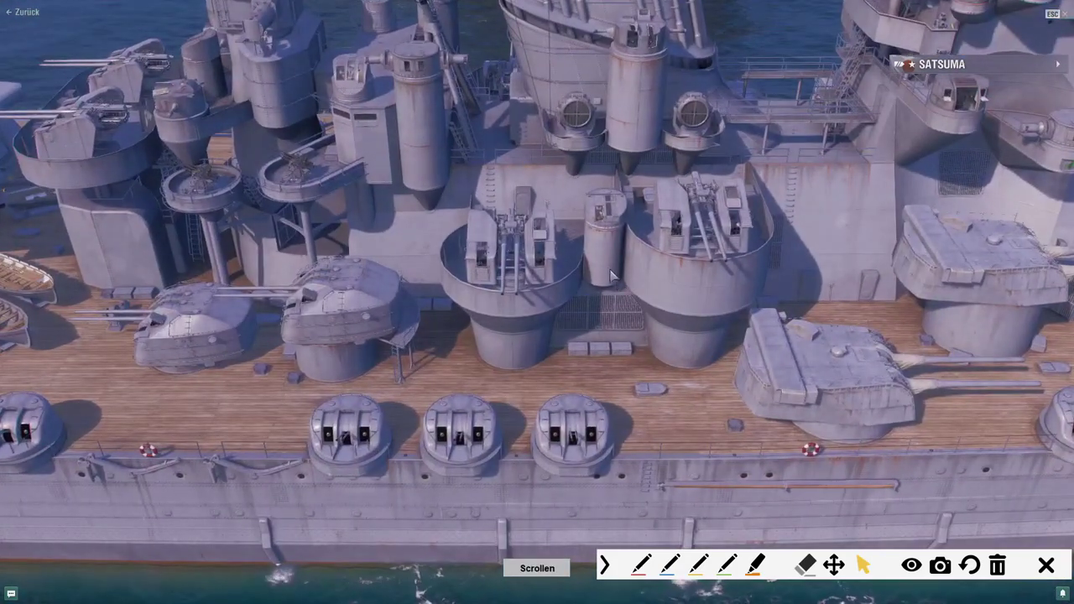
scroll(612, 276, "down", 3)
scroll(596, 252, "up", 3)
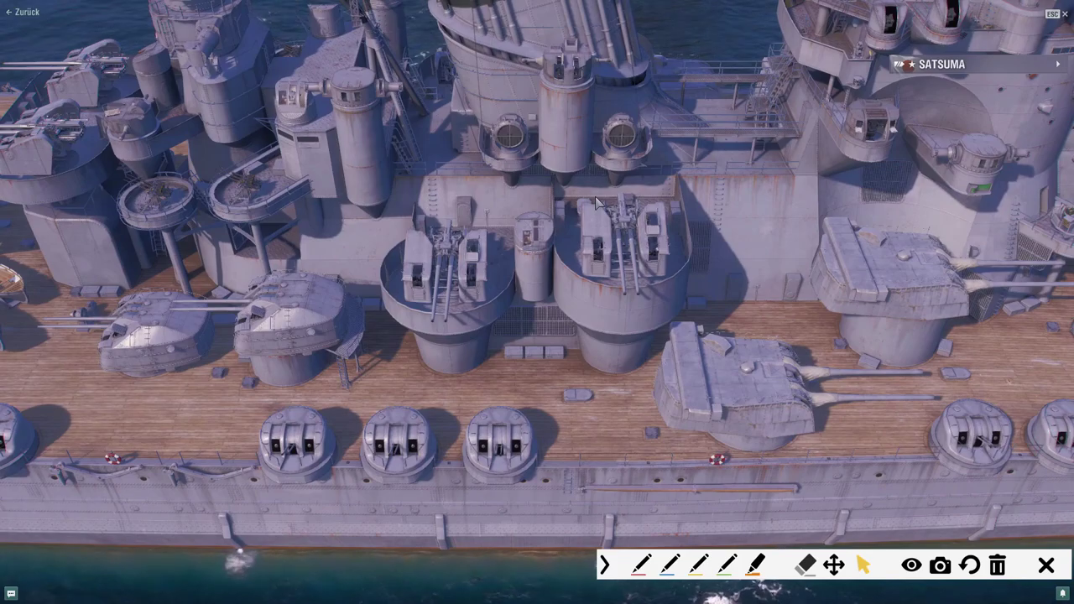
scroll(638, 211, "down", 3)
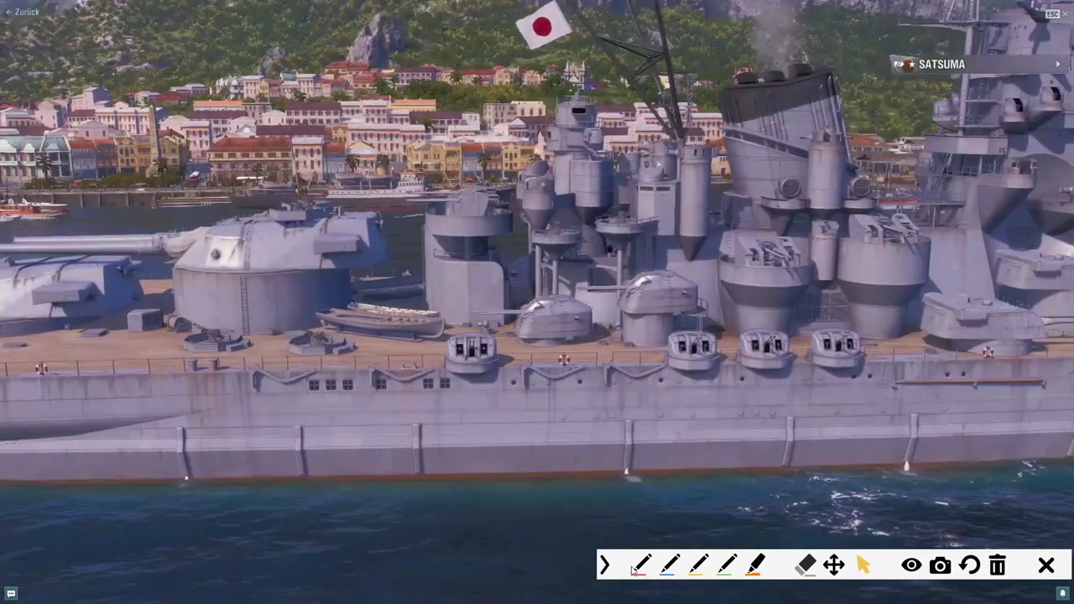
Outline the forward tower in red and the forward turret's base in blue, then clear and raise the view.
left_click(636, 567)
mouse_move(458, 324)
left_mouse_down()
mouse_move(520, 322)
mouse_move(520, 212)
mouse_move(484, 203)
left_mouse_up()
mouse_move(432, 227)
left_mouse_down()
mouse_move(458, 329)
mouse_move(475, 310)
left_mouse_up()
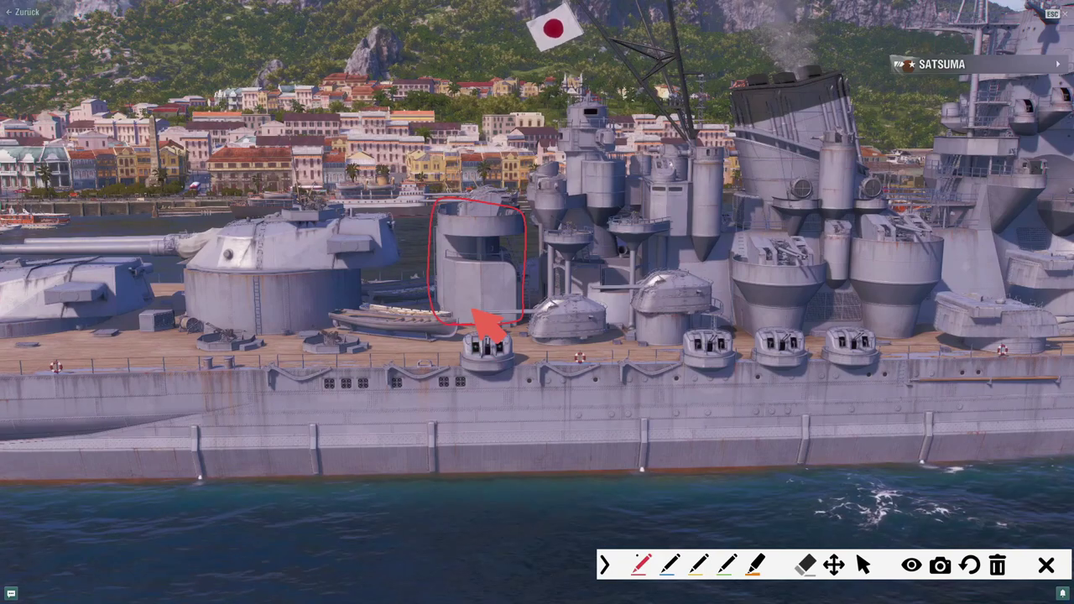
left_click(670, 567)
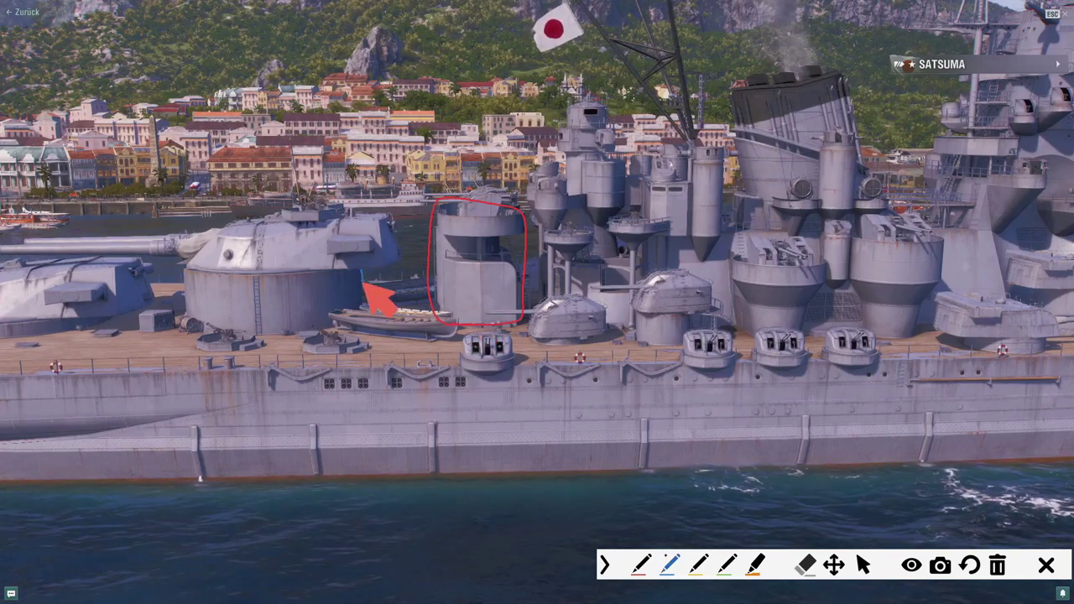
mouse_move(363, 272)
left_mouse_down()
mouse_move(322, 338)
mouse_move(233, 336)
mouse_move(182, 318)
mouse_move(178, 269)
mouse_move(362, 265)
left_mouse_up()
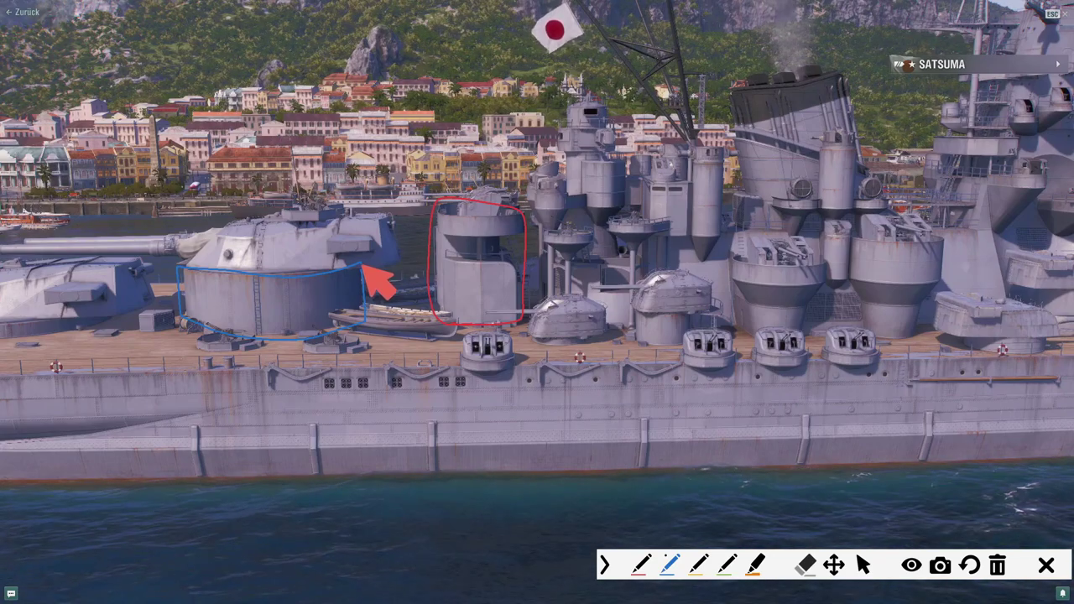
left_click(997, 566)
left_click(864, 566)
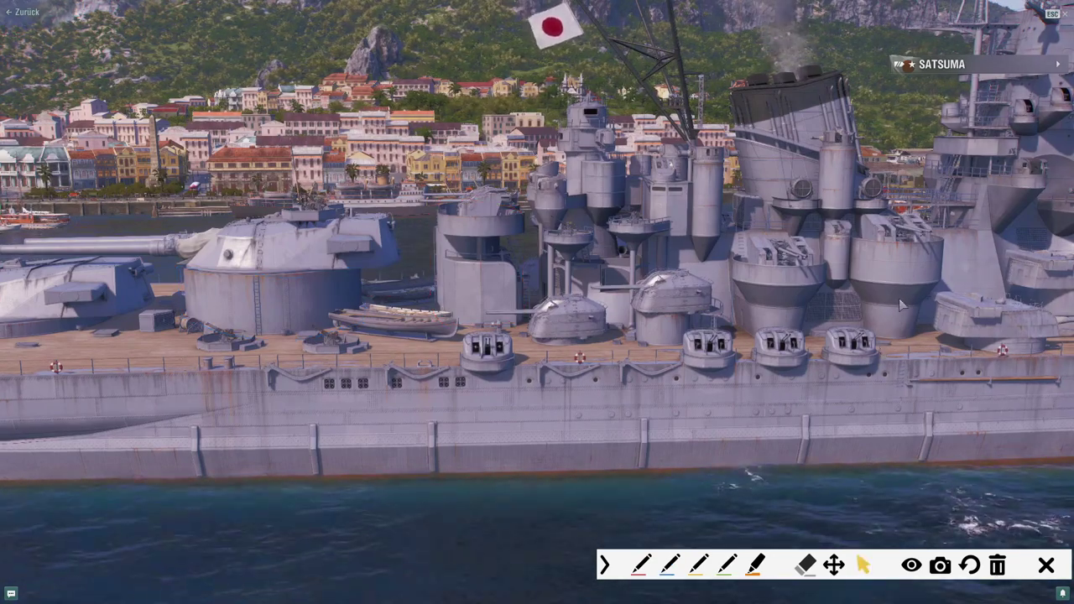
mouse_move(881, 470)
left_mouse_down()
mouse_move(899, 299)
mouse_move(887, 253)
mouse_move(794, 179)
left_mouse_up()
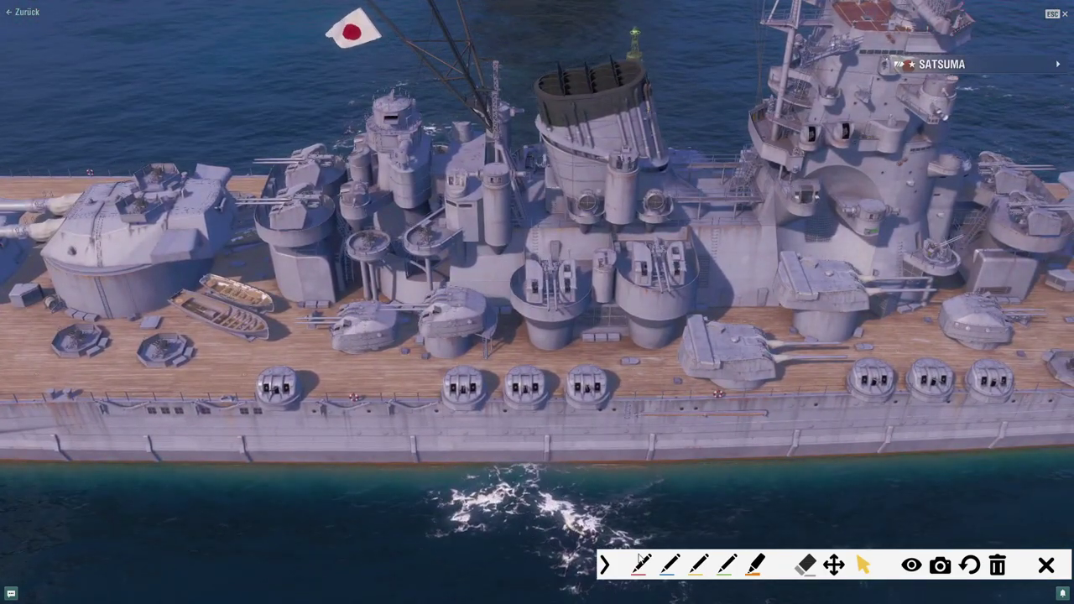
Outline the forward superstructure in red, clear it, rotate, and circle the funnel and bridge in red.
left_click(640, 564)
mouse_move(518, 119)
left_mouse_down()
mouse_move(519, 287)
mouse_move(492, 311)
mouse_move(411, 316)
mouse_move(368, 302)
mouse_move(350, 223)
mouse_move(359, 107)
left_mouse_up()
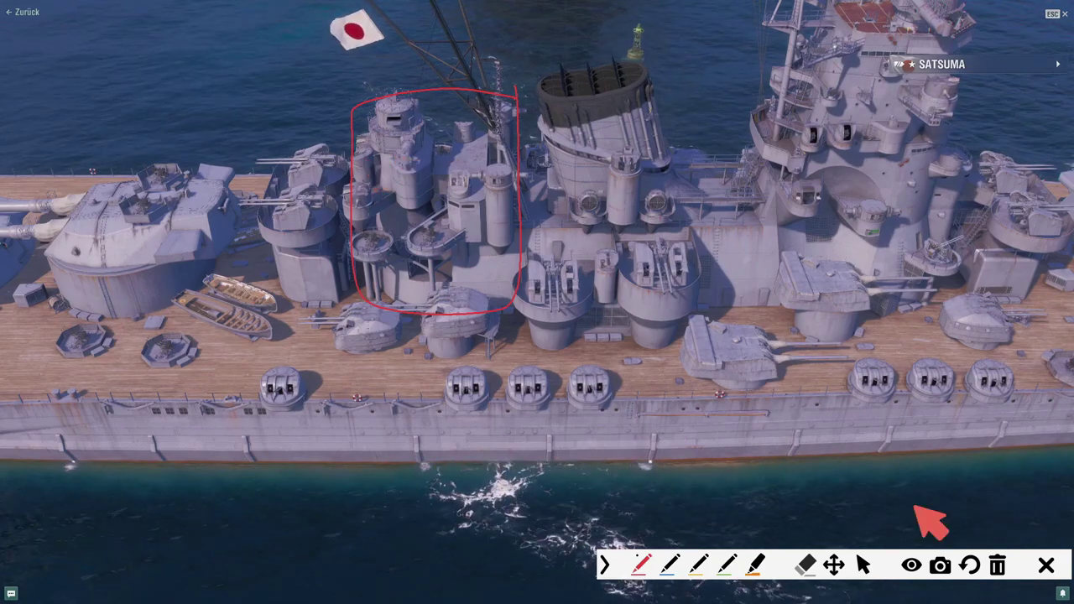
left_click(998, 565)
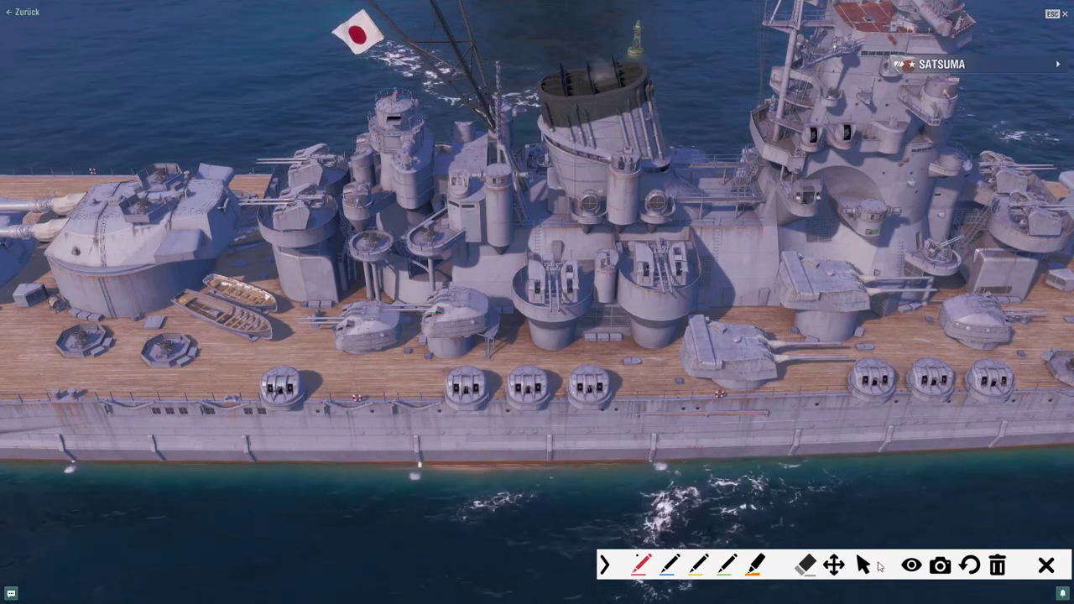
left_click(864, 566)
left_click_drag(965, 277, 860, 252)
left_click(640, 566)
mouse_move(610, 251)
left_mouse_down()
mouse_move(704, 215)
mouse_move(689, 115)
mouse_move(566, 56)
left_mouse_up()
left_click_drag(423, 182, 645, 233)
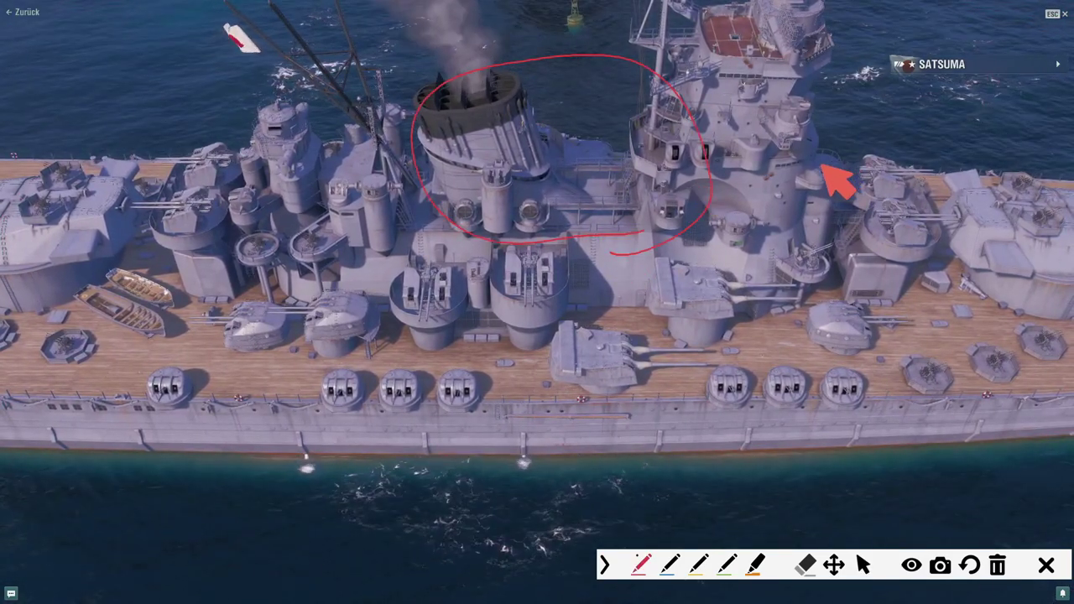
left_click(999, 566)
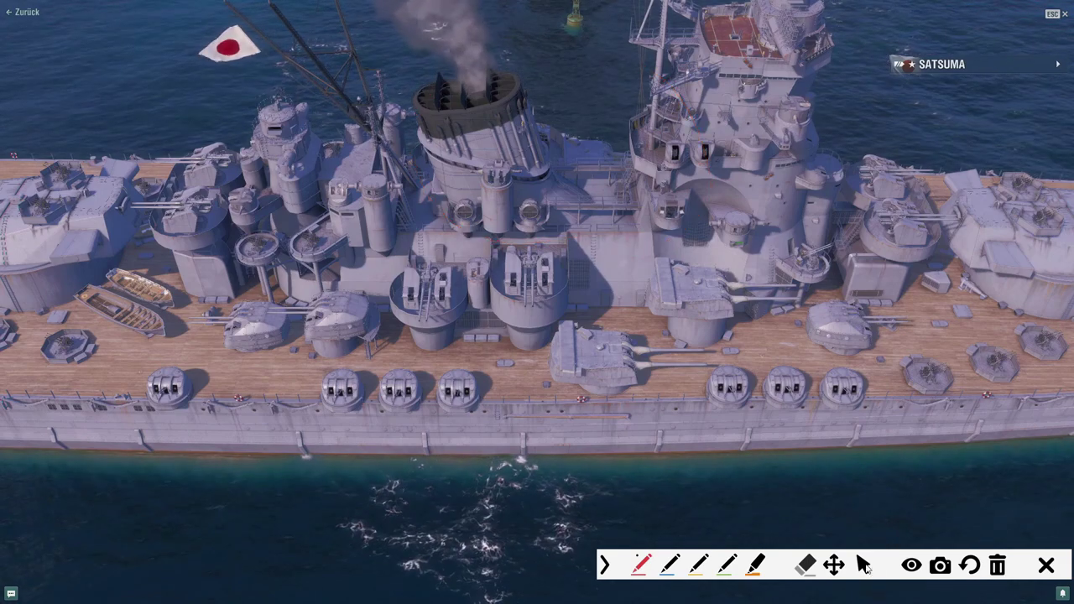
scroll(751, 326, "up", 2)
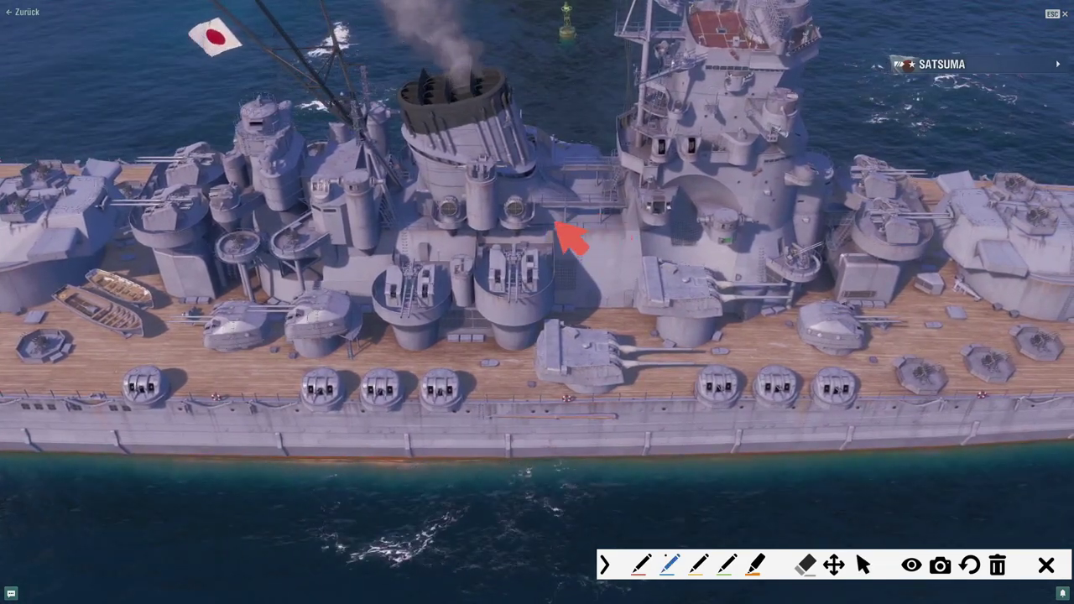
mouse_move(545, 225)
left_mouse_down()
mouse_move(589, 208)
mouse_move(537, 152)
mouse_move(518, 104)
mouse_move(471, 60)
left_mouse_up()
left_click_drag(401, 97, 431, 211)
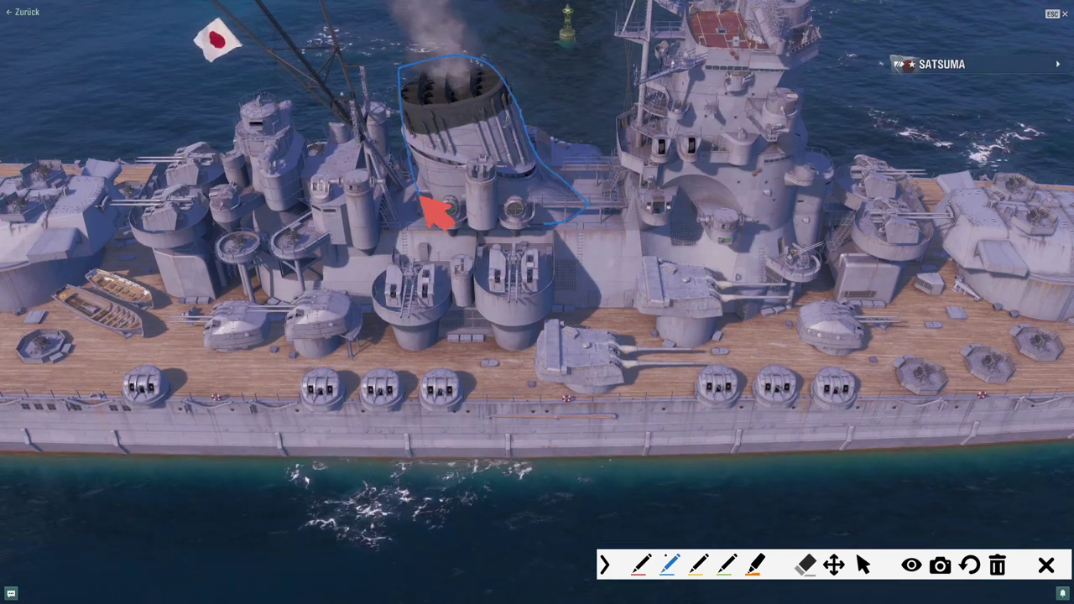
left_click_drag(536, 215, 433, 217)
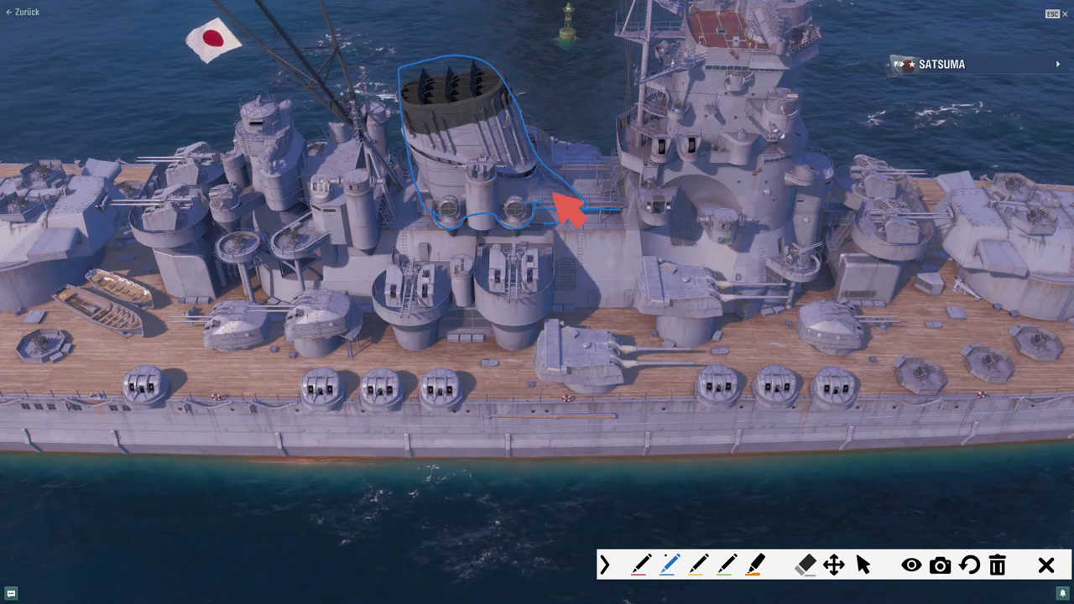
mouse_move(631, 205)
left_mouse_down()
mouse_move(624, 173)
mouse_move(613, 178)
mouse_move(626, 208)
left_mouse_up()
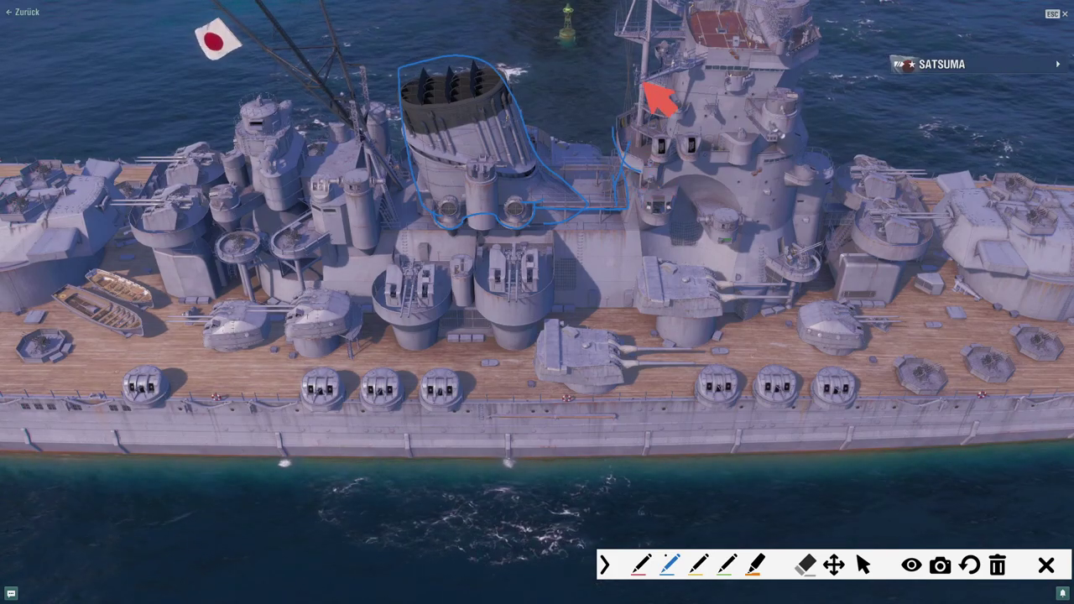
left_click(998, 567)
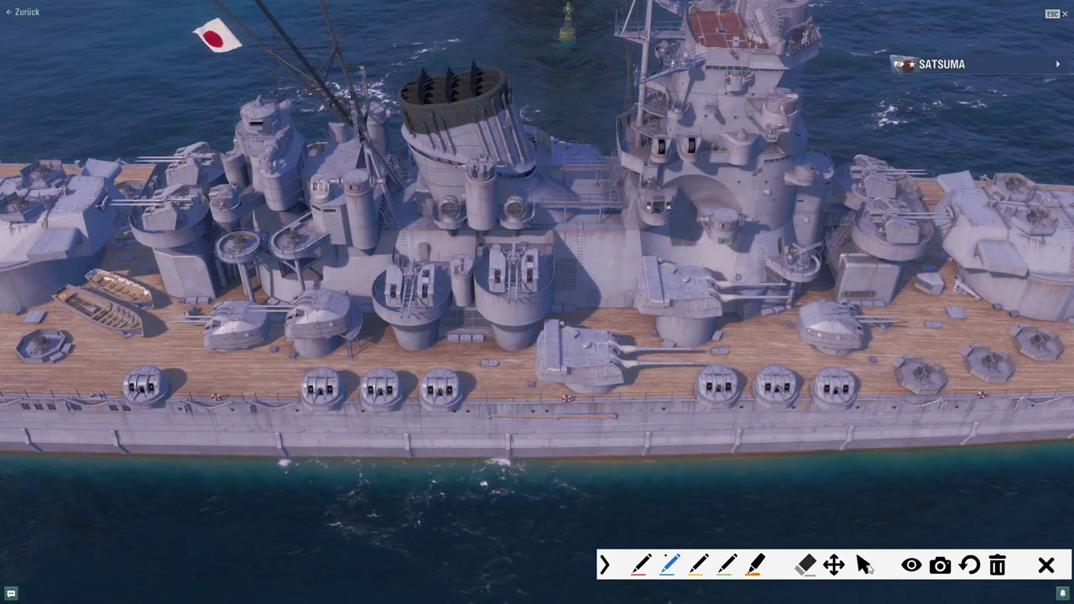
left_click(864, 565)
left_click_drag(840, 378, 837, 194)
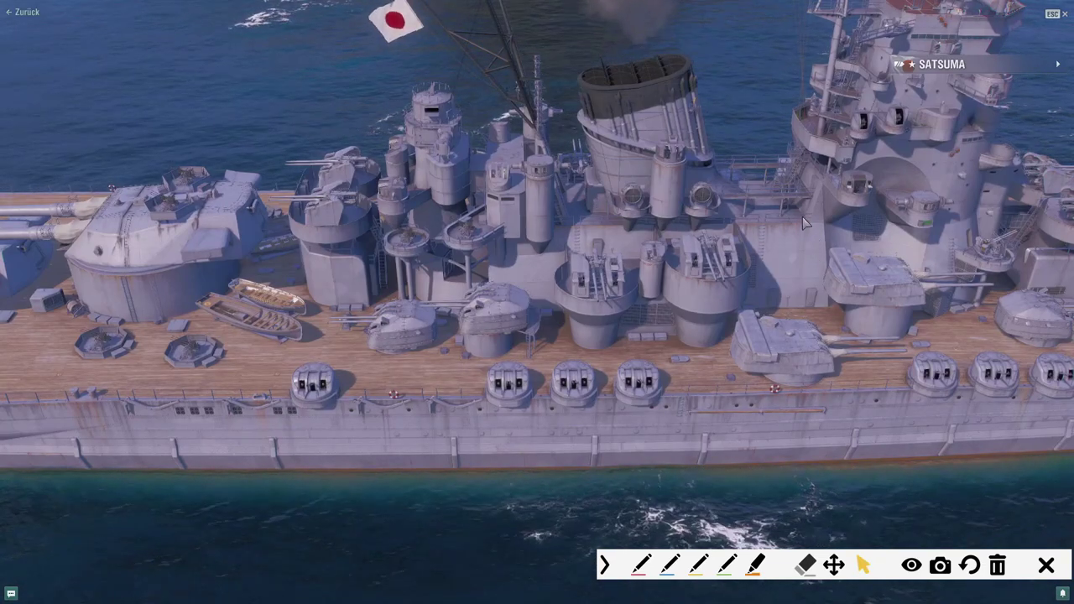
left_click_drag(802, 217, 813, 227)
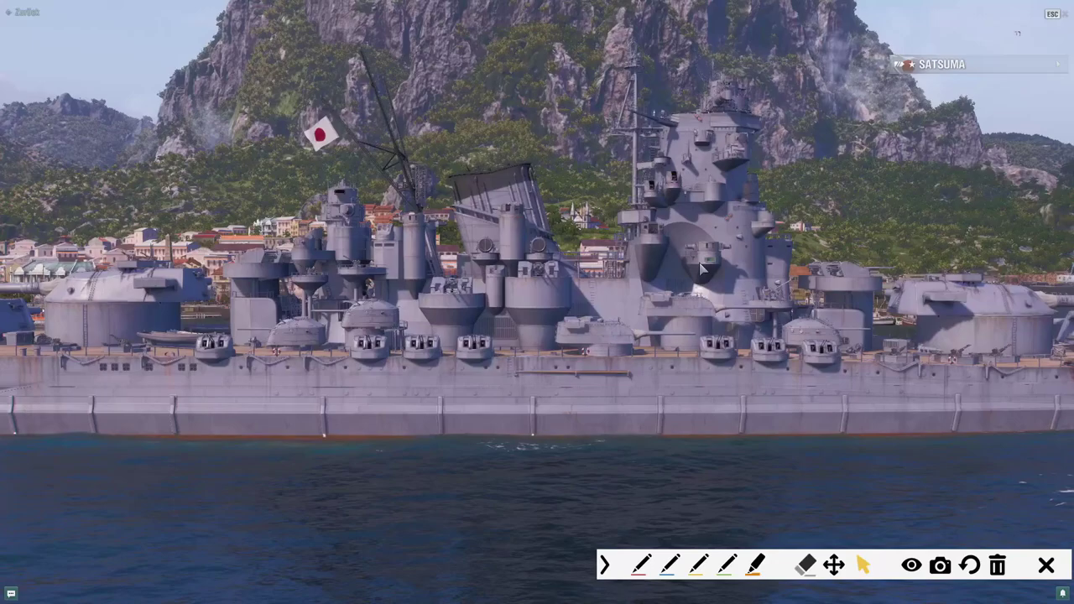
scroll(699, 269, "up", 5)
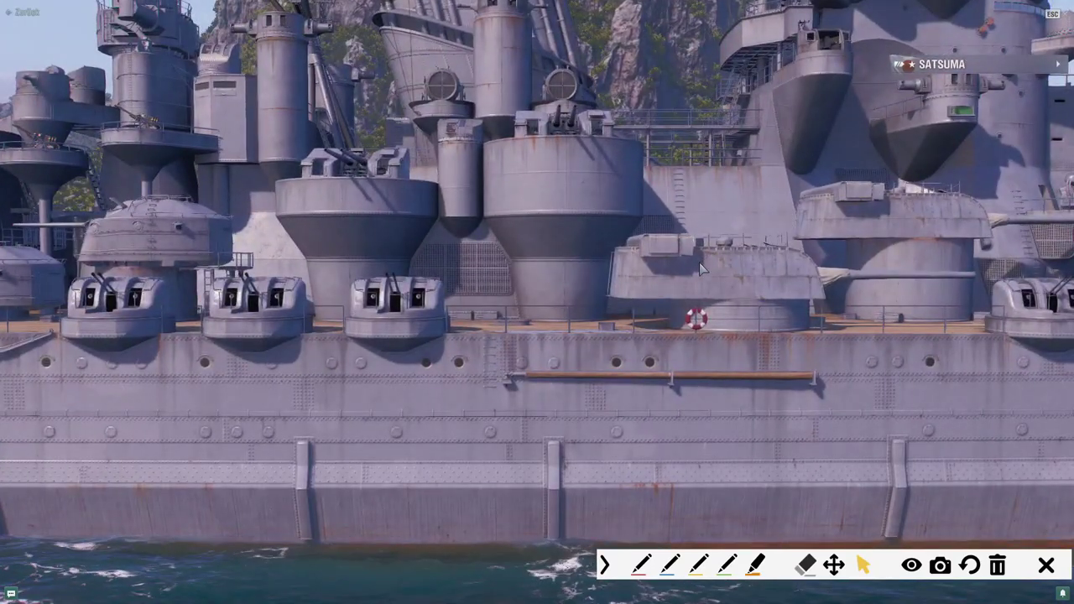
left_click_drag(702, 268, 755, 366)
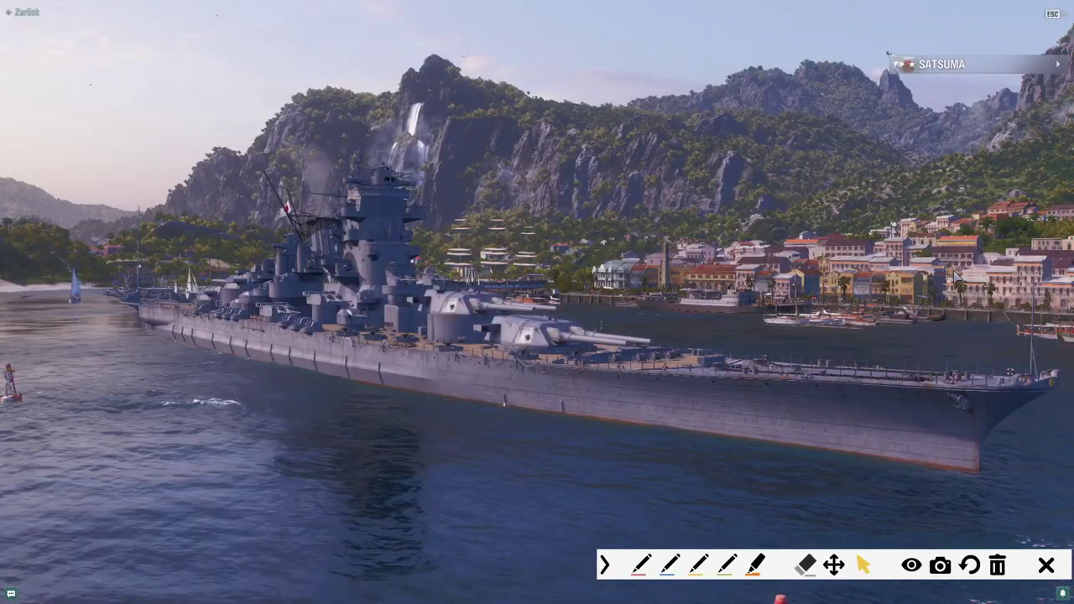
Scale Cylinder.001's selected faces, box-select its vertices, and add a Mirror modifier.
key("ctrl+shift+p")
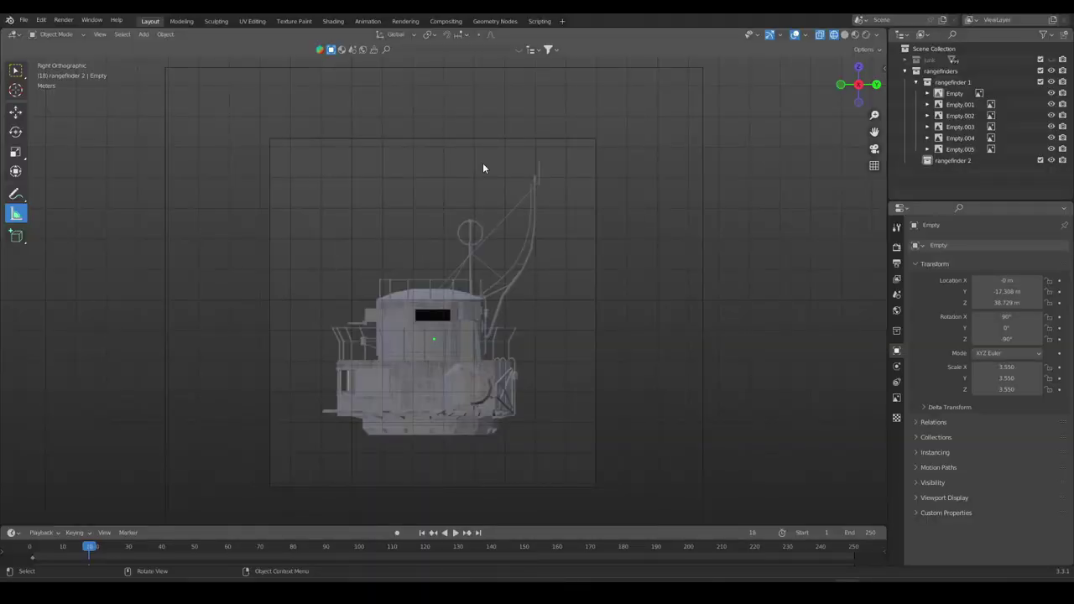
key("s")
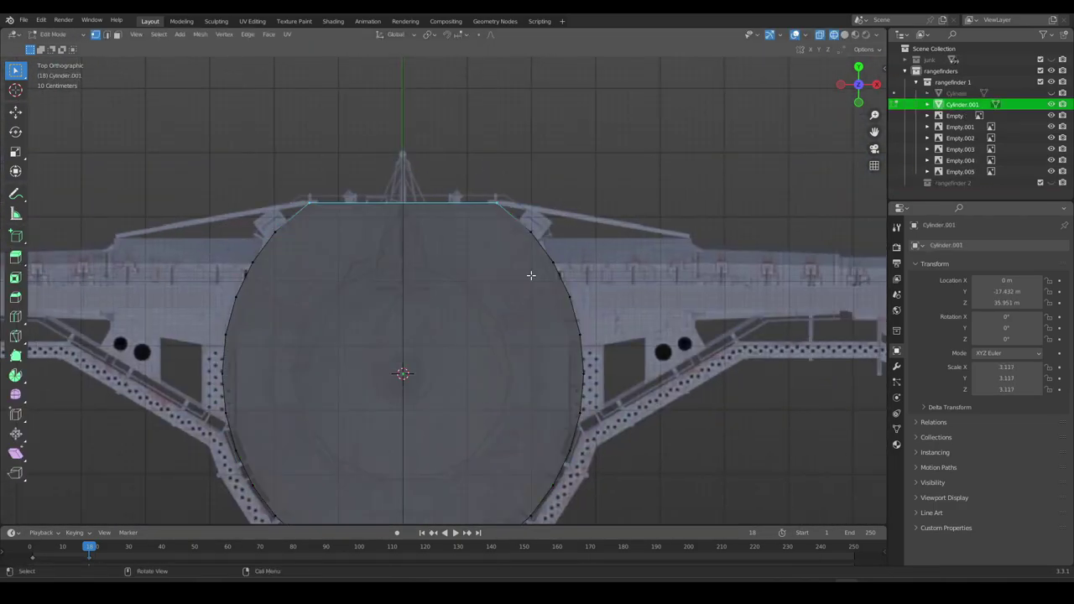
left_click_drag(276, 295, 236, 399)
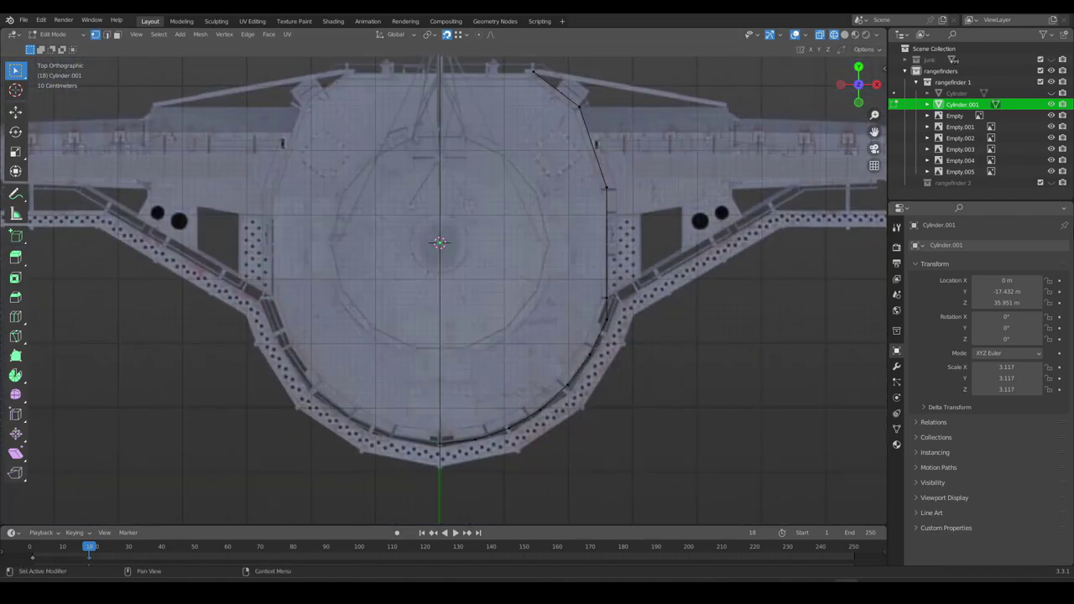
left_click(897, 367)
left_click(989, 245)
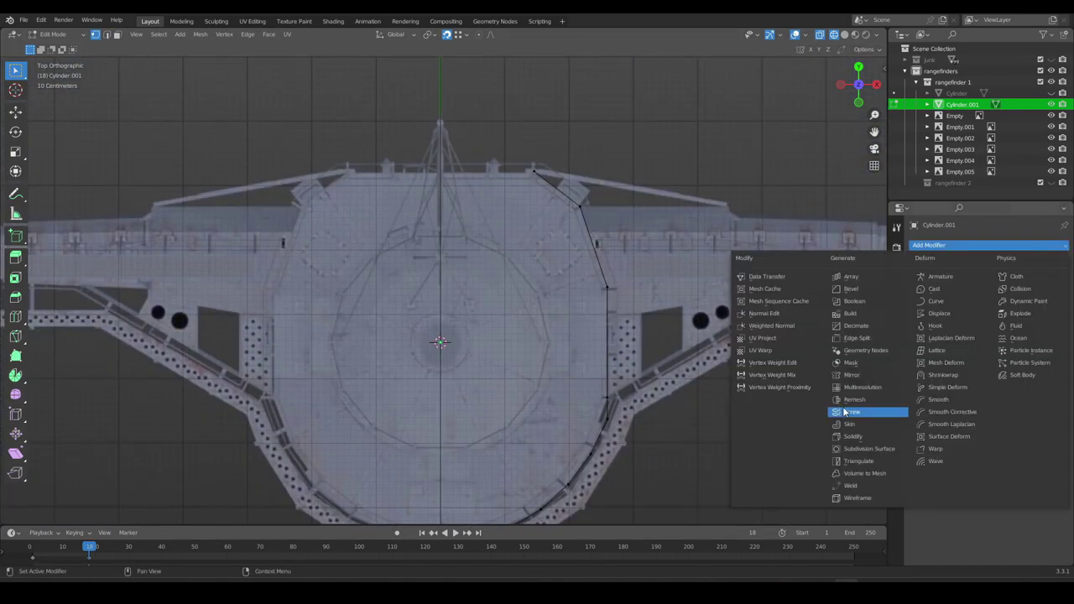
left_click(851, 374)
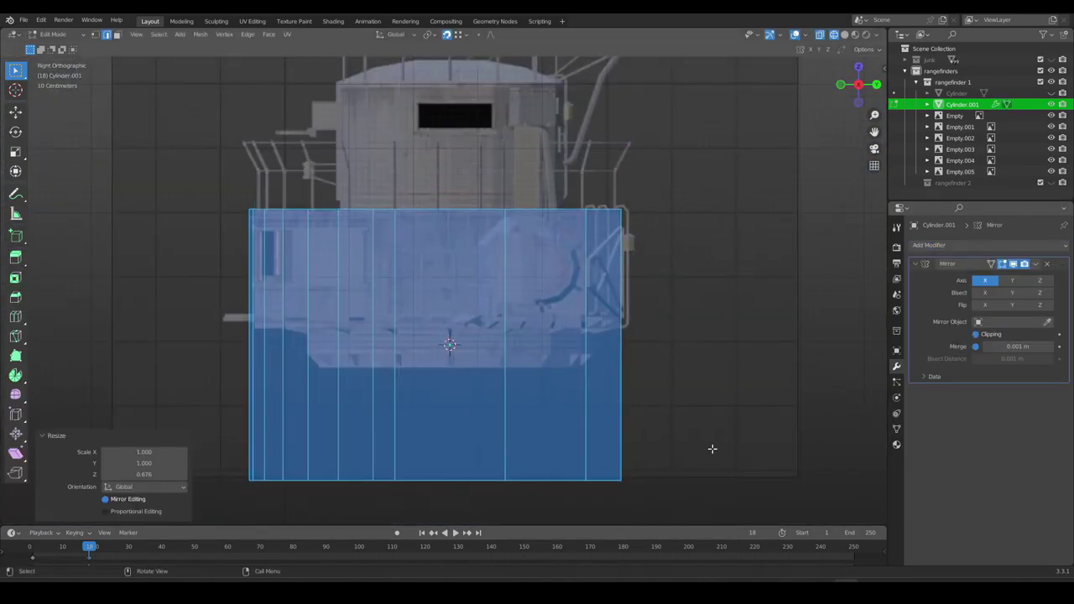
Dissolve the surplus edges, including those at the base bottom.
key("x")
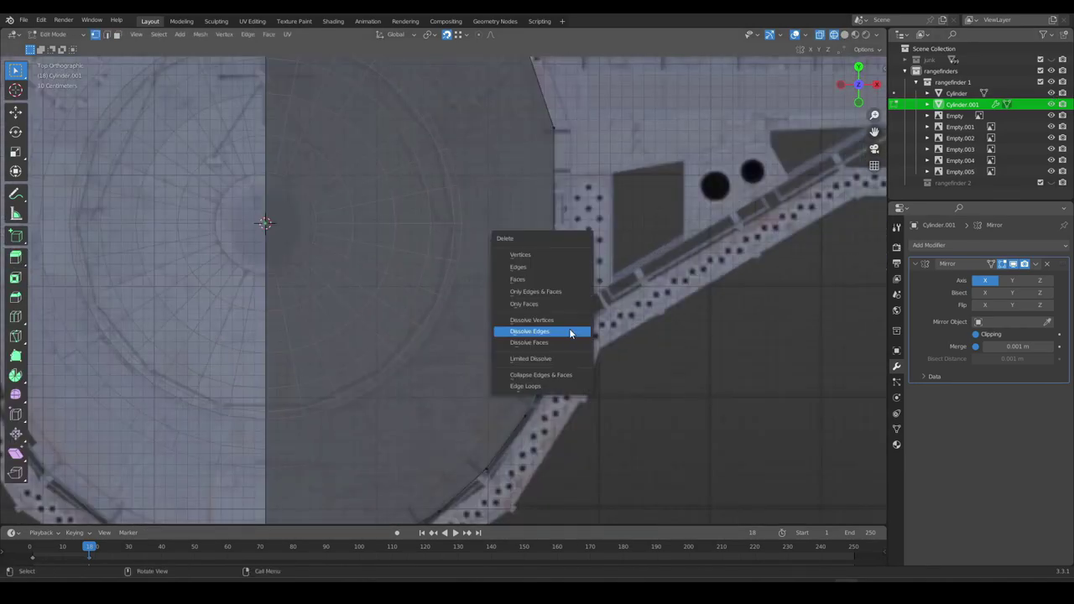
left_click(570, 334)
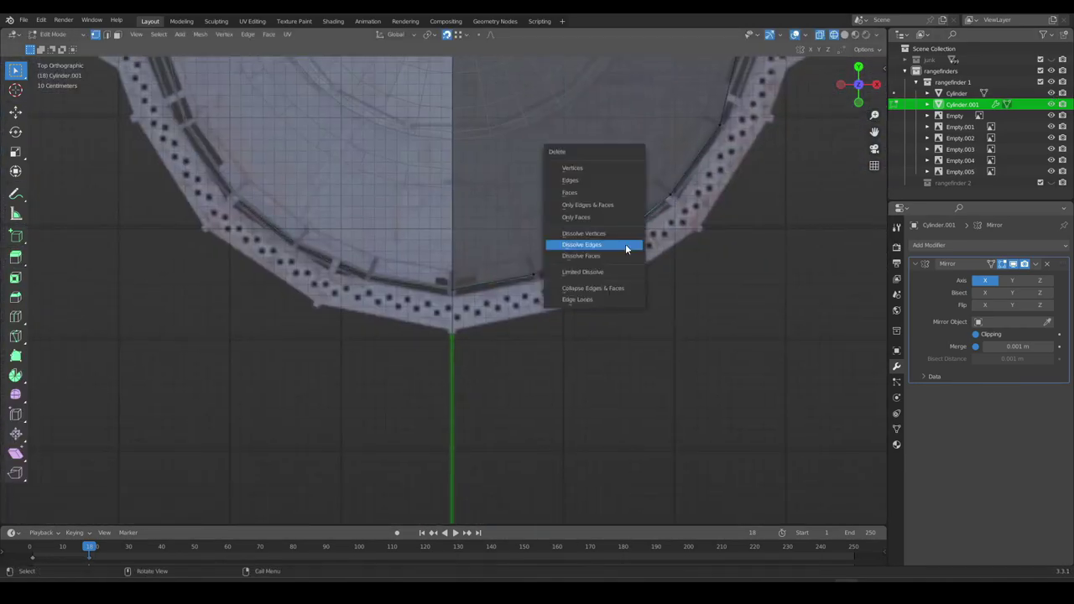
left_click(625, 245)
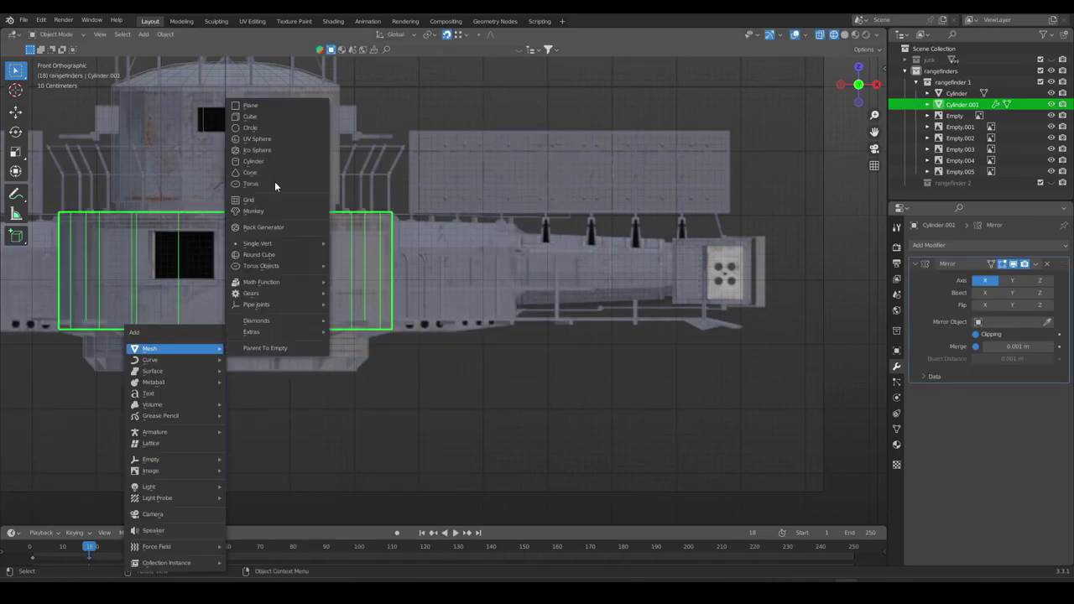
Add a cylinder, shift its selected faces along Y in Edit Mode, and give it a Mirror modifier.
left_click(253, 161)
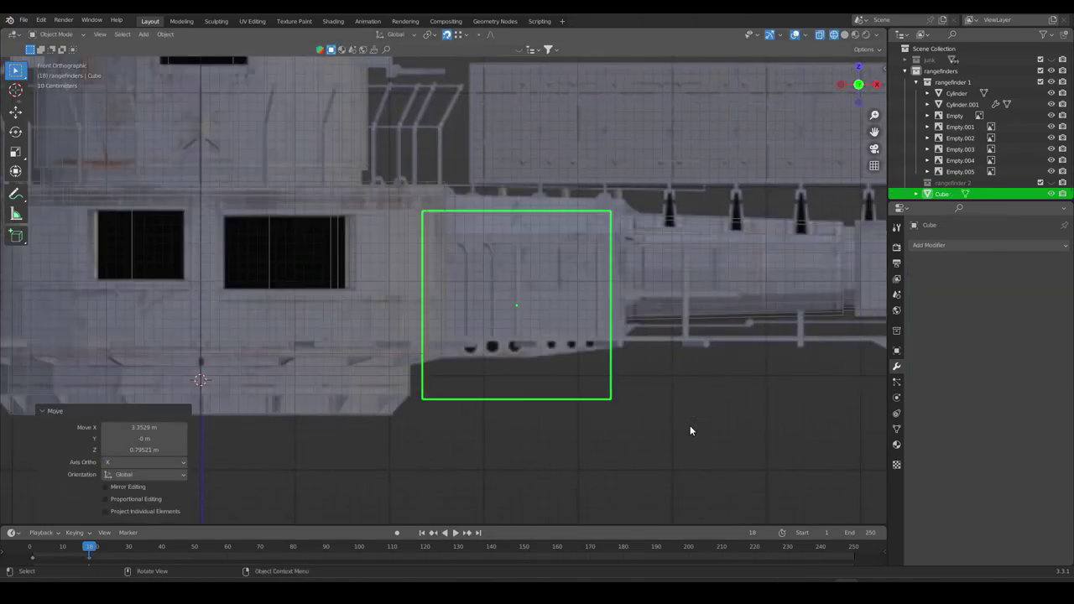
key("Tab")
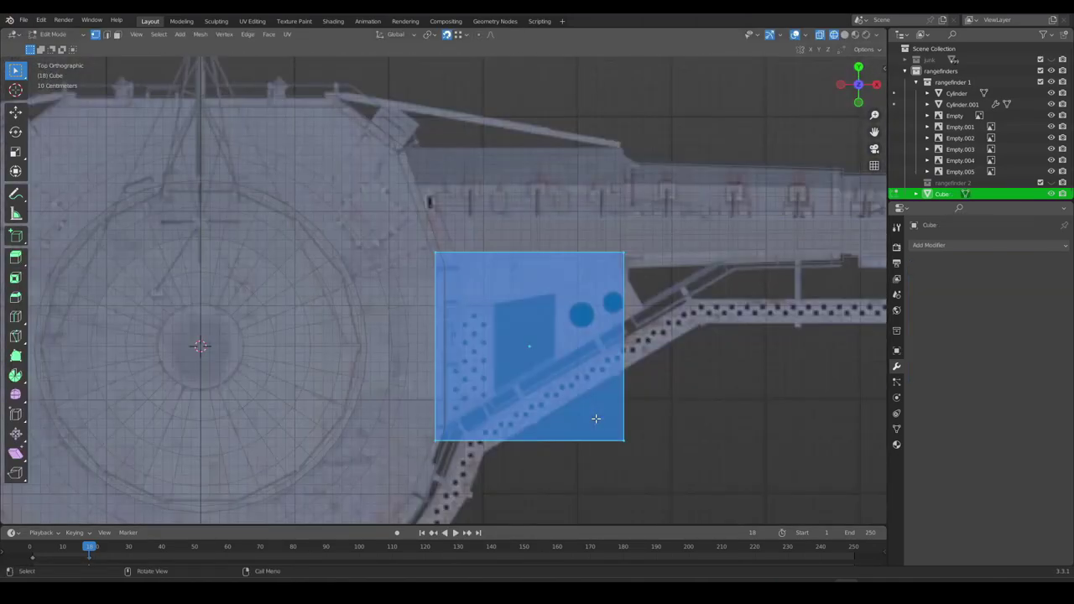
key("g")
key("y")
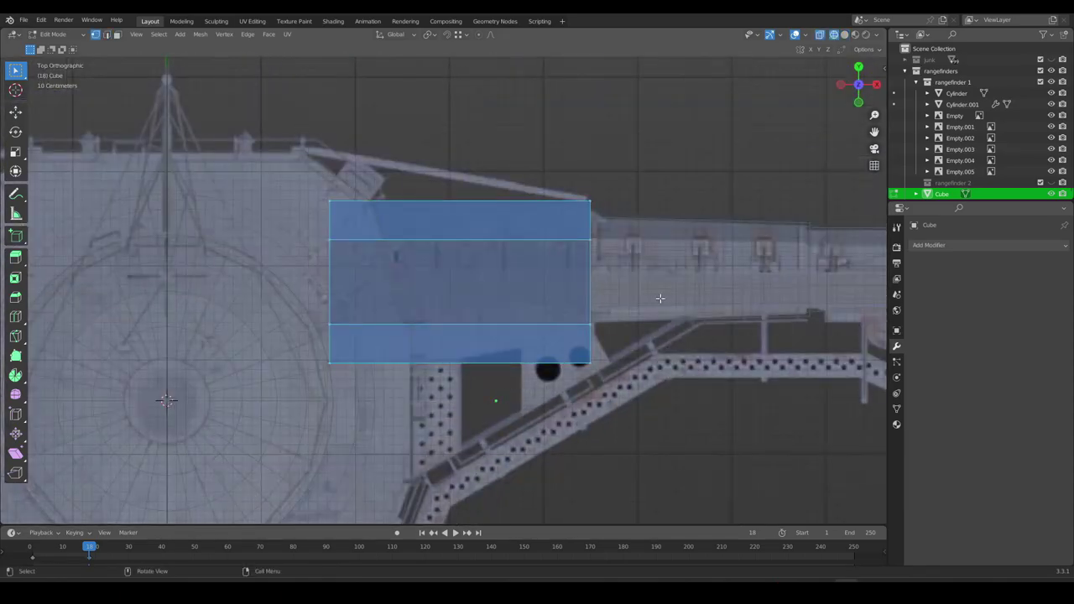
key("g")
key("y")
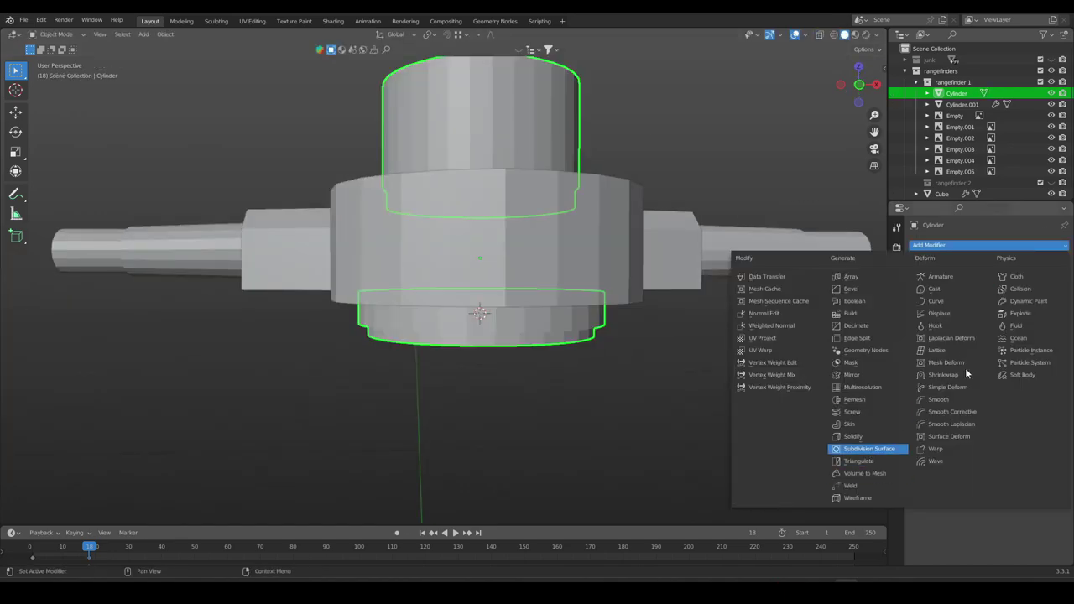
left_click(840, 365)
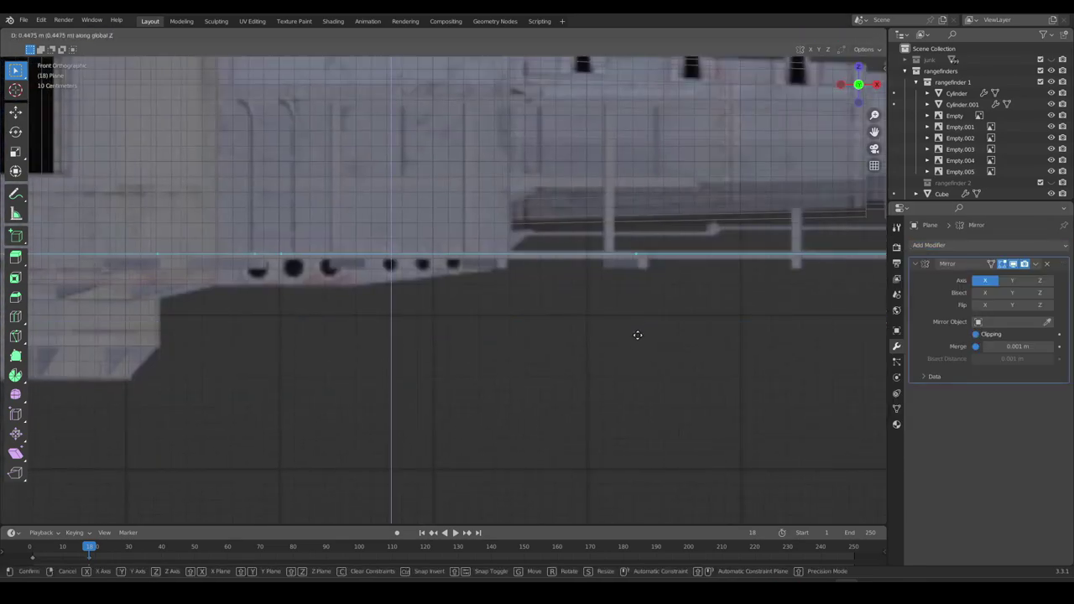
key("ctrl+f")
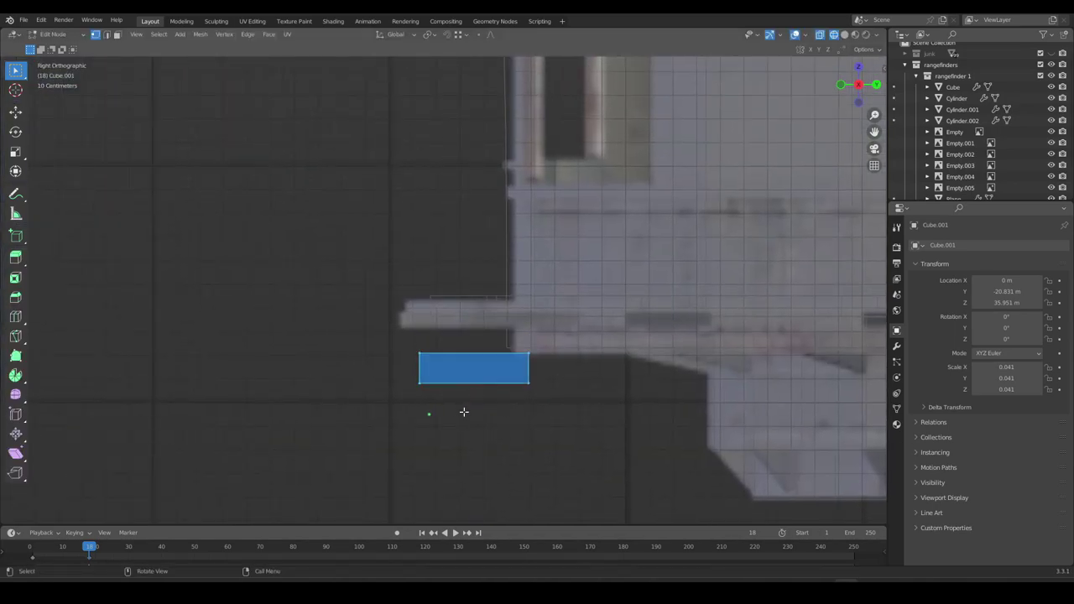
Add Empty.006, set it as Cube.001's array object offset, and apply the scale.
left_click(557, 423)
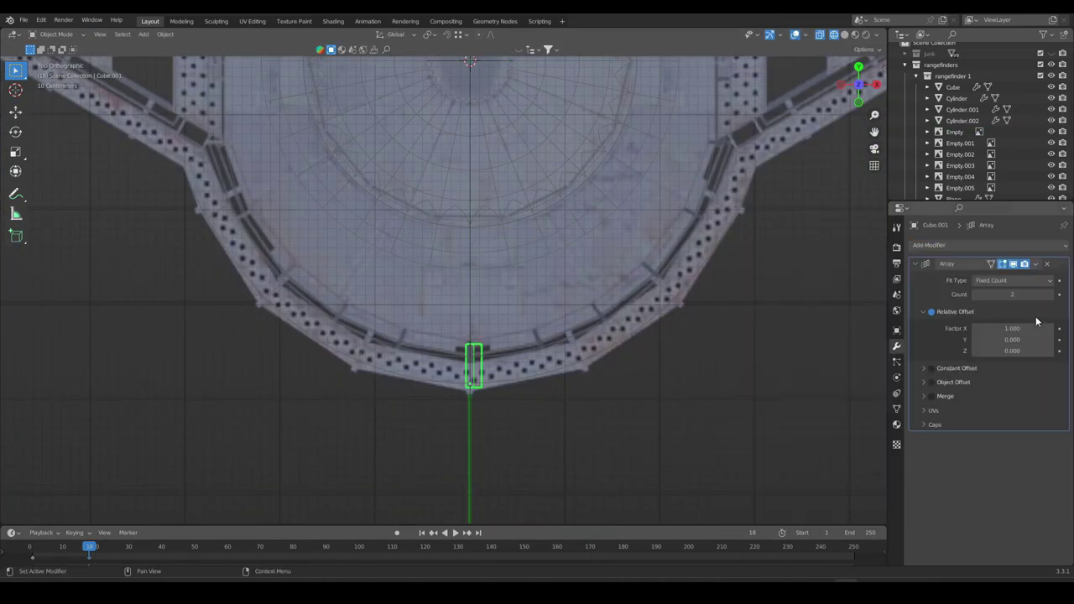
left_click(476, 66)
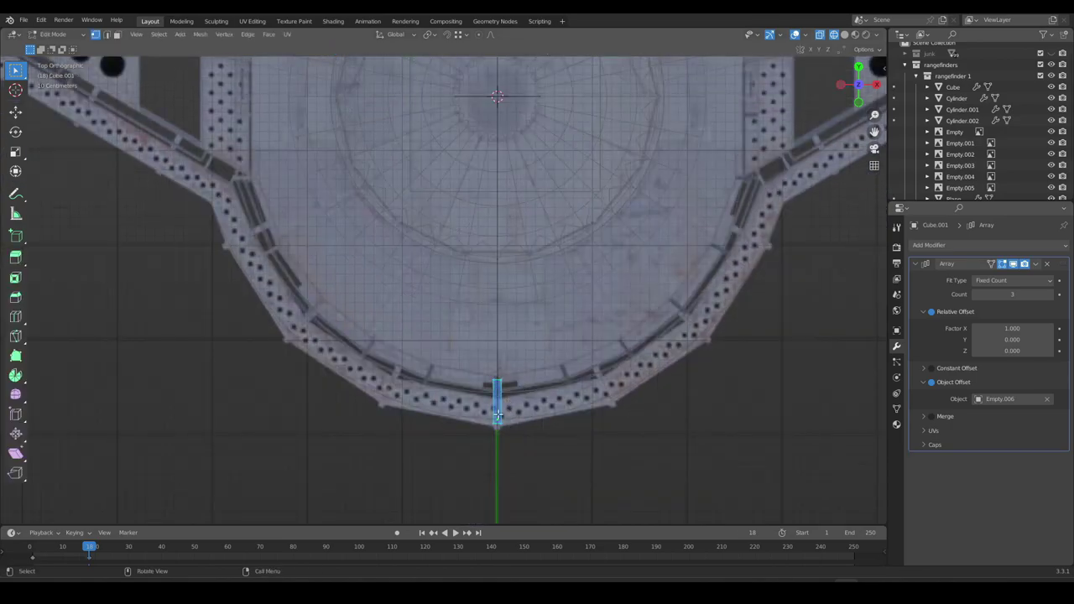
left_click(460, 403)
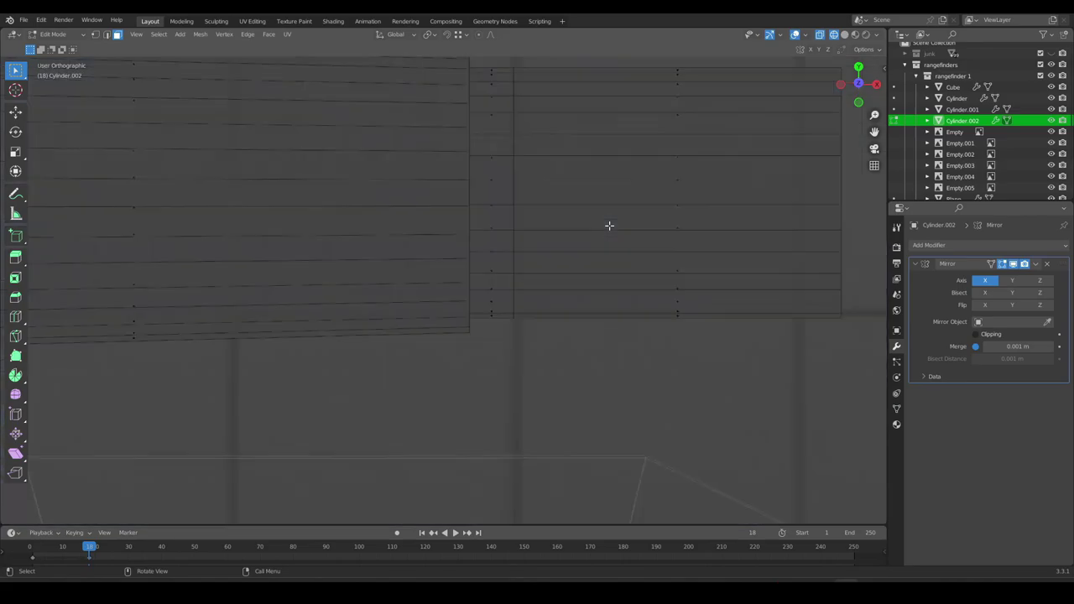
Switch to the right side view and move the selected part.
key("grave")
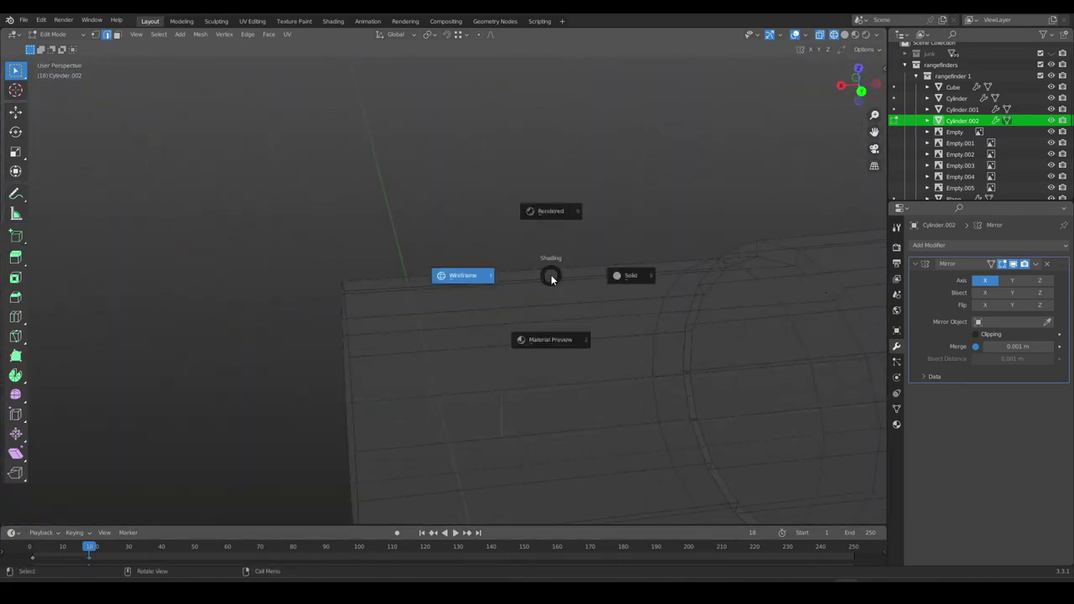
left_click(628, 275)
key("g")
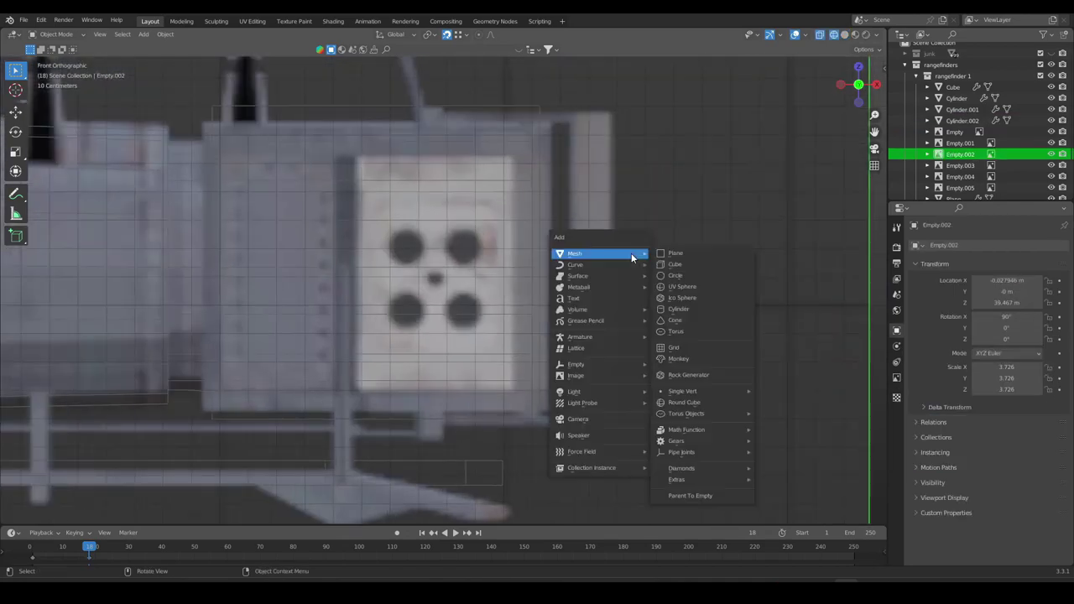
Add cubes over the four-hole square panel and the window housing, positioning them from top view.
left_click(674, 264)
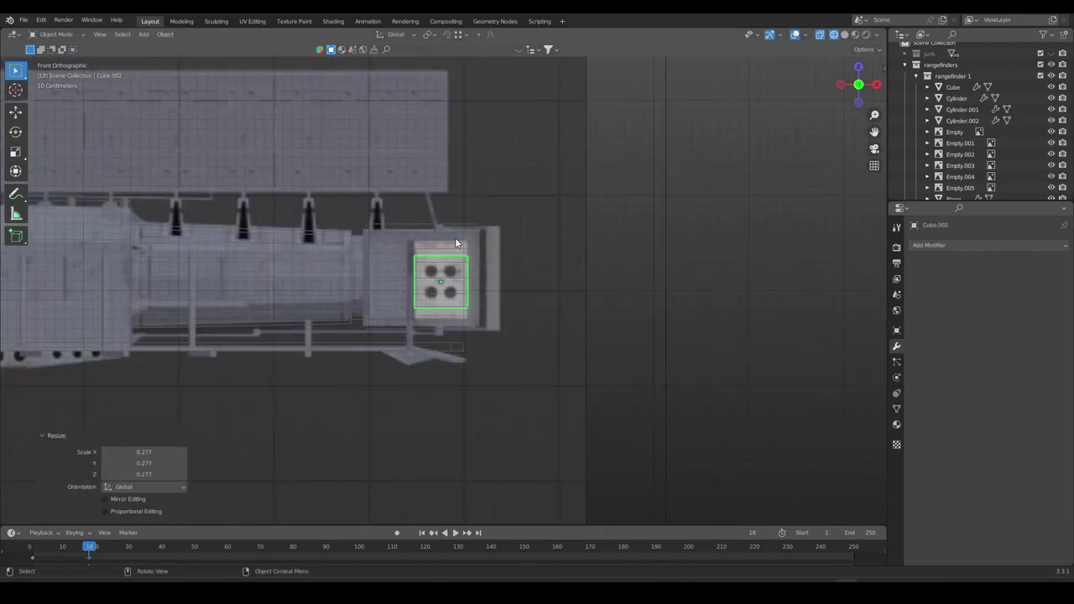
scroll(767, 153, "up", 3)
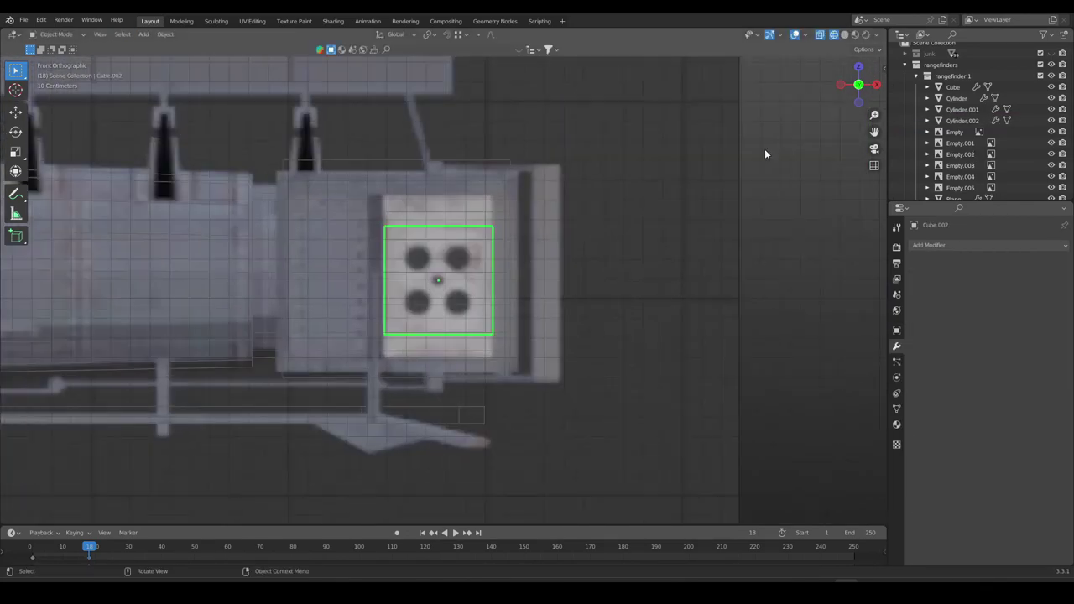
key("Tab")
key("KP_7")
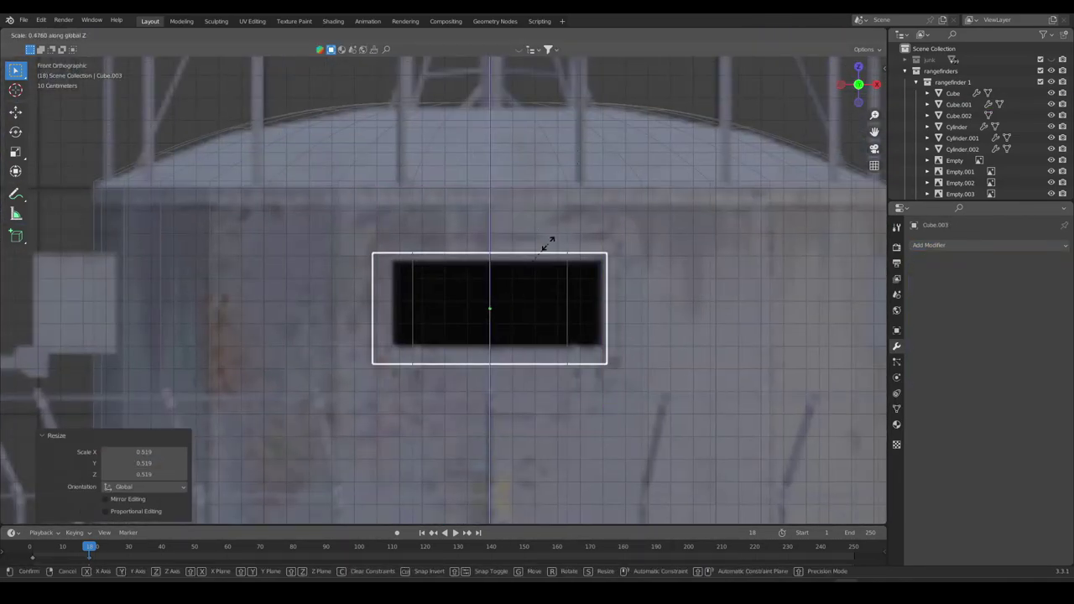
key("Tab")
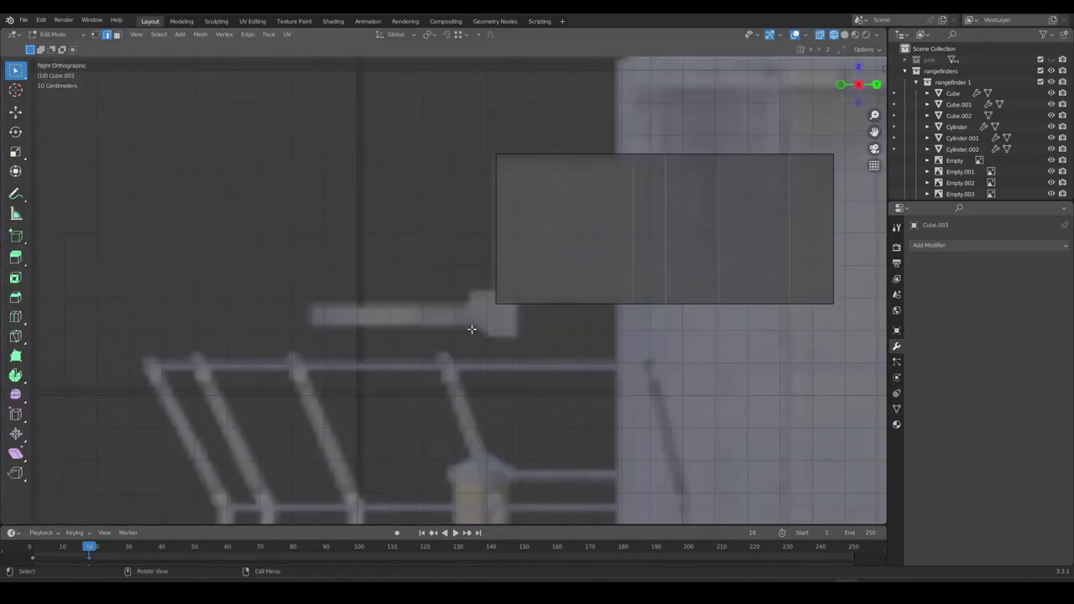
key("g")
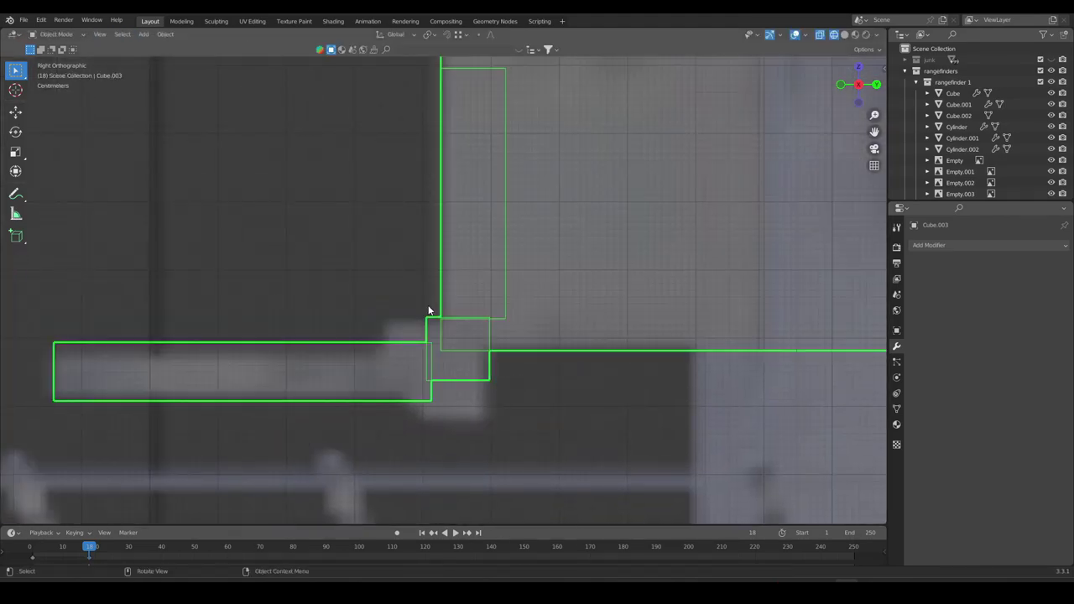
key("Tab")
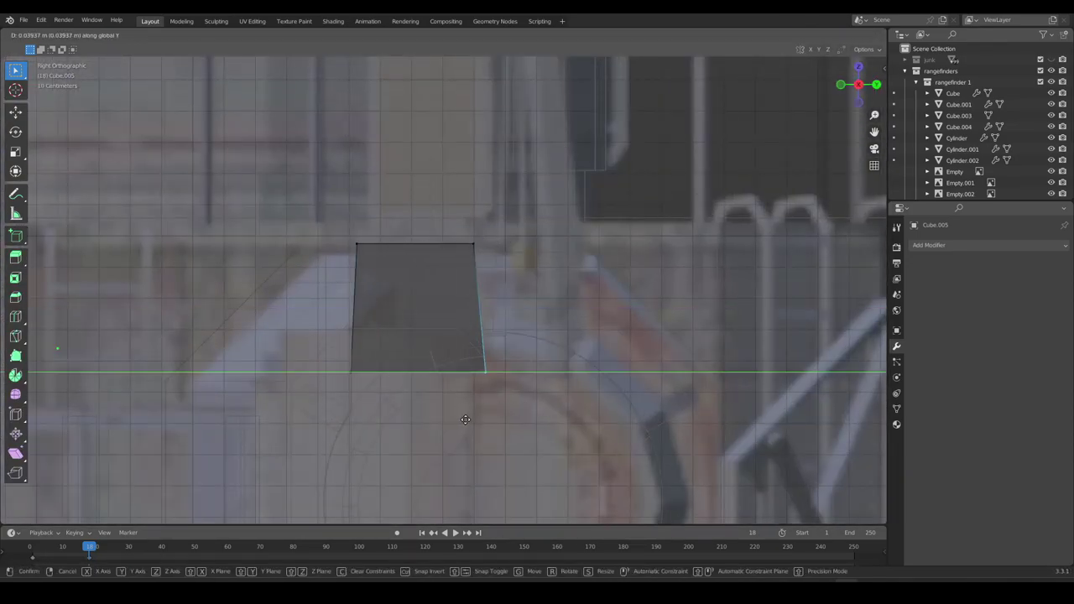
Box-select a group of vertices on the block to taper it.
left_click_drag(369, 289, 269, 453)
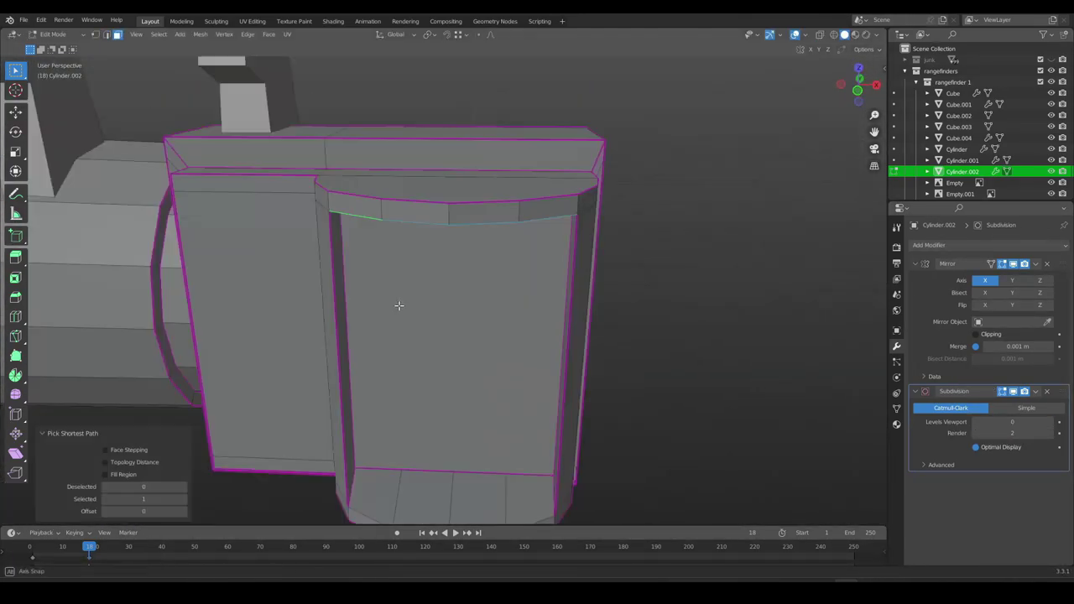
Restore the smoothed preview, inspect the housing's underside, and merge duplicate vertices across the whole mesh.
middle_click_drag(395, 305, 360, 314)
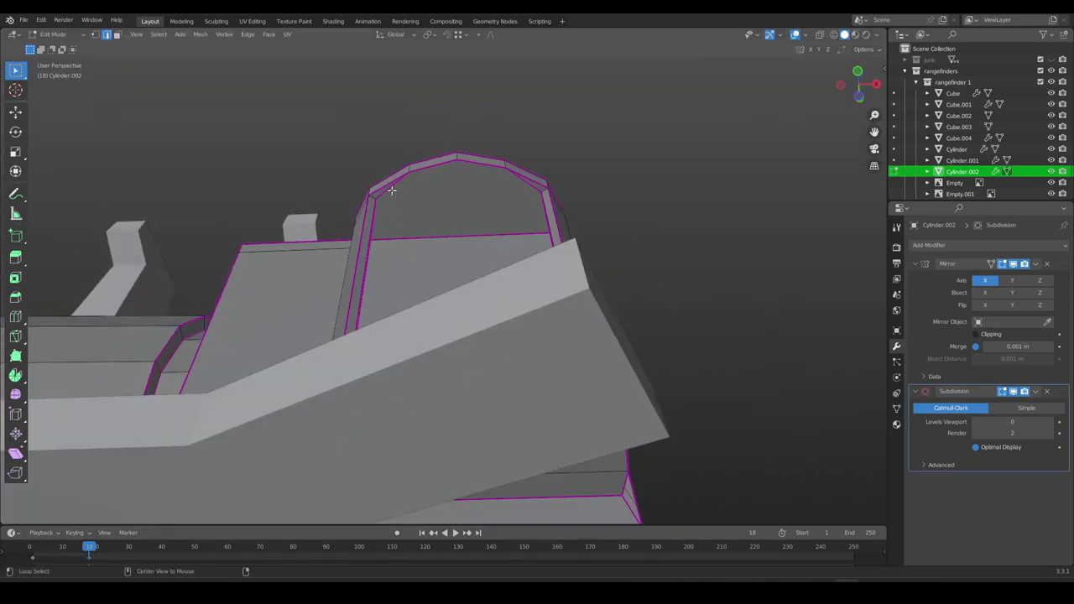
key("ctrl+3")
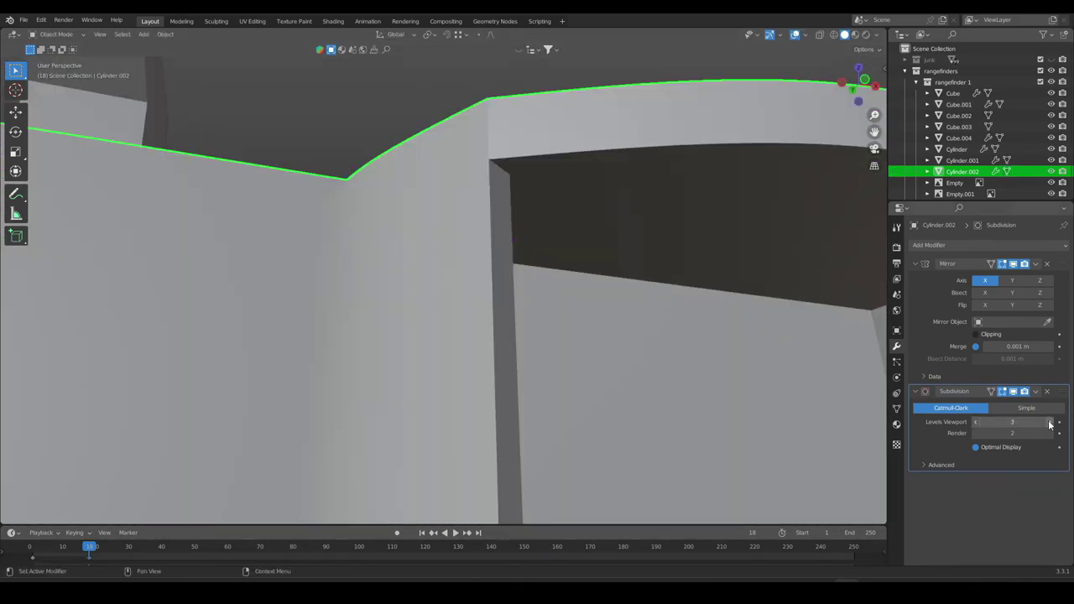
key("1")
key("2")
middle_click_drag(516, 317, 542, 274)
middle_click_drag(582, 109, 604, 277)
key("a")
key("m")
left_click(615, 318)
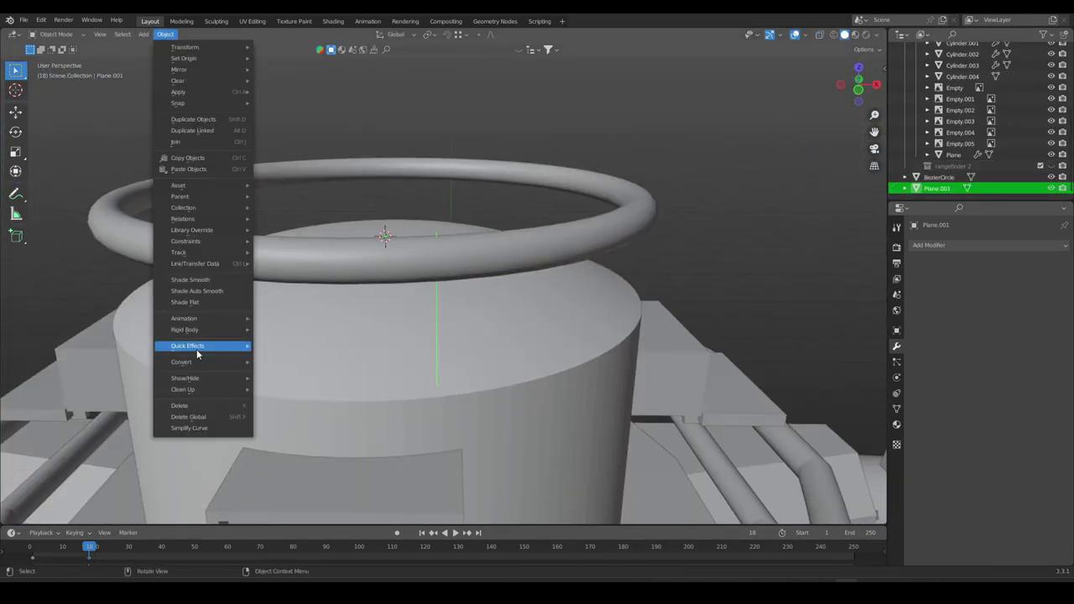
Convert the railing post path into a curve so it becomes a round tube.
left_click(290, 368)
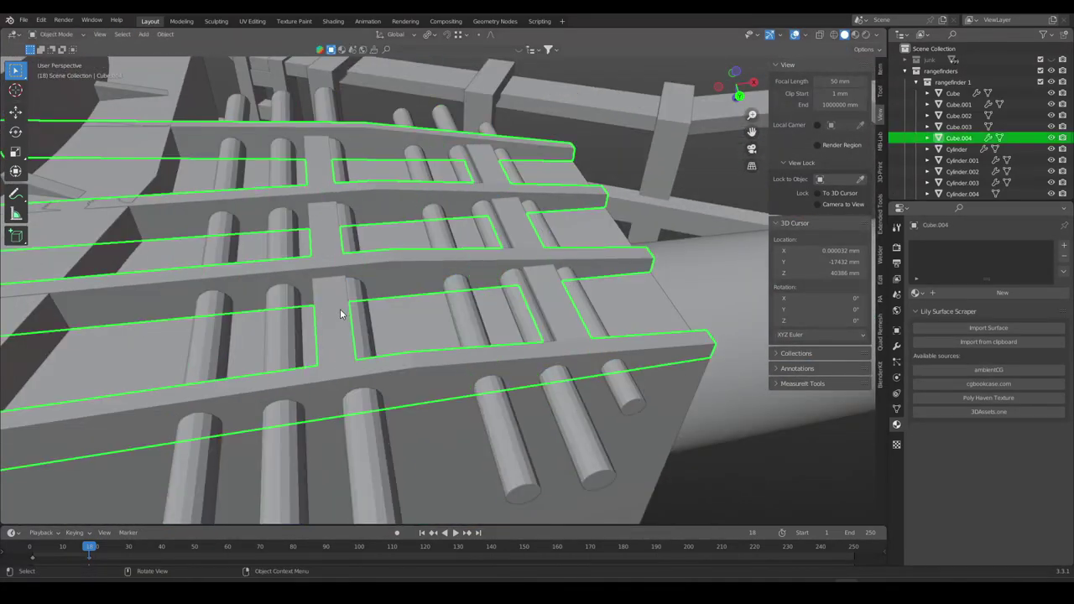
Add a Boolean modifier to Cube.004 and change the viewport shading.
key("Tab")
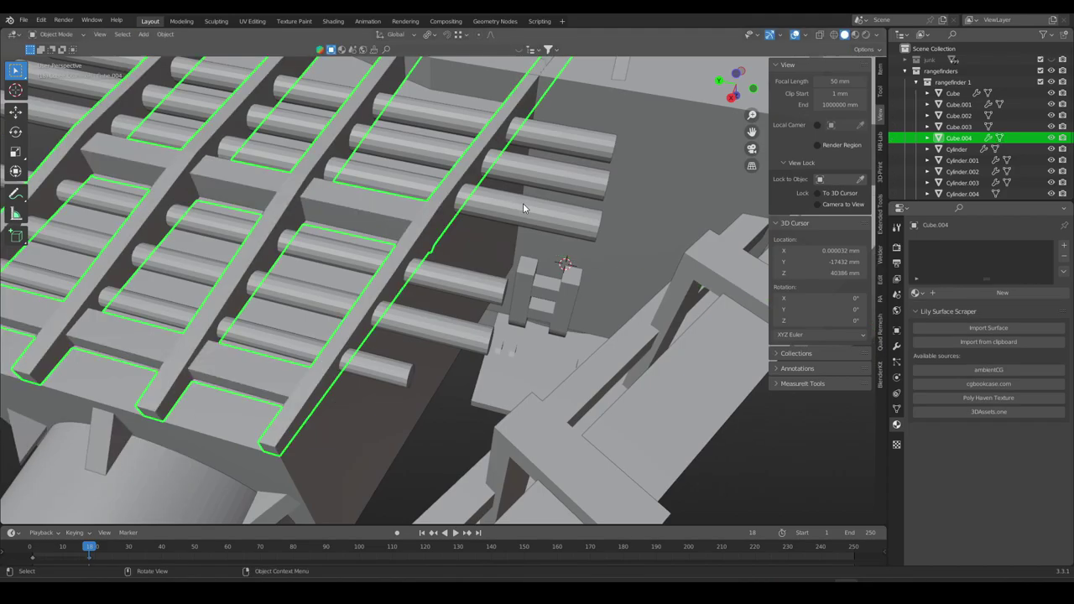
left_click(989, 245)
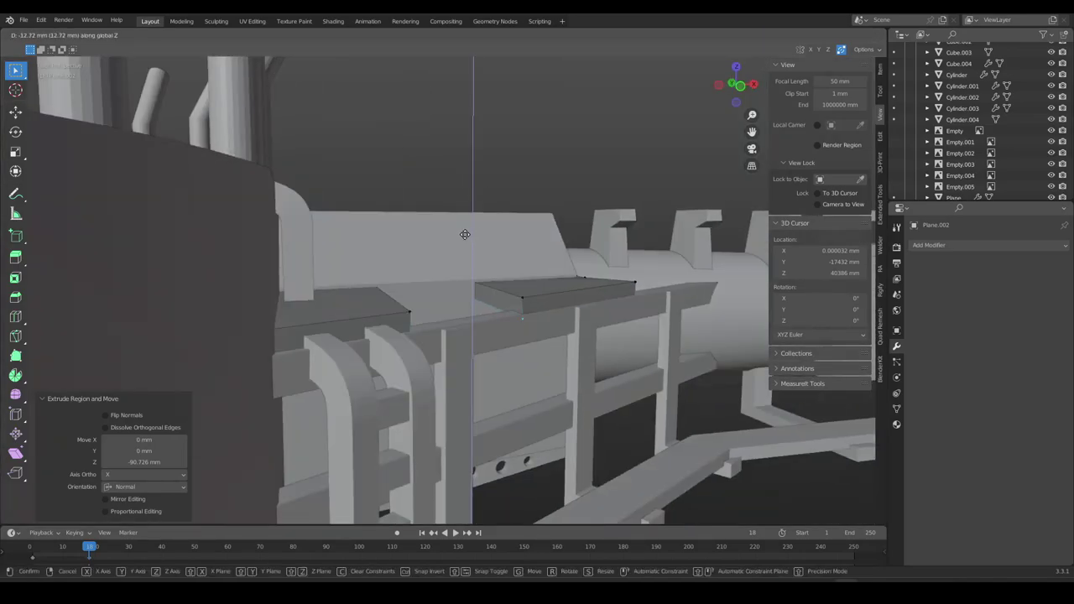
key("z")
mouse_move(470, 317)
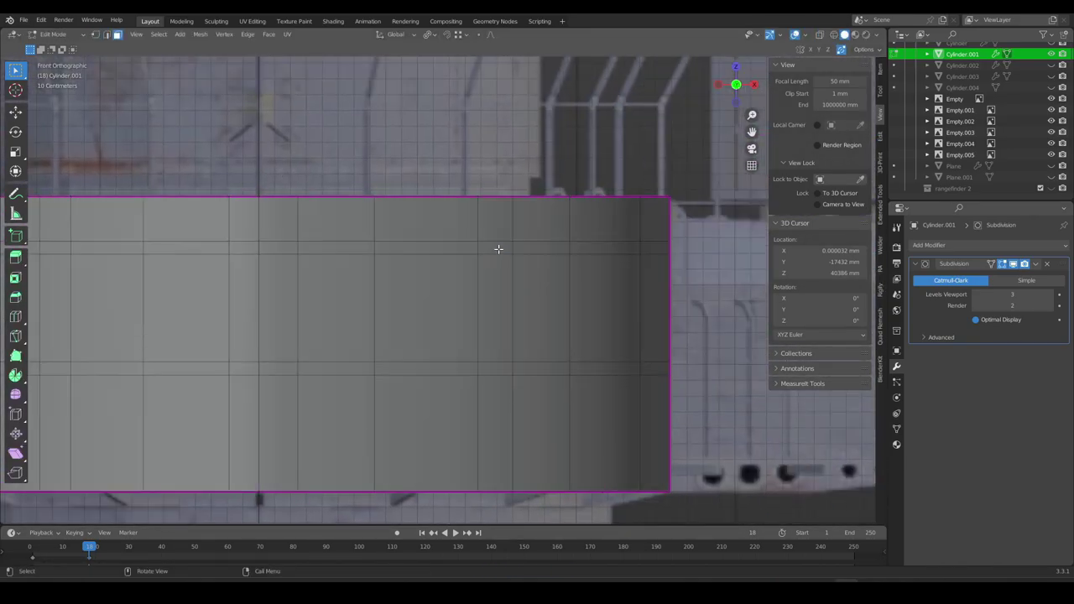
Box-select part of Plane.004's vertices to continue tracing the bent rail.
left_click_drag(327, 258, 265, 315)
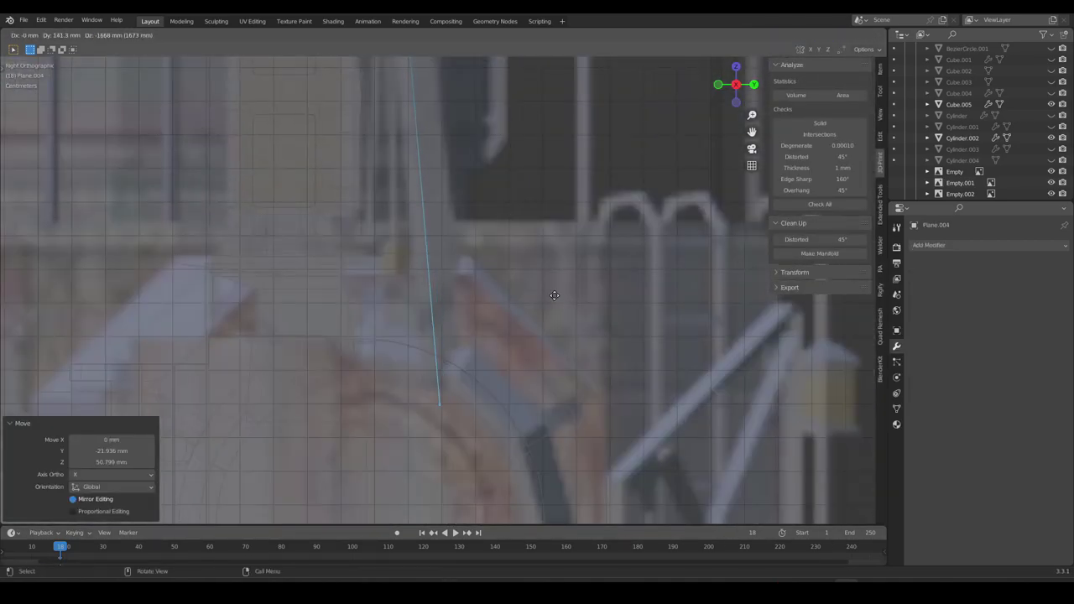
In top view, duplicate the traced rail line and offset the copy along X.
key("KP_7")
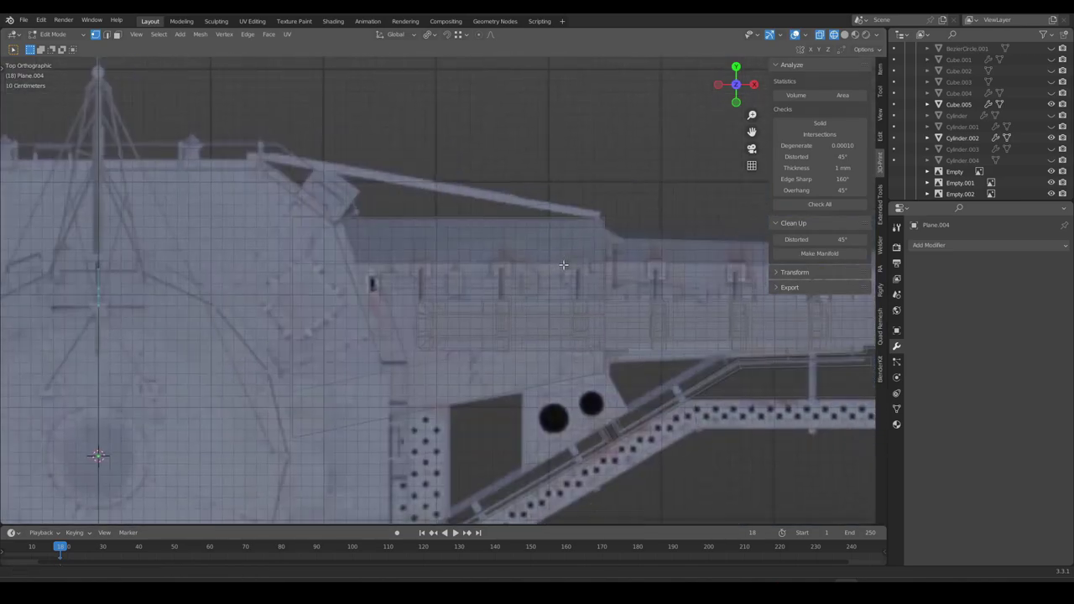
key("shift+d")
key("x")
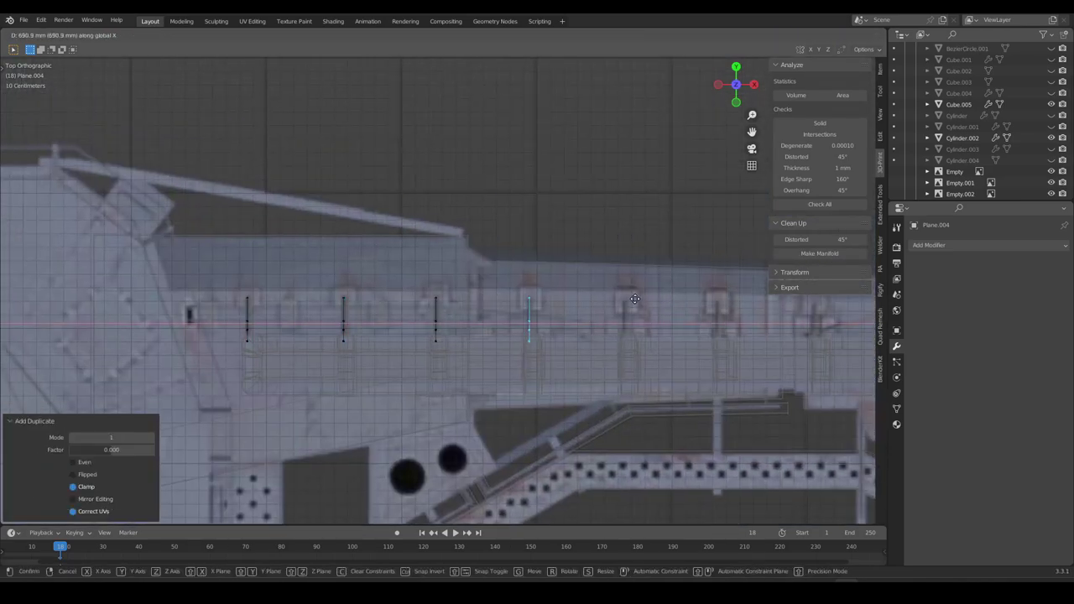
left_click(637, 299)
middle_click_drag(637, 298, 517, 312, "shift")
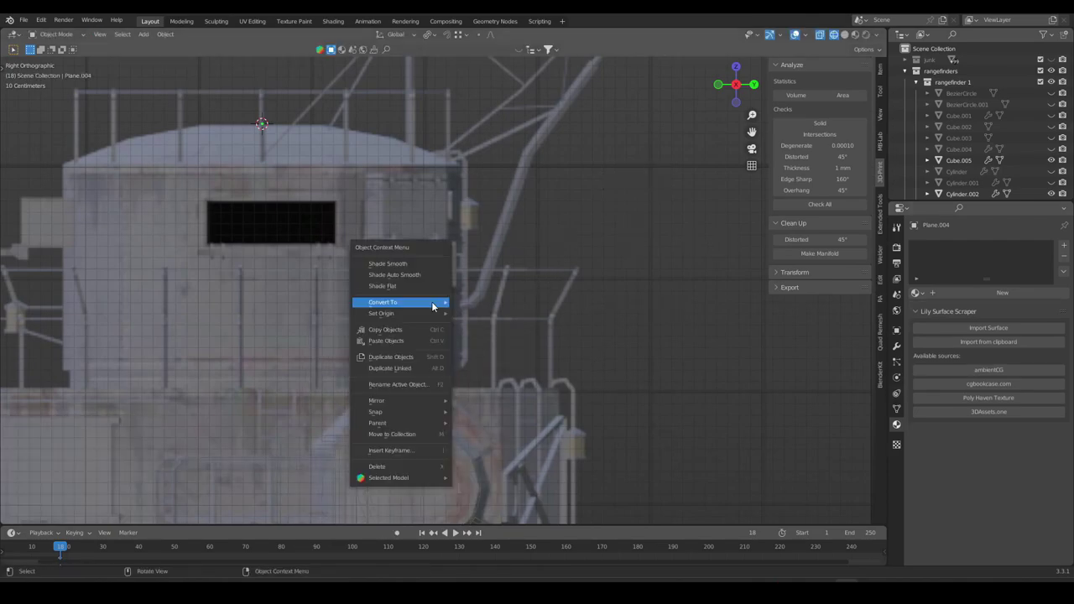
Convert the traced rail lines to a curve and bring up its bevel settings.
left_click(897, 347)
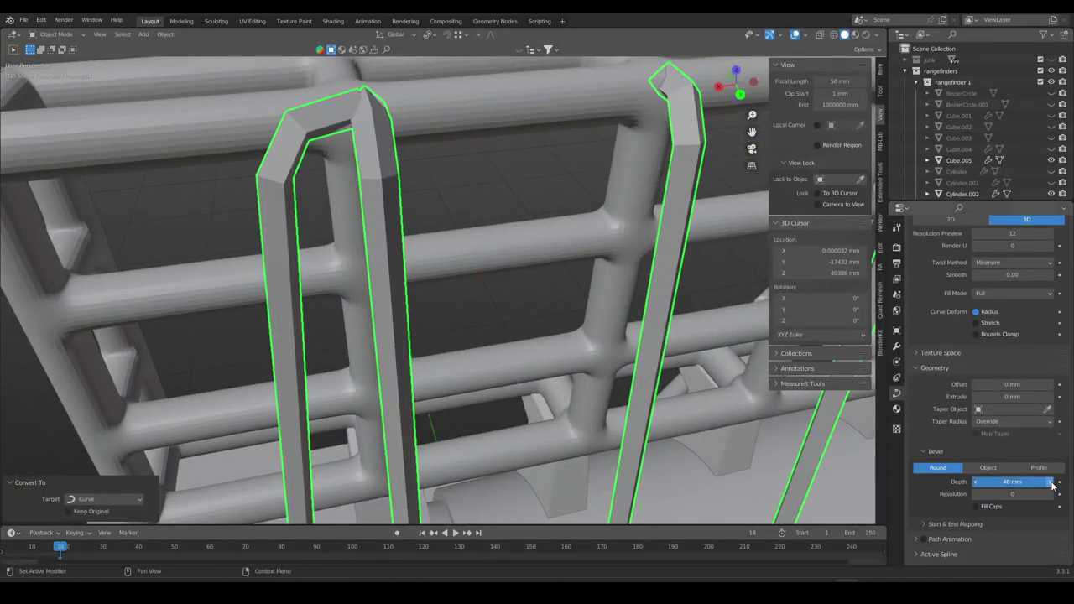
left_click_drag(459, 143, 261, 223)
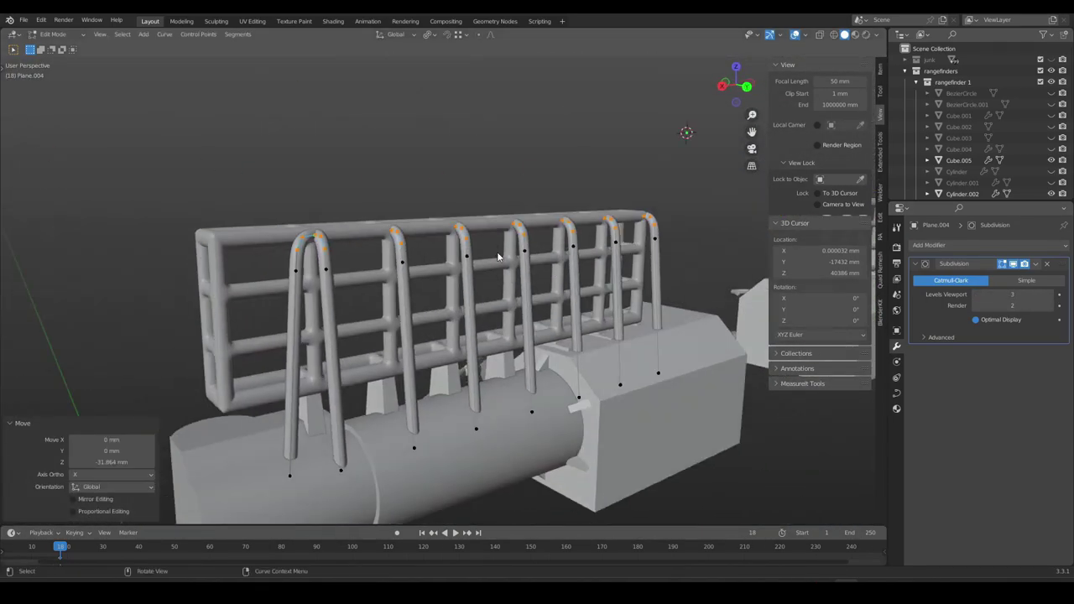
left_click(897, 393)
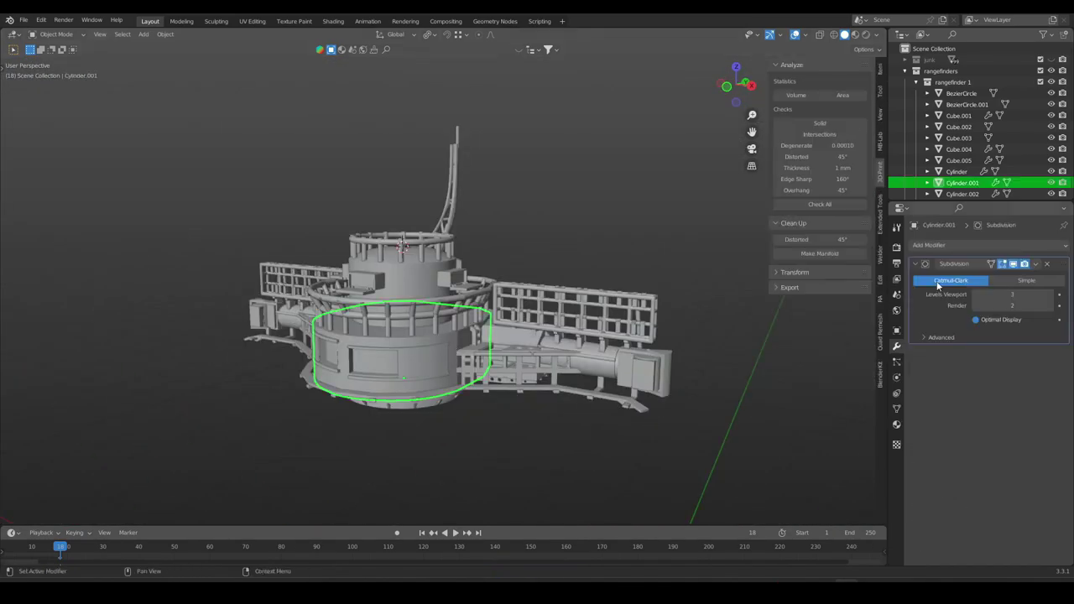
Apply all of Cylinder.002's modifiers and delete the leftover Boolean cutter.
left_click(957, 173, "ctrl")
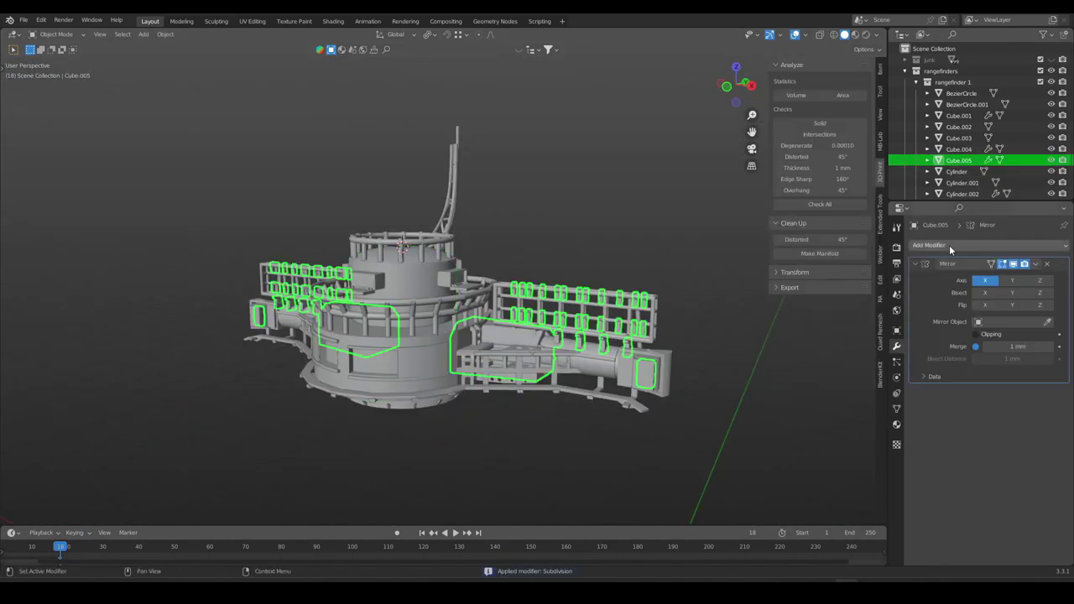
left_click(970, 194)
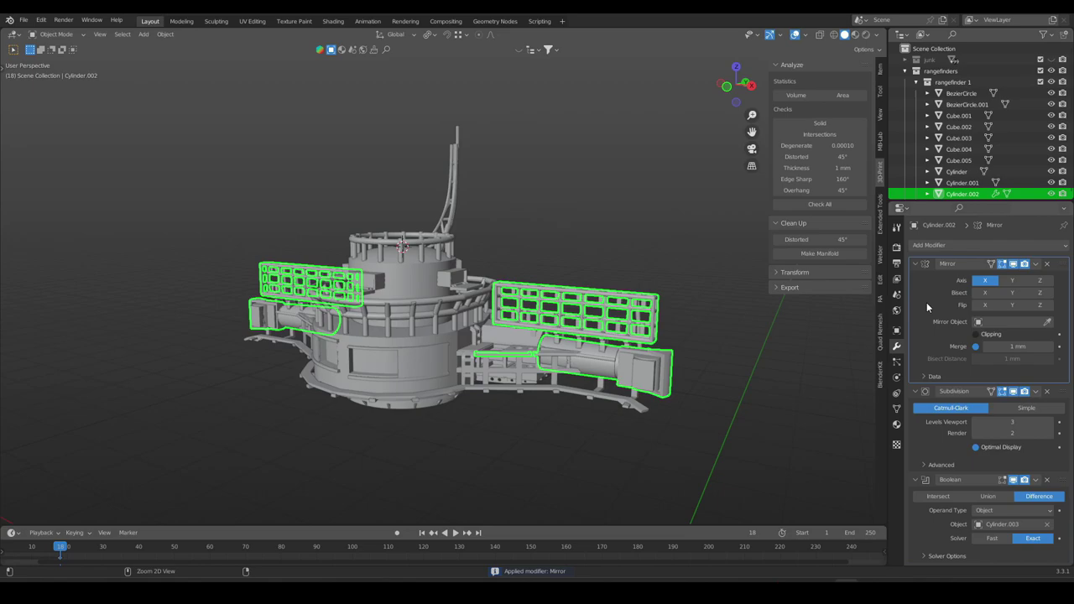
key("ctrl+a")
key("ctrl+a")
key("ctrl+a")
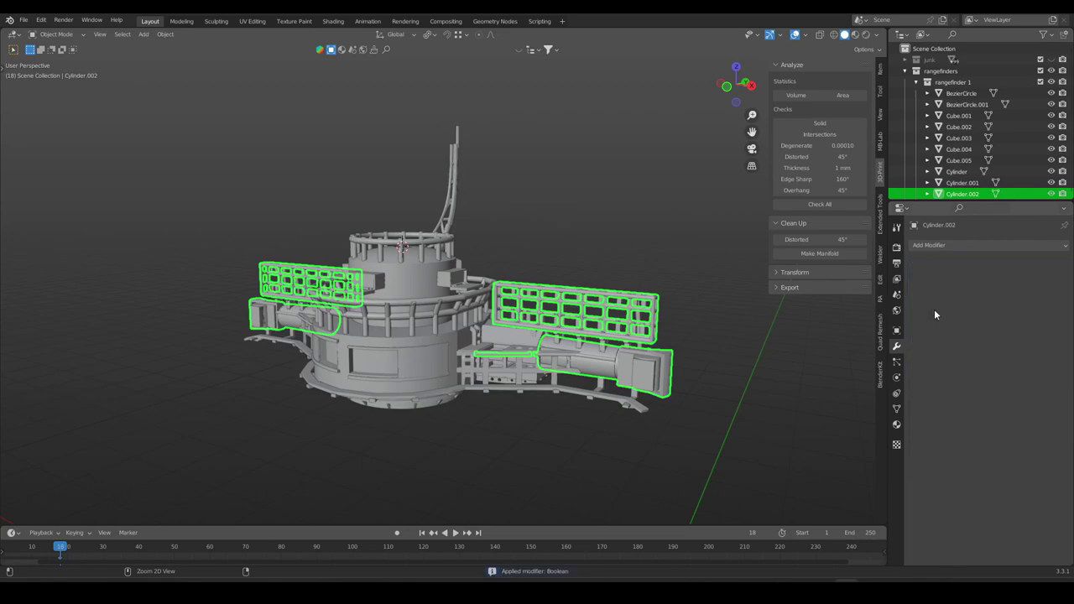
key("Delete")
Select the Plane railing and mast Cylinder, then select all objects in Edit Mode.
scroll(965, 125, "down", 5)
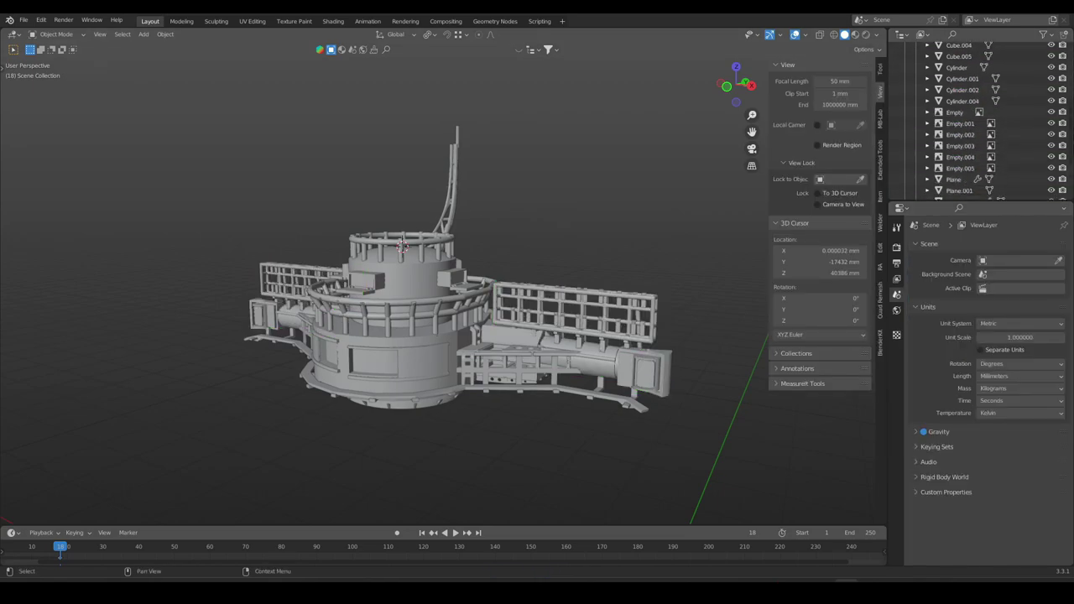
left_click(954, 168)
scroll(1071, 143, "down", 1)
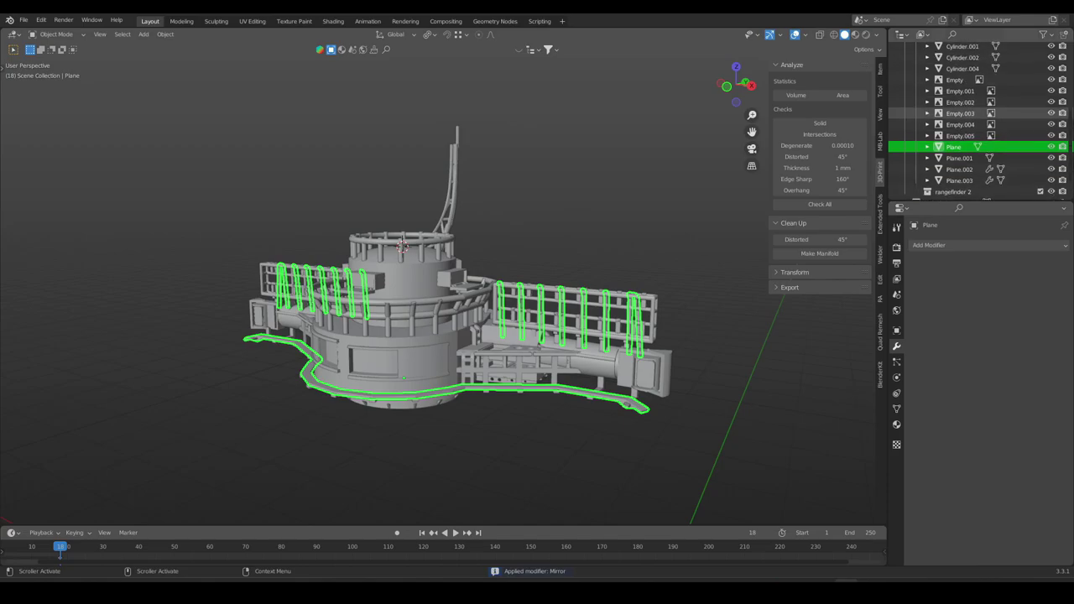
left_click(457, 182)
key("a")
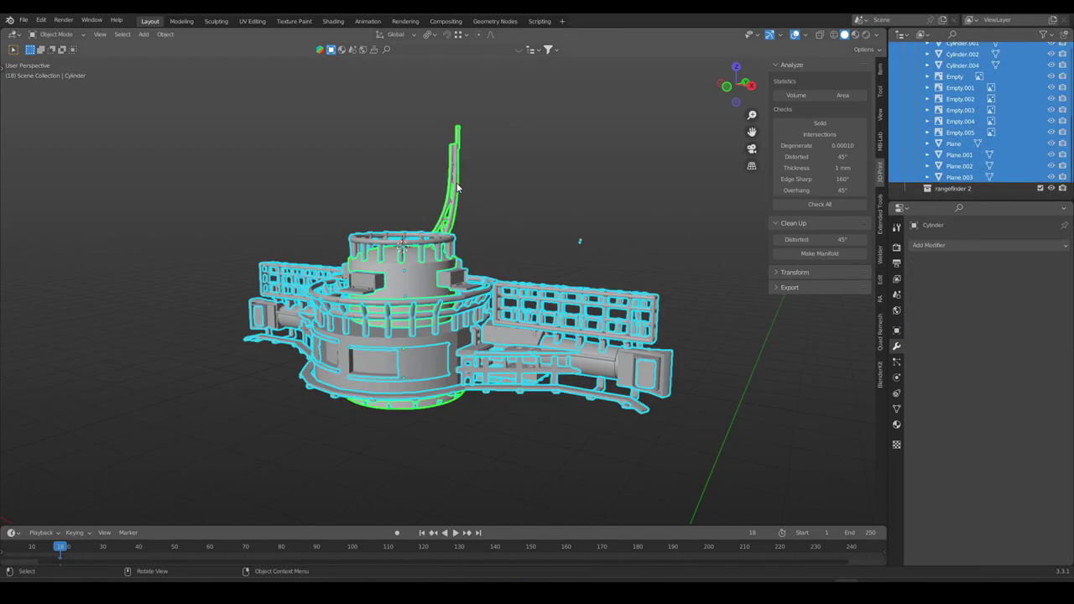
key("Tab")
Isolate the middle cylinder Cylinder.001 and start decimating its geometry.
scroll(438, 366, "up", 3)
key("Tab")
left_click(458, 325)
key("Tab")
middle_click_drag(458, 325, 352, 329)
Set the middle cylinder's decimate ratio to 0.100.
double_click(105, 463)
key("Return")
scroll(406, 152, "down", 3)
middle_click_drag(406, 151, 451, 266)
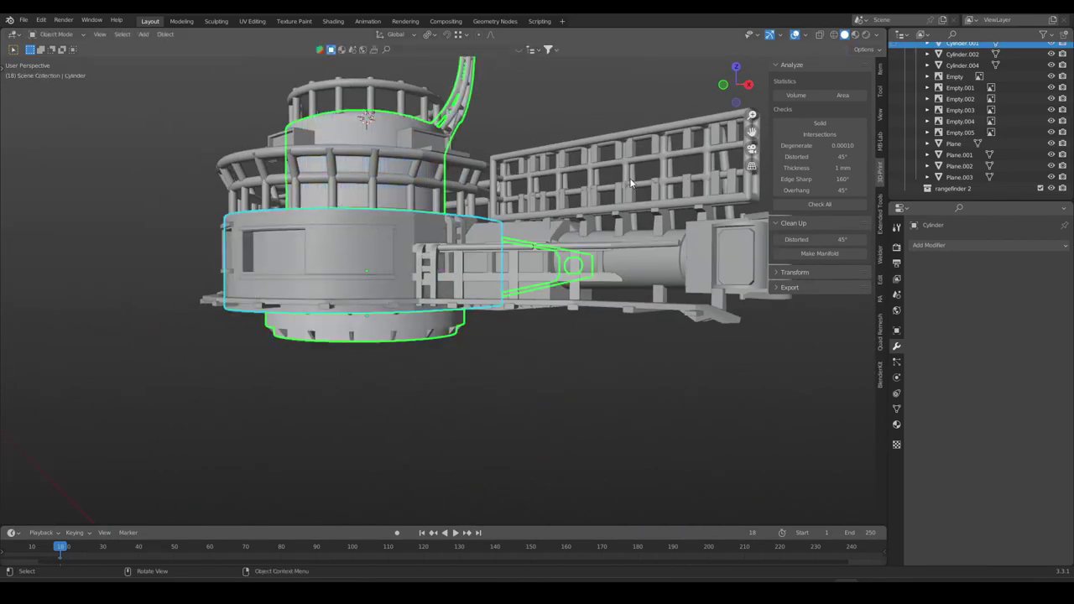
Run Delete Loose on Cylinder.002 and inspect the tower for leftover geometry.
left_click(635, 163)
key("q")
mouse_move(512, 231)
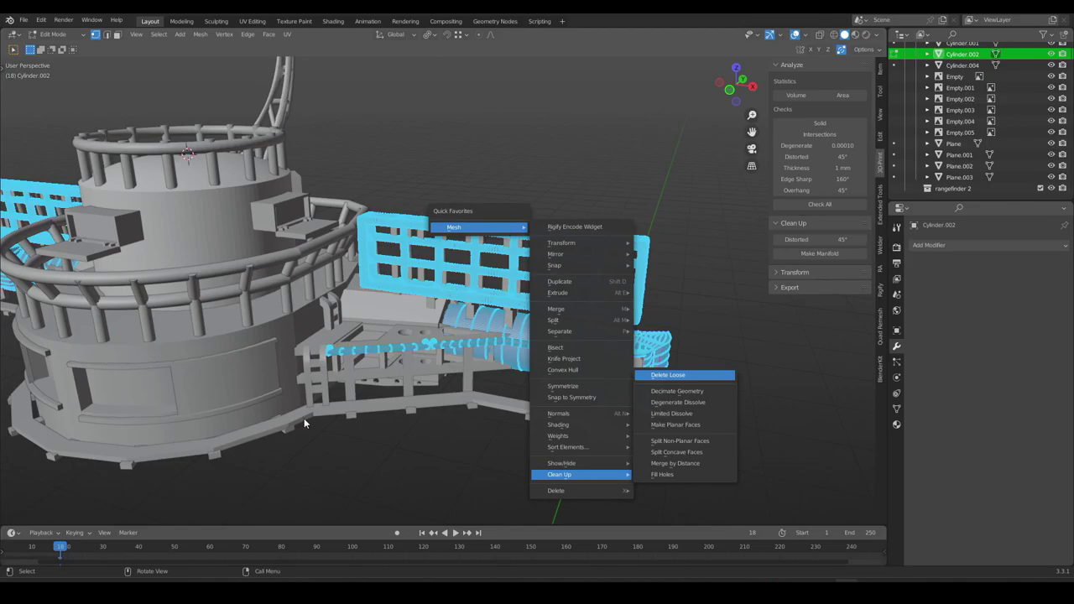
key("Return")
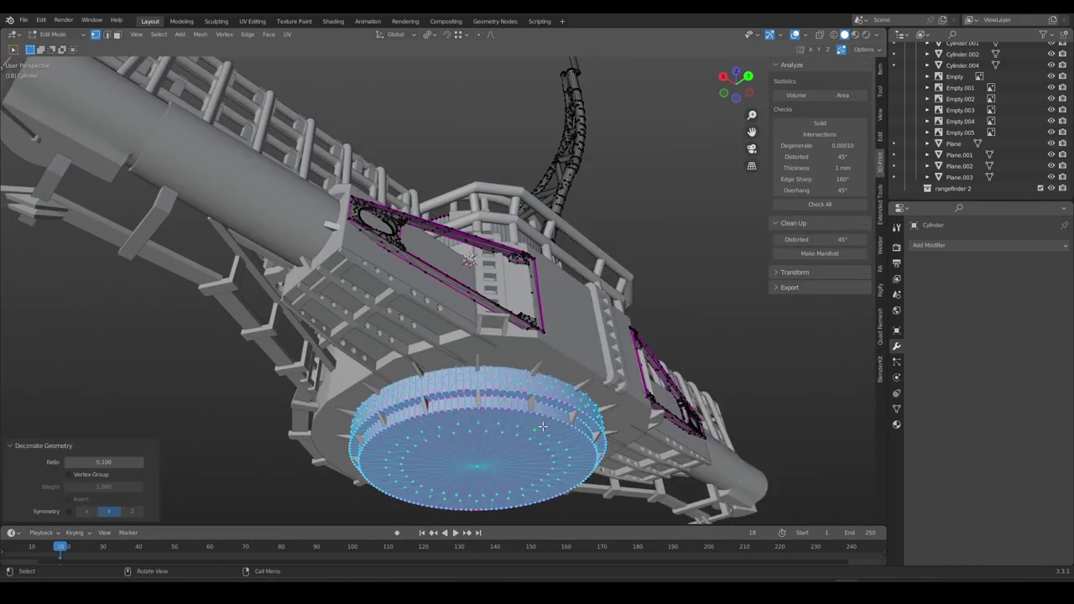
scroll(578, 440, "down", 8)
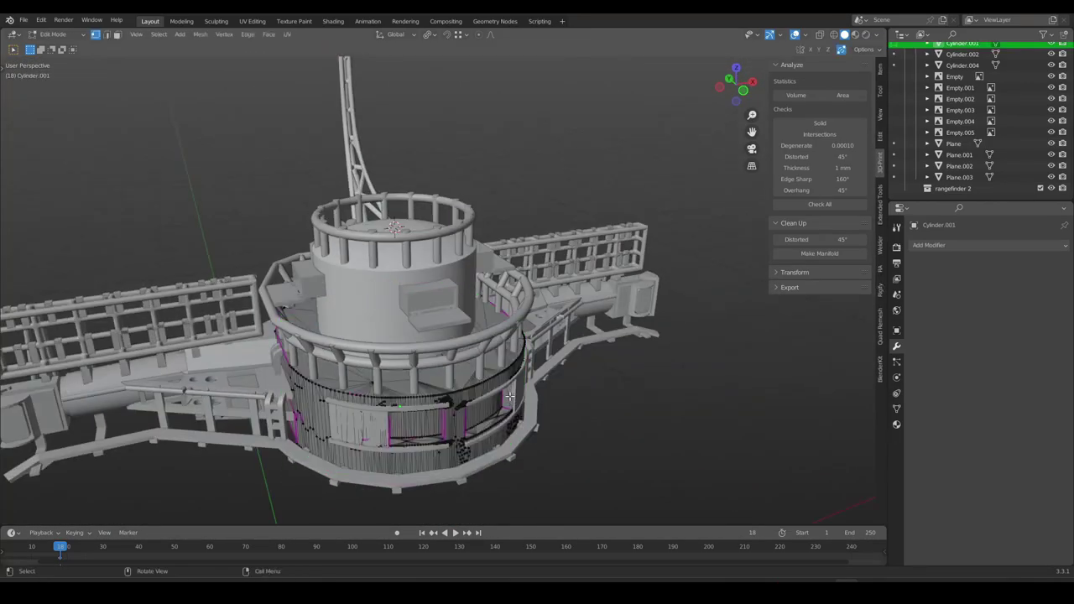
middle_click_drag(436, 395, 477, 385)
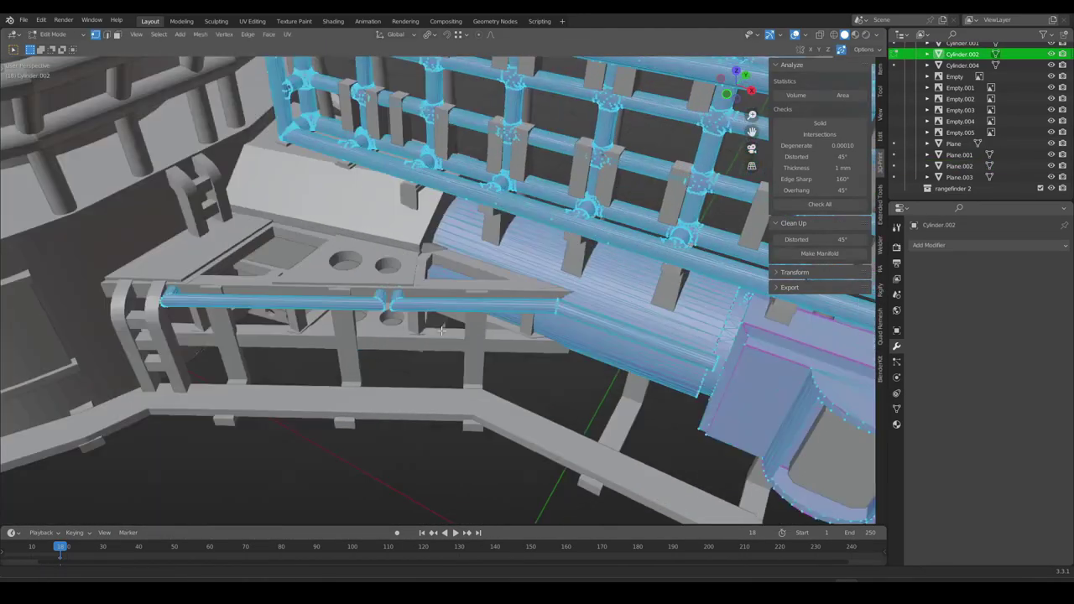
key("x")
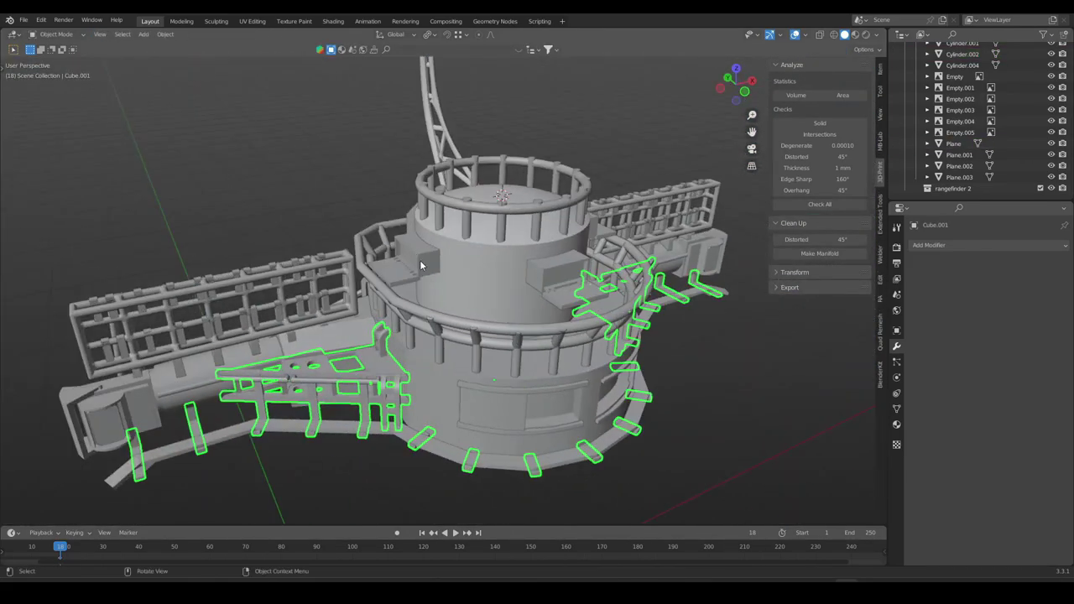
middle_click_drag(495, 252, 506, 243)
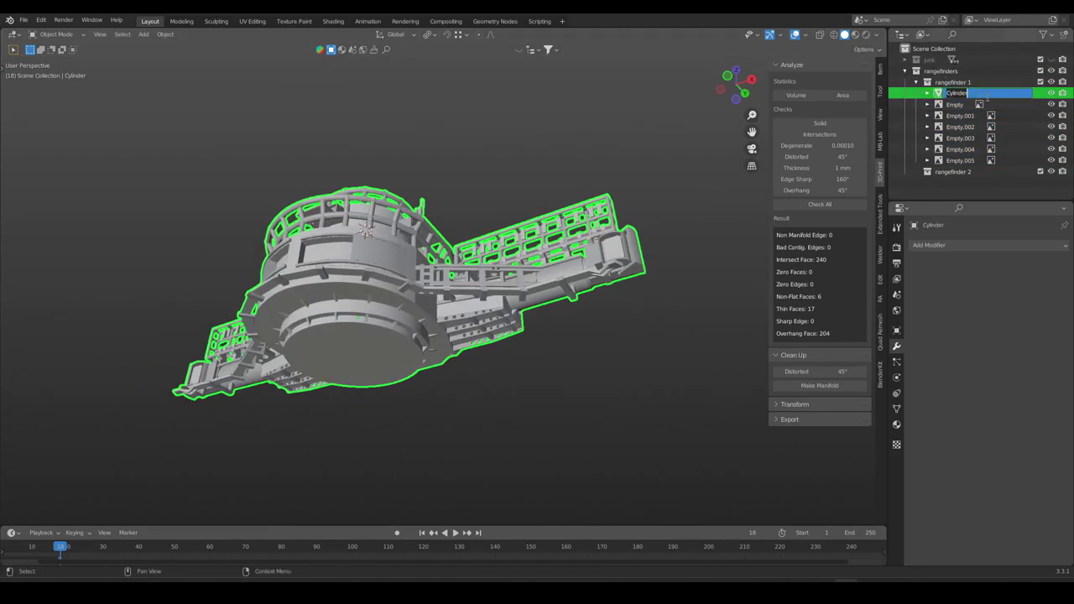
Rename the joined Cylinder object to 'rangefinder 1'.
type("r 1")
key("Return")
key("Tab")
Inset the bottom face and extrude it downward to lengthen the base cylinder.
key("ctrl+KP_7")
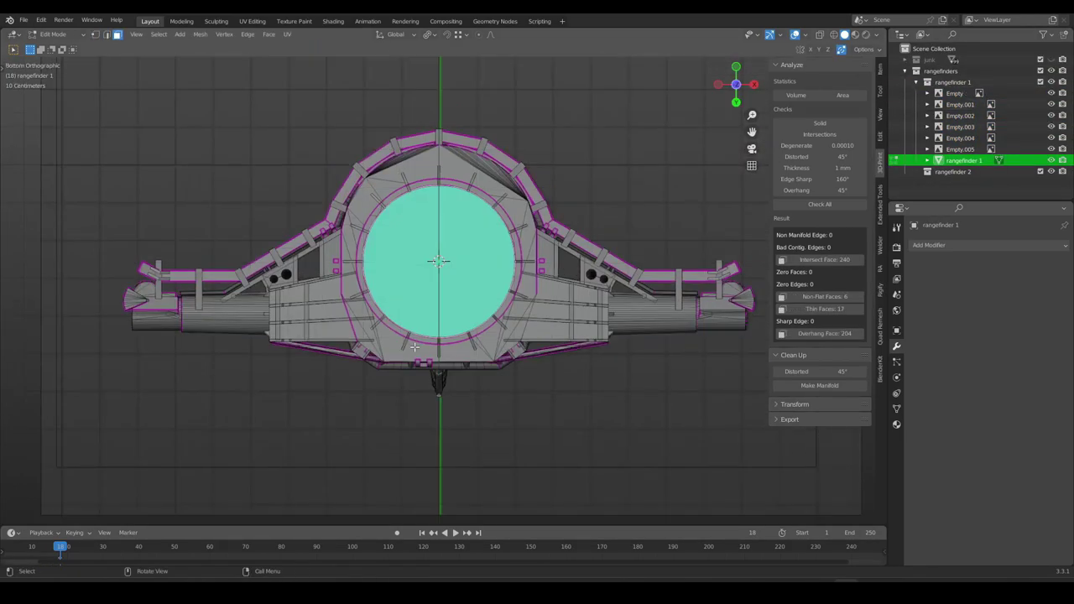
scroll(641, 228, "up", 2)
left_click(588, 220)
key("KP_3")
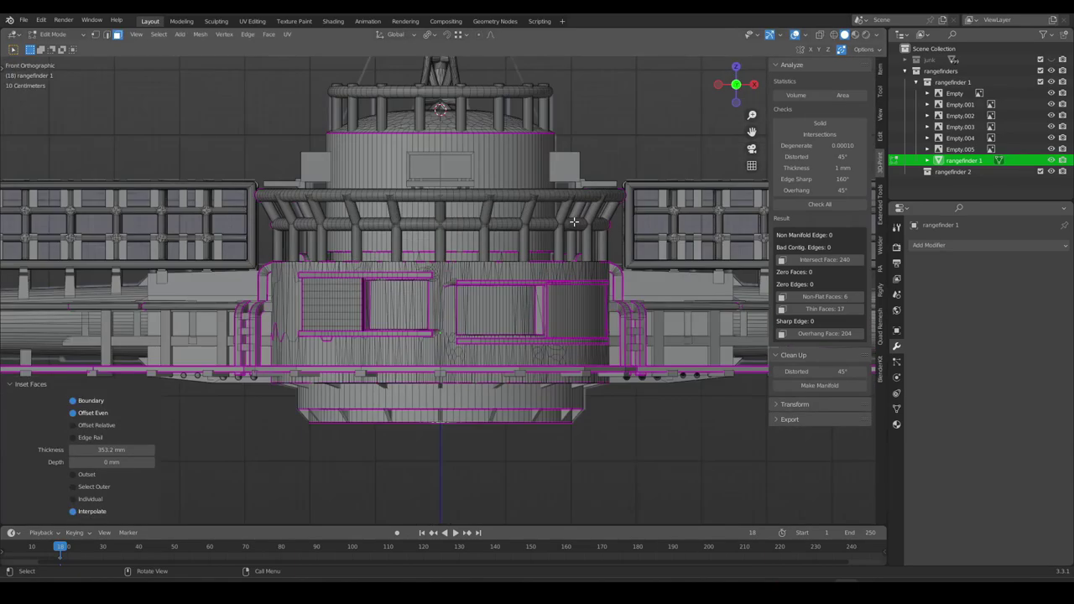
key("e")
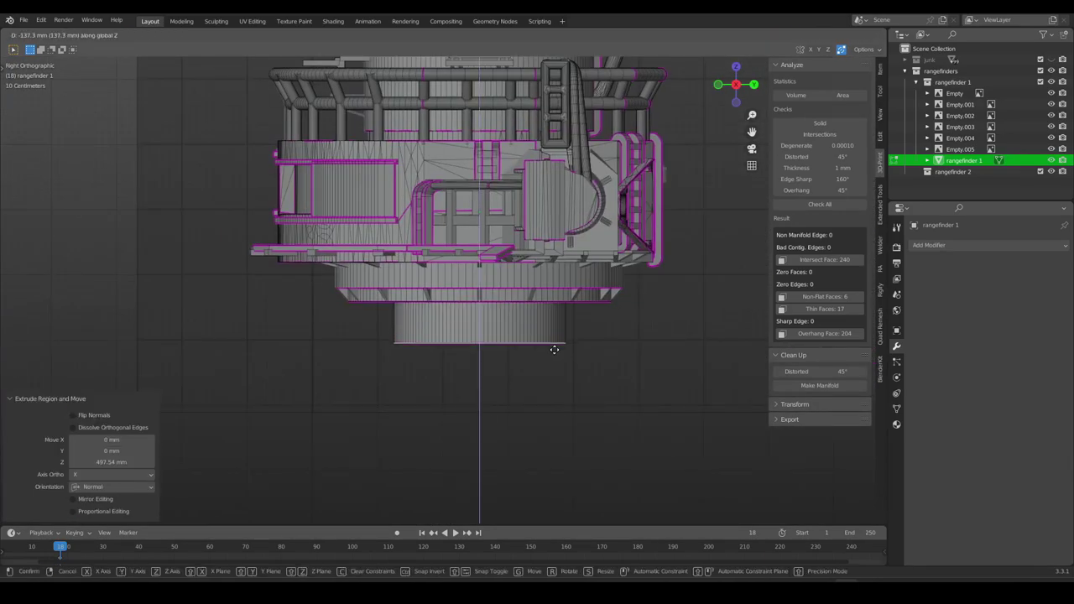
left_click(552, 391)
scroll(499, 296, "up", 6)
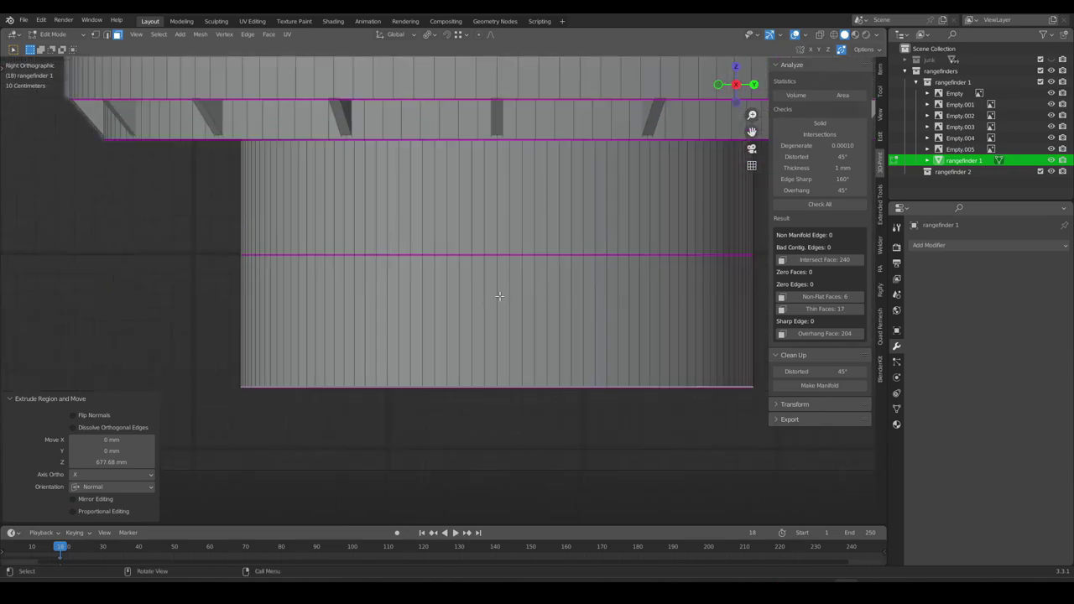
Extrude a column of side faces outward into a block protruding from the cylinder.
left_click_drag(461, 318, 461, 325)
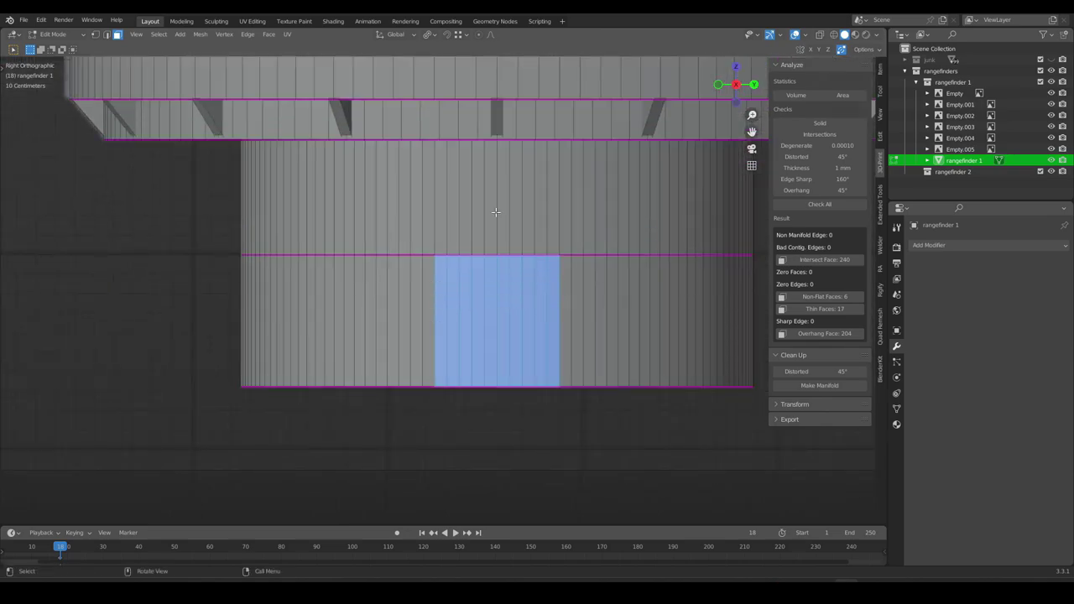
key("ctrl+KP_7")
key("e")
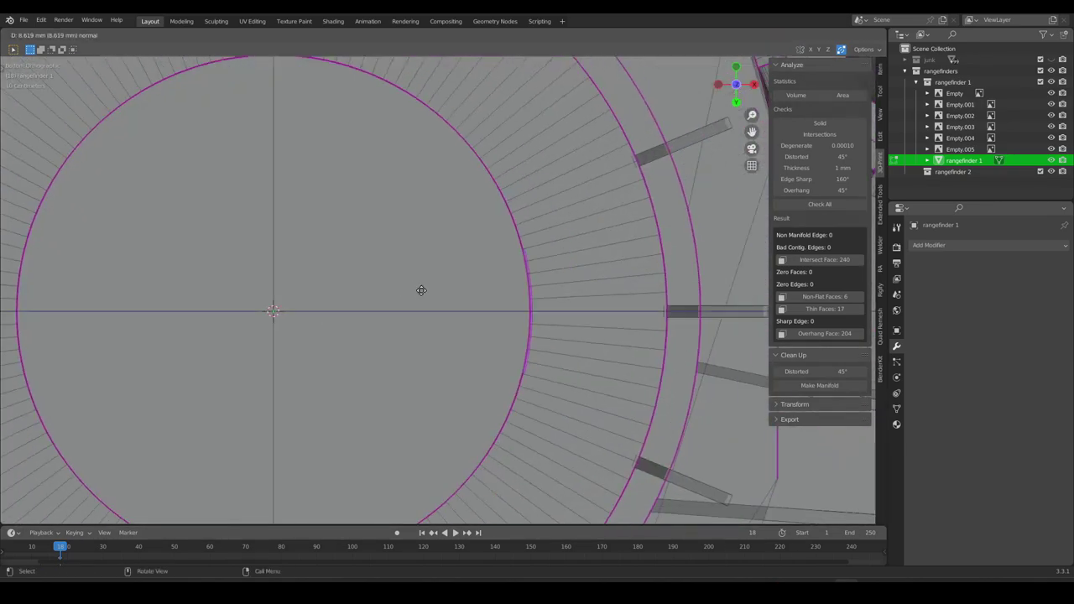
left_click(545, 299)
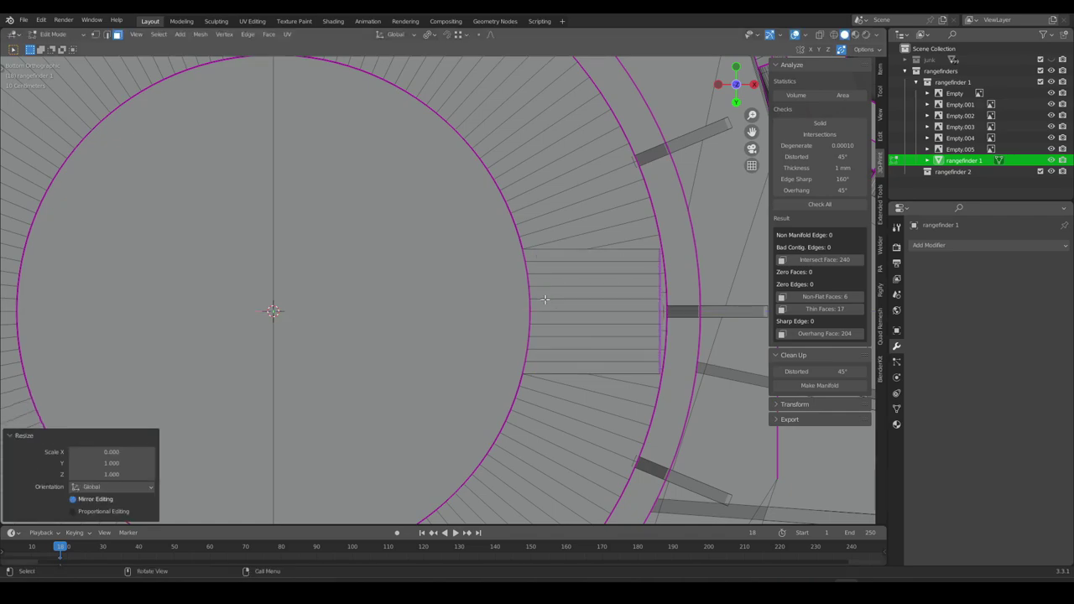
key("KP_3")
key("ctrl+KP_3")
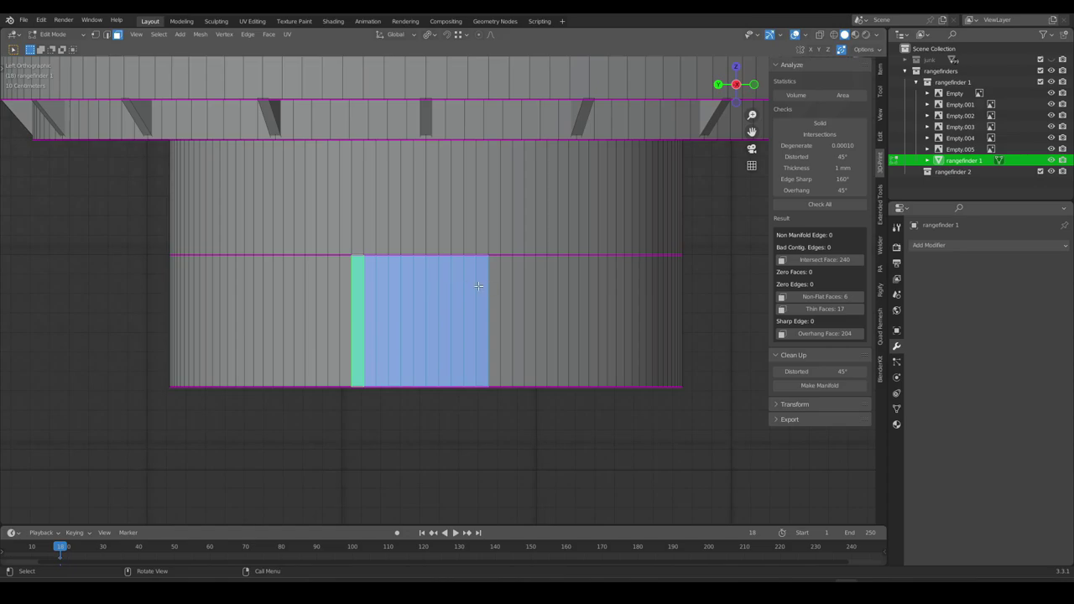
key("ctrl+KP_7")
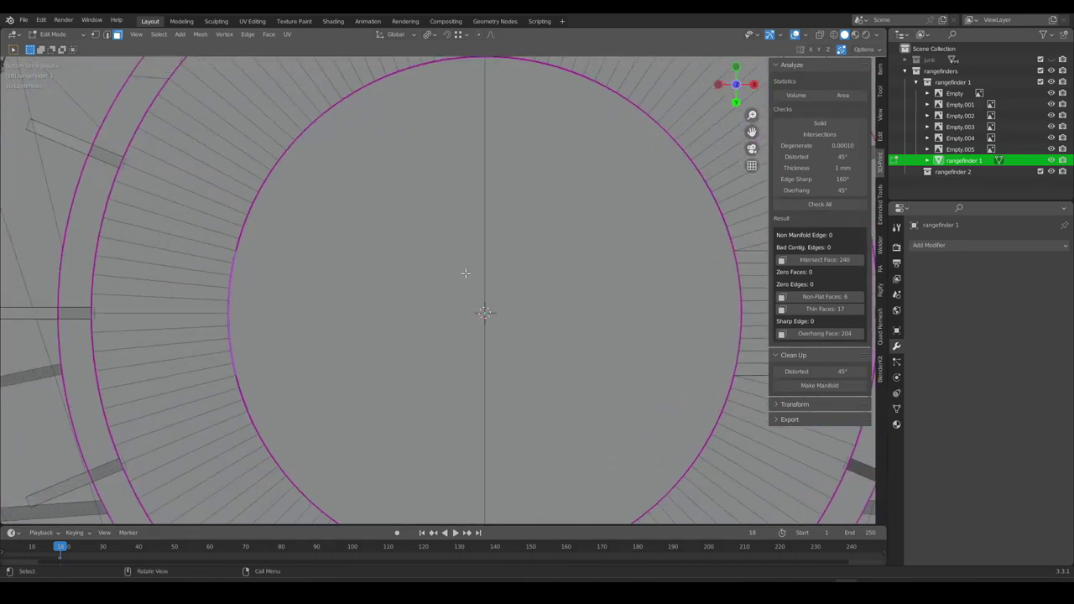
left_click(369, 262)
key("shift+z")
middle_click_drag(372, 256, 403, 298)
Inspect the new block against the cylinder and leave Edit Mode.
key("Tab")
key("Tab")
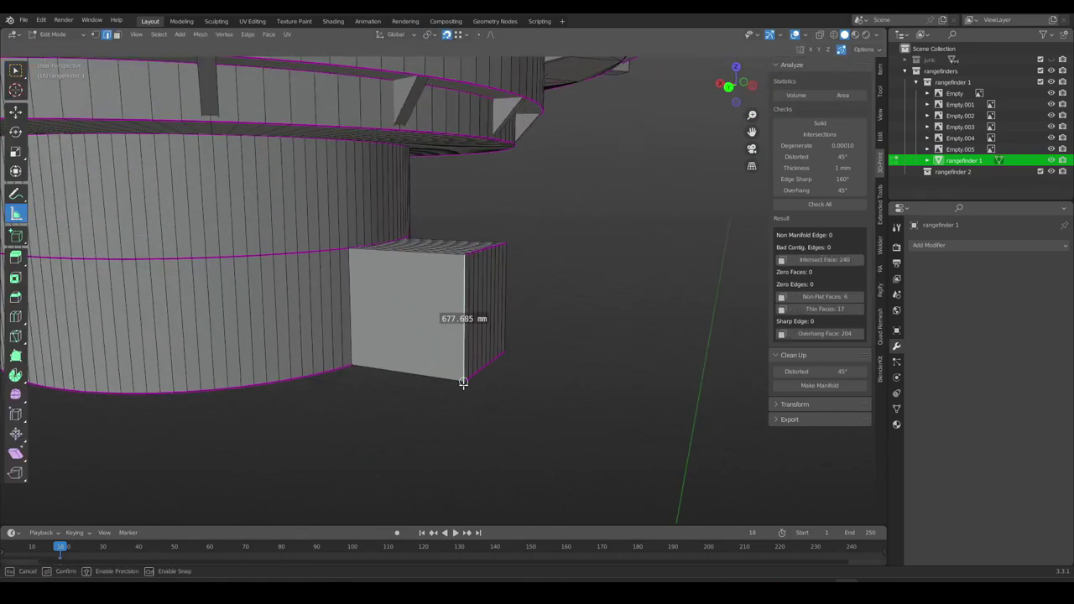
middle_click_drag(463, 383, 522, 377)
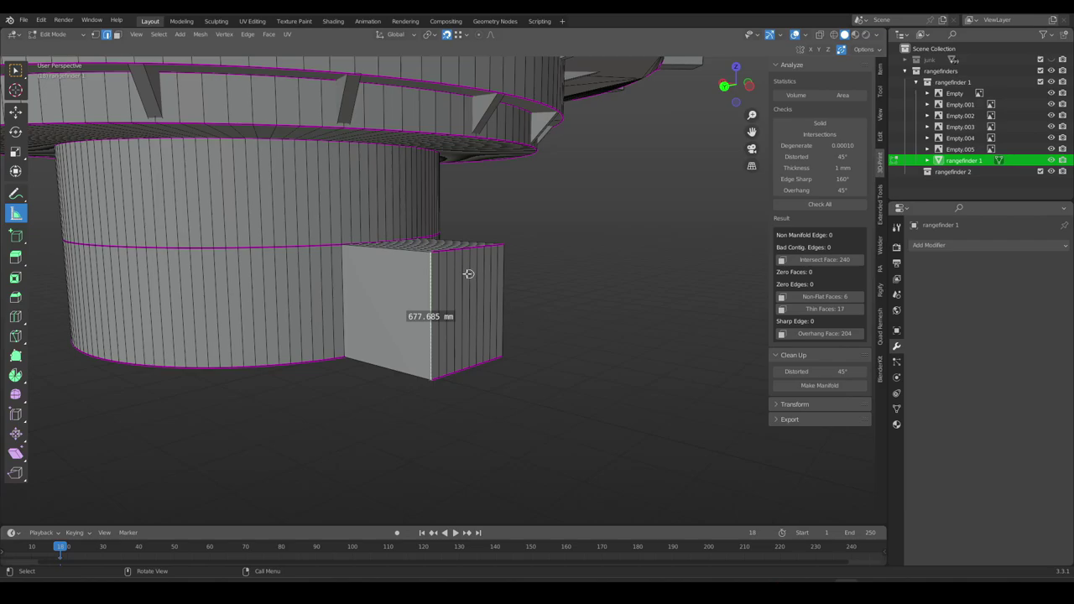
key("Tab")
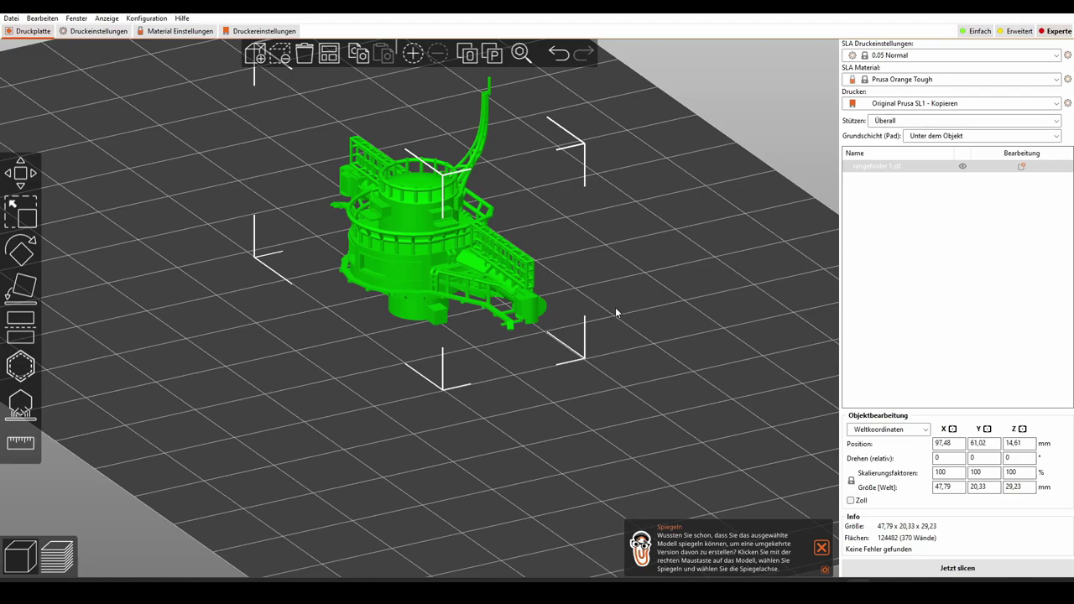
Tilt rangefinder 1 to 315° about X, giving a 47.79 × 31.05 × 19.10 mm footprint.
left_click_drag(665, 224, 648, 307)
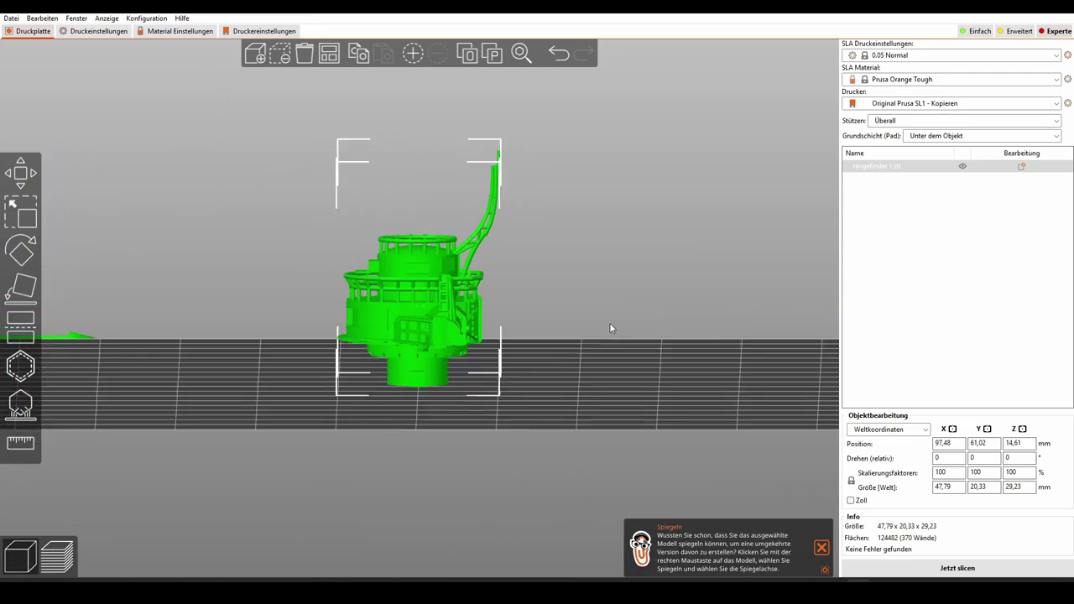
scroll(235, 227, "down", 5)
scroll(259, 319, "up", 2)
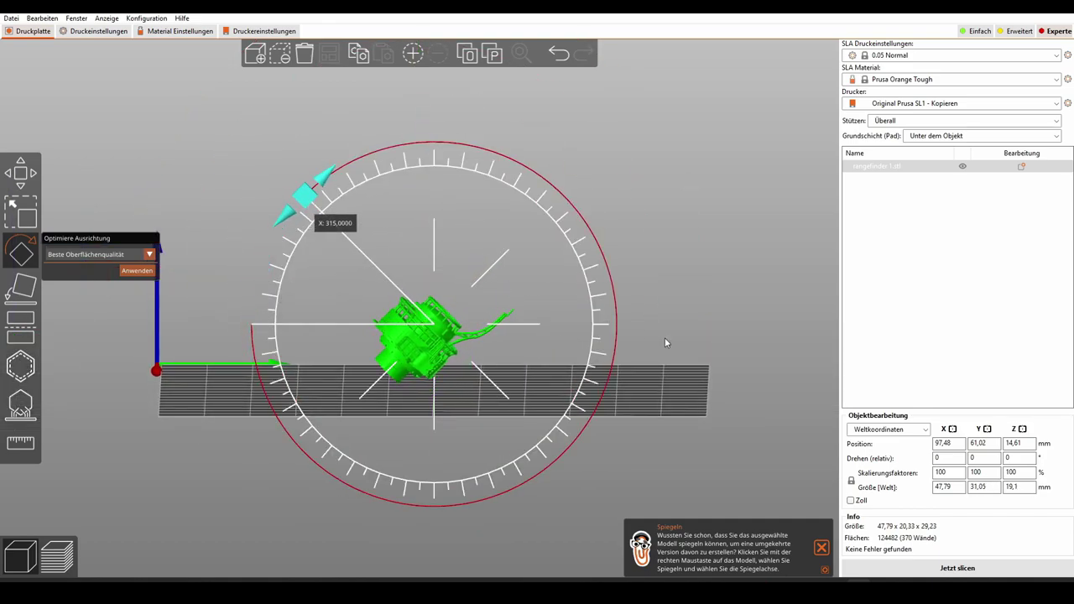
left_click_drag(664, 342, 928, 391)
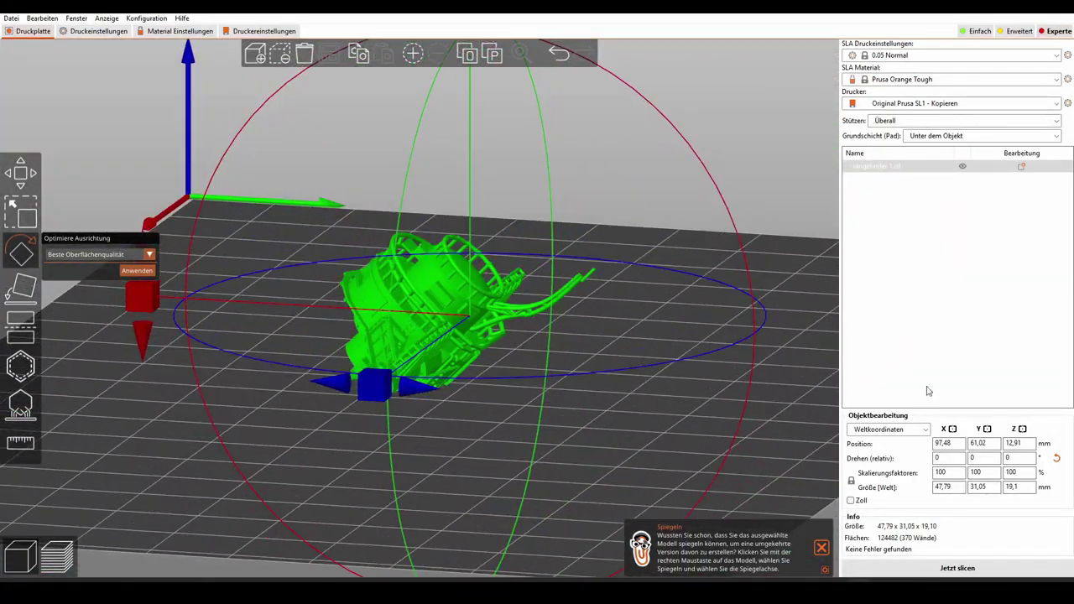
Slice rangefinder 1 with supports and pad via Jetzt slicen, then enter support-point editing.
left_click(972, 571)
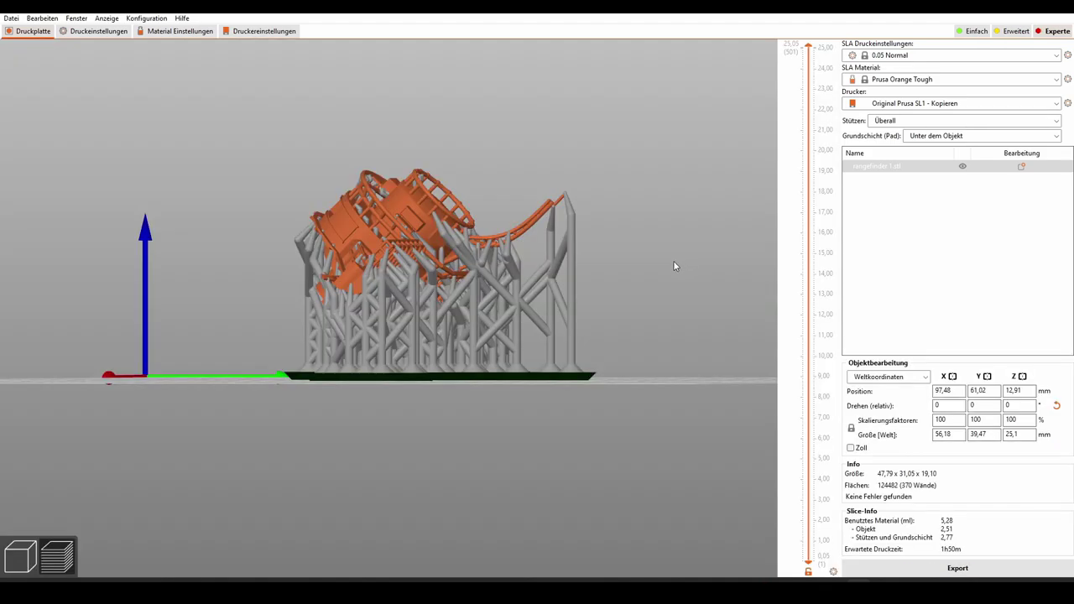
left_click_drag(666, 266, 529, 307)
scroll(529, 307, "up", 3)
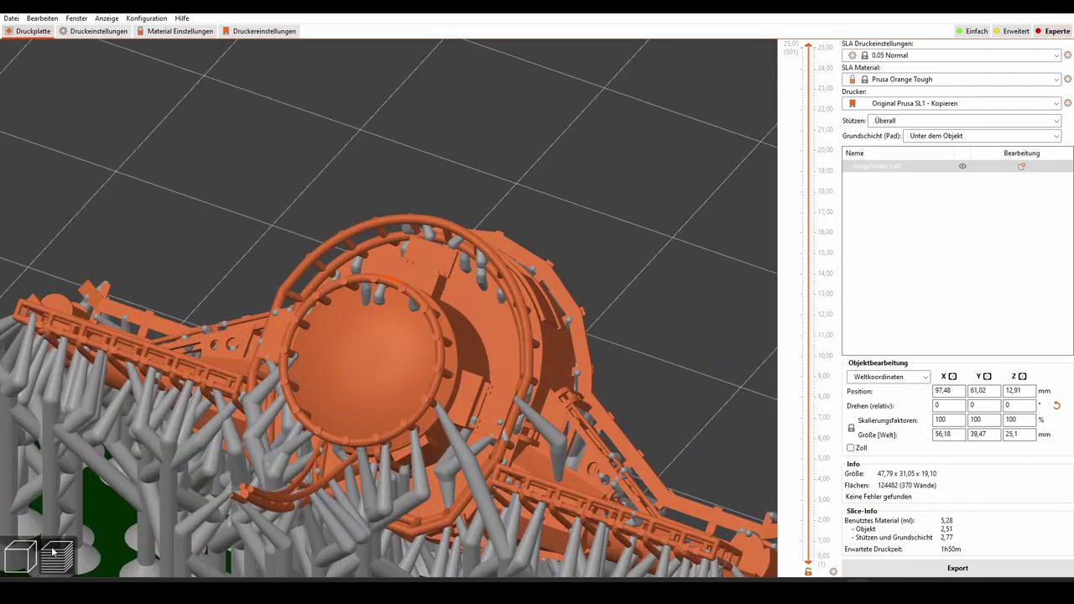
key("l")
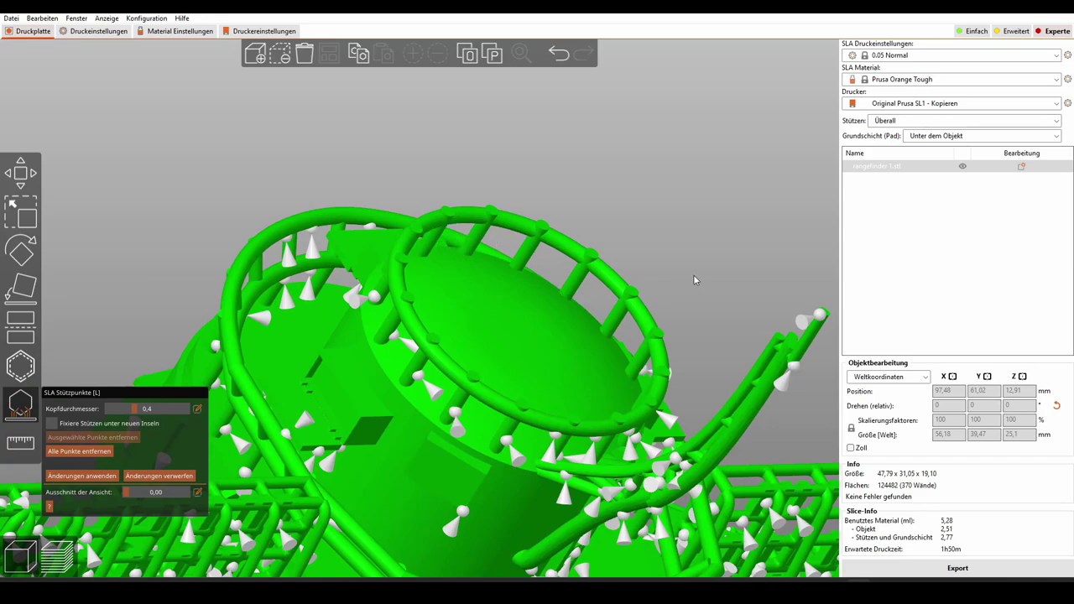
Orbit around rangefinder 1 to inspect the support points on the rings and lattice.
left_click_drag(693, 280, 487, 288)
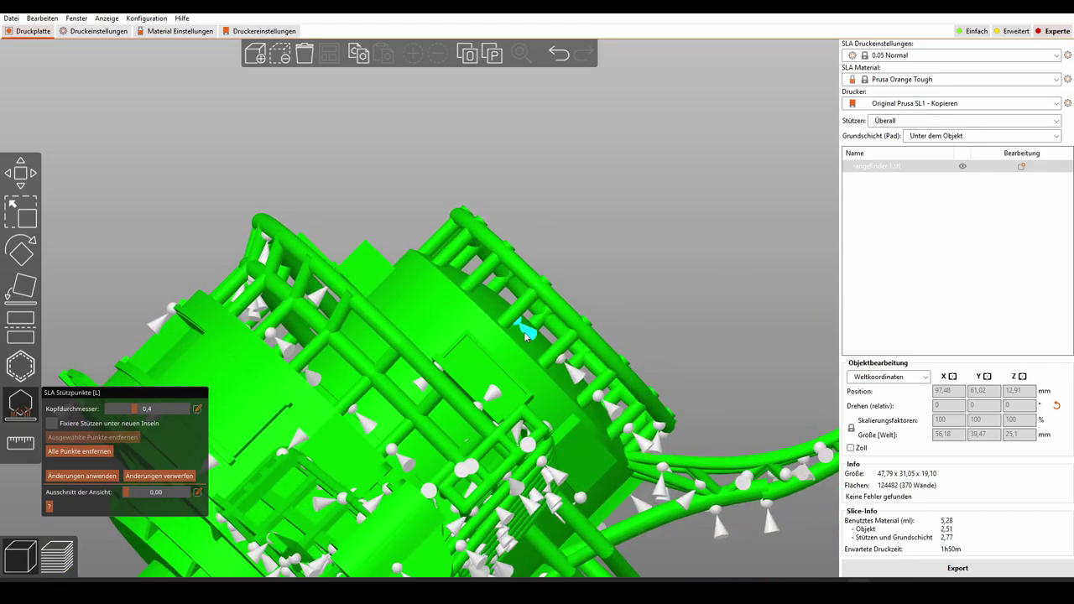
left_click_drag(603, 418, 706, 206)
left_click_drag(645, 453, 515, 431)
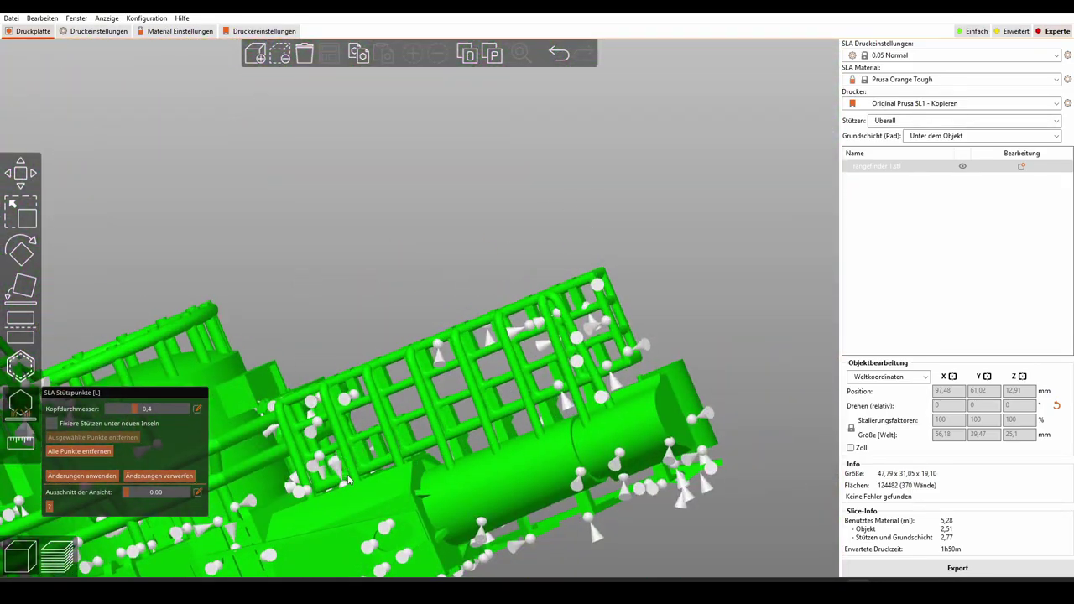
scroll(515, 431, "up", 5)
left_click_drag(280, 340, 396, 329)
left_click_drag(240, 372, 521, 214)
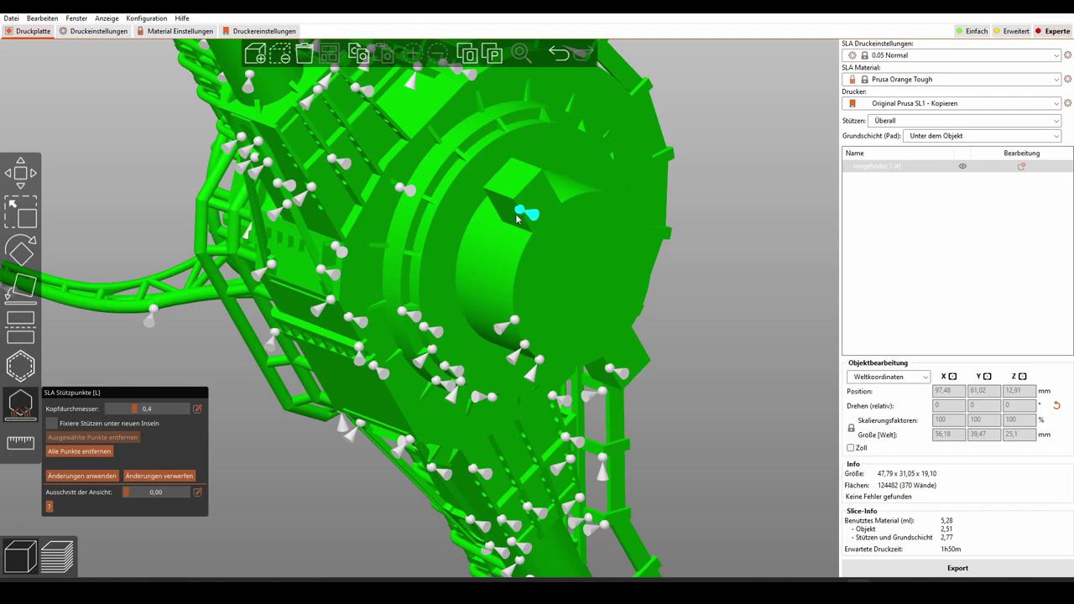
Apply the support point changes and view the supports and pad from above and low front.
left_click(90, 476)
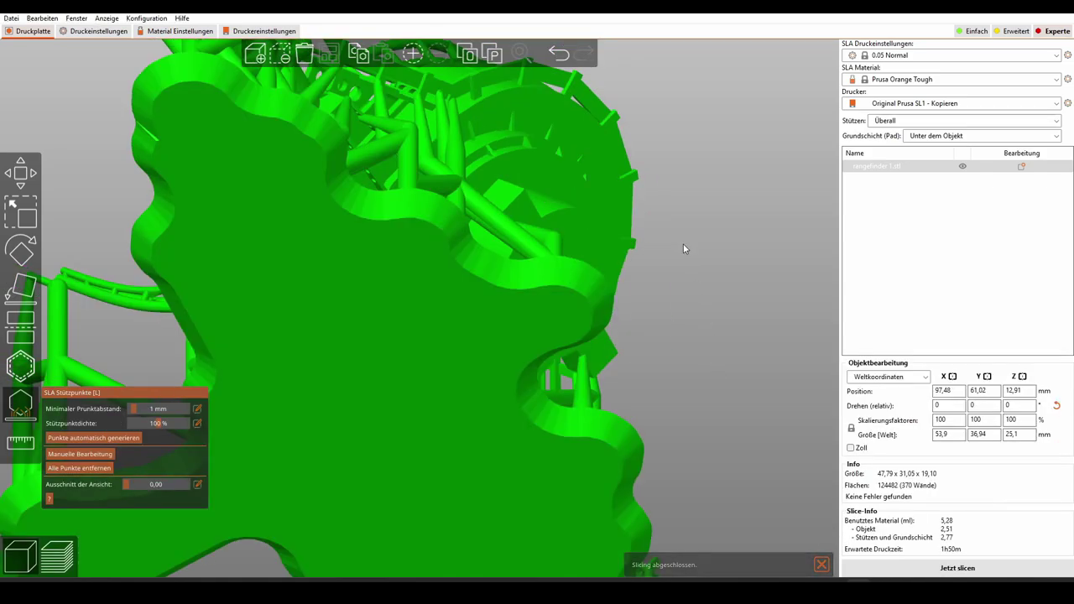
left_click_drag(684, 249, 134, 256)
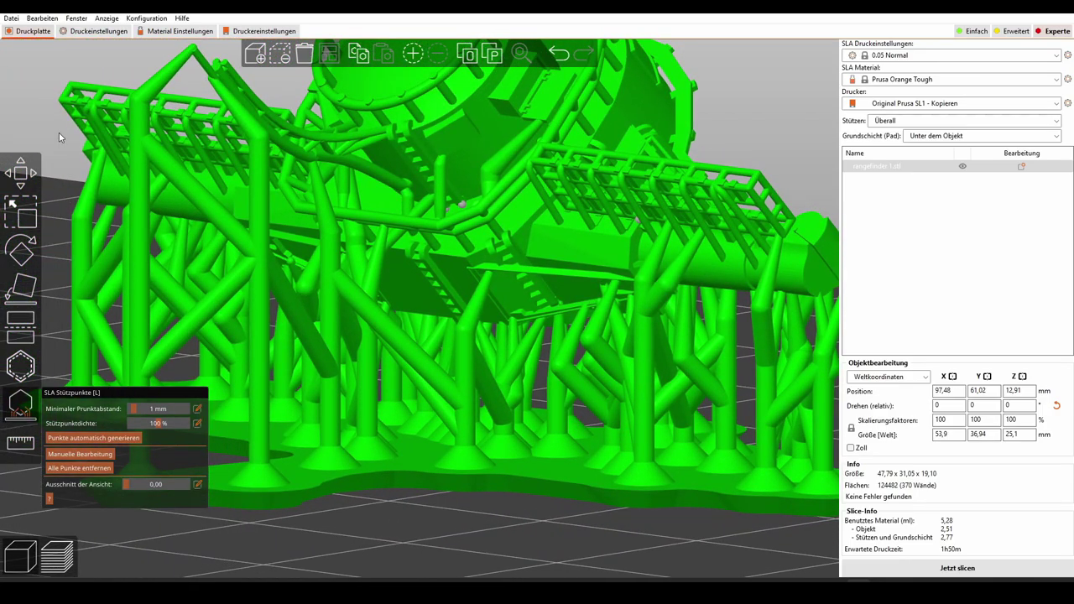
left_click_drag(59, 133, 211, 203)
scroll(212, 202, "down", 5)
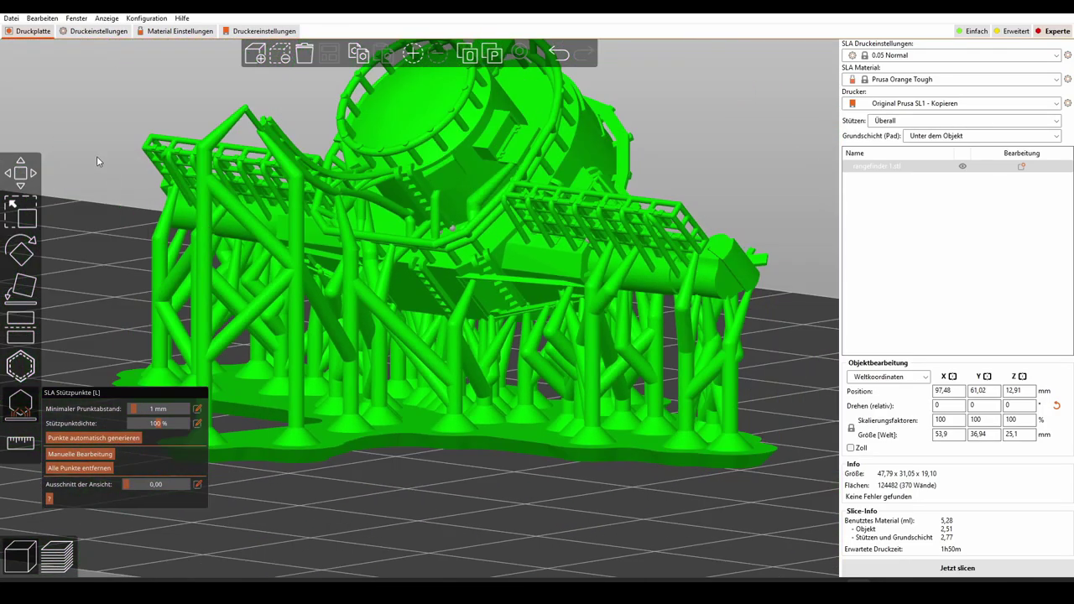
left_click_drag(112, 92, 157, 79)
scroll(210, 166, "up", 3)
Inspect the tower and its supports from the front, the top and underneath.
left_click_drag(227, 164, 403, 265)
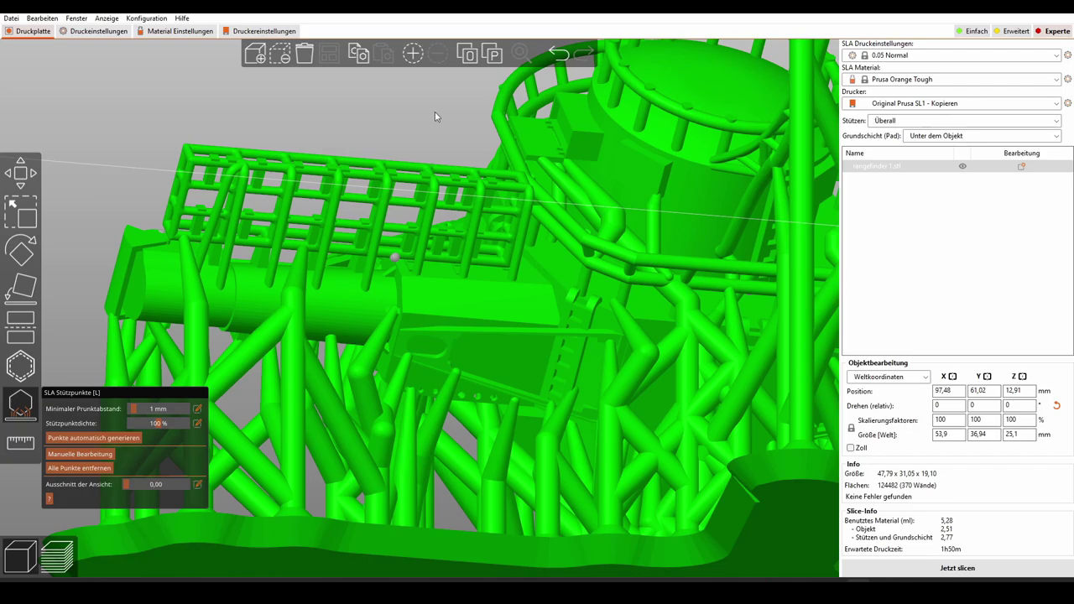
left_click_drag(436, 116, 243, 114)
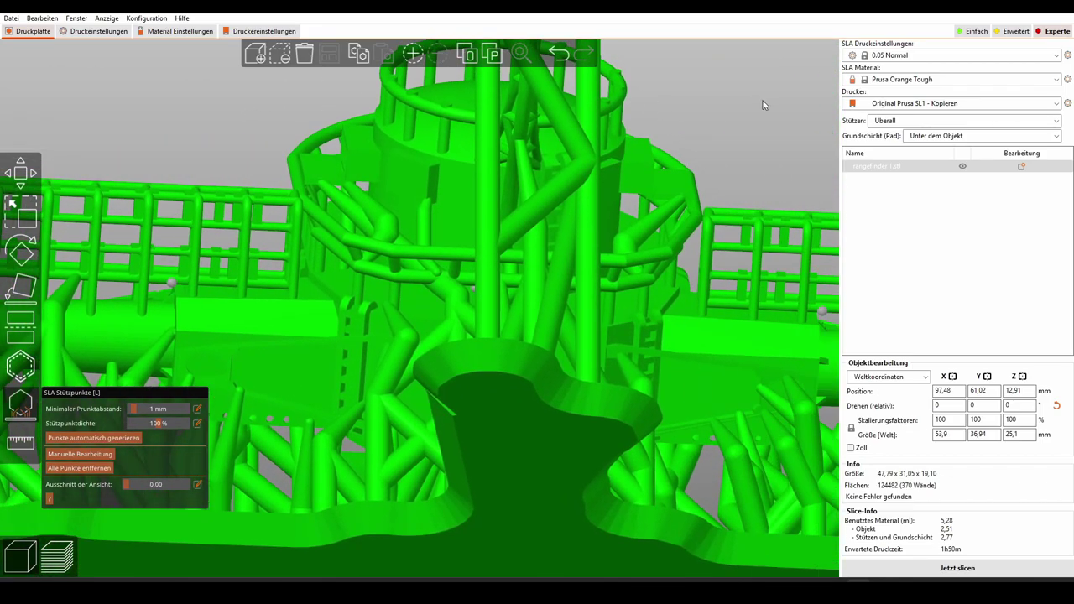
left_click_drag(764, 105, 536, 294)
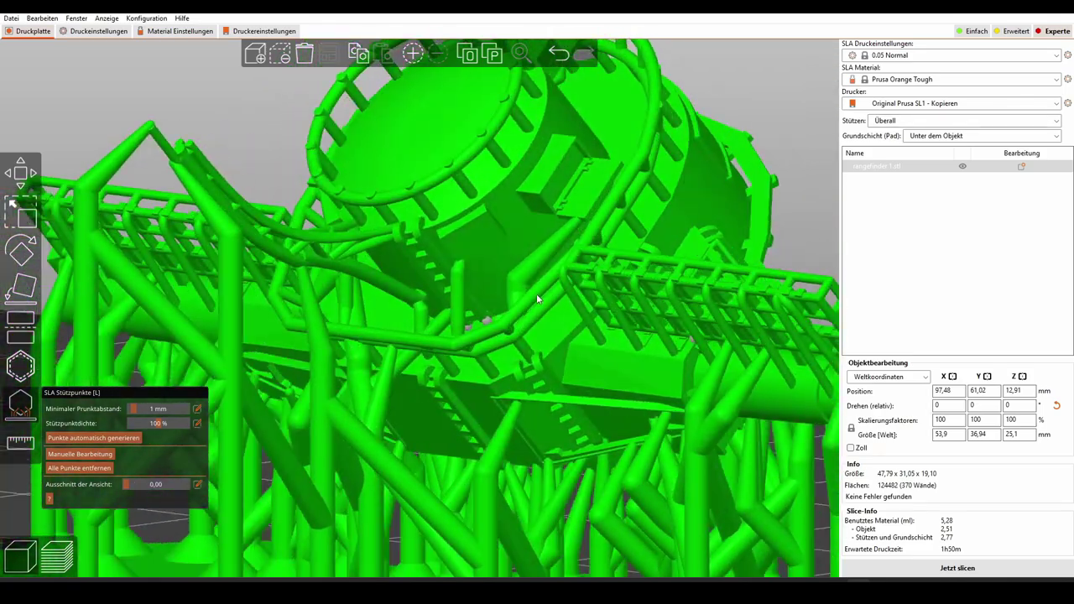
left_click_drag(809, 225, 353, 218)
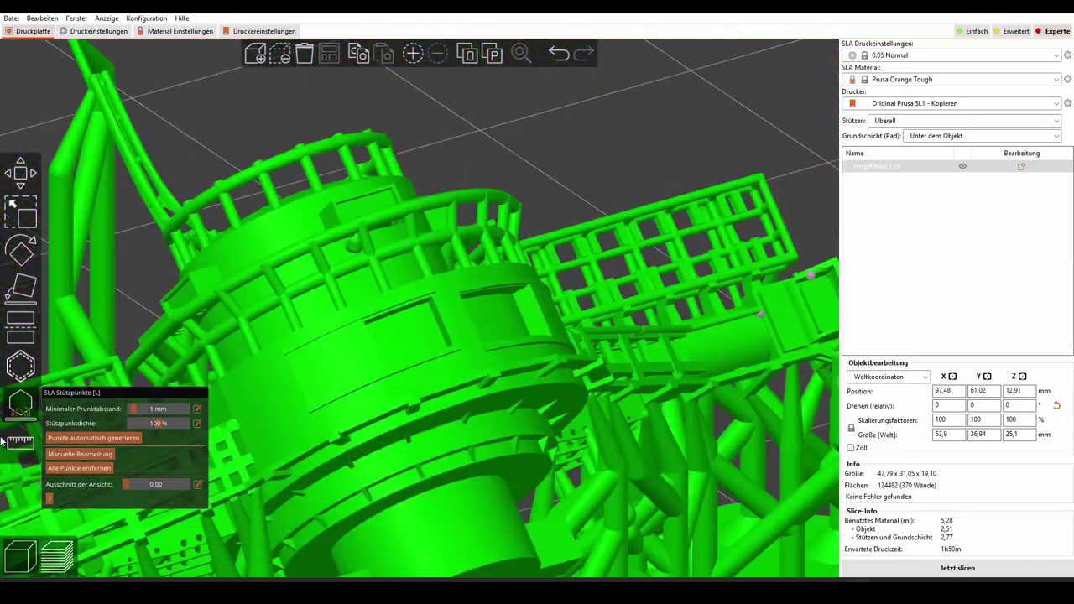
Reopen manual support point editing and zoom out to see the whole model.
left_click(79, 454)
left_click_drag(429, 243, 690, 136)
scroll(92, 211, "down", 5)
Rotate rangefinder 1 to a new orientation and re-slice it.
key("r")
left_click_drag(582, 337, 669, 314)
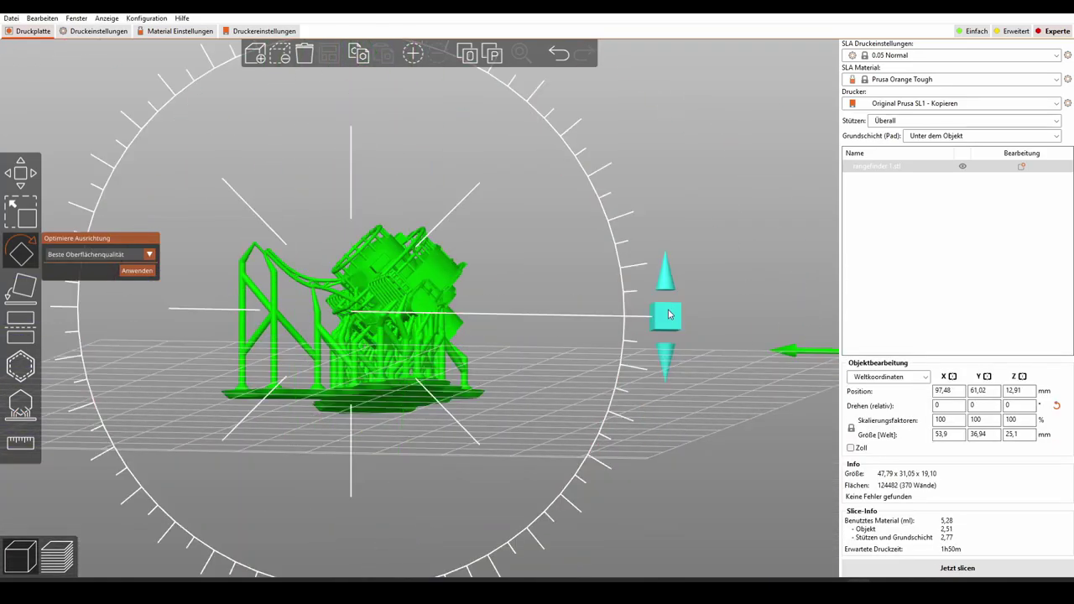
left_click(942, 570)
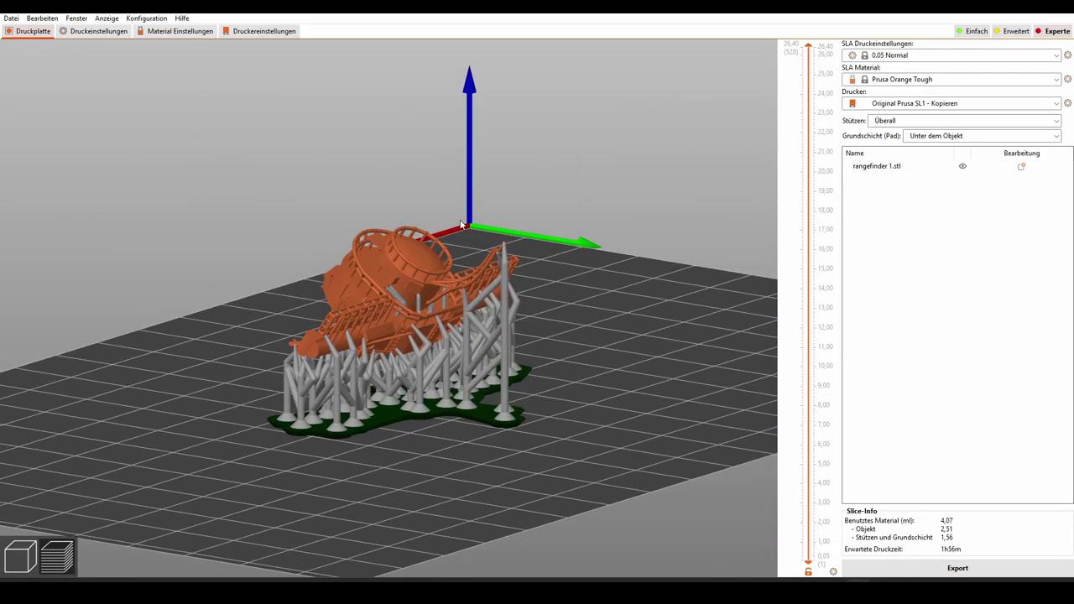
Orbit the re-sliced model to check the regenerated supports and pad (4.07 ml, about 1h56m).
left_click_drag(302, 235, 5, 273)
left_click_drag(702, 343, 728, 349)
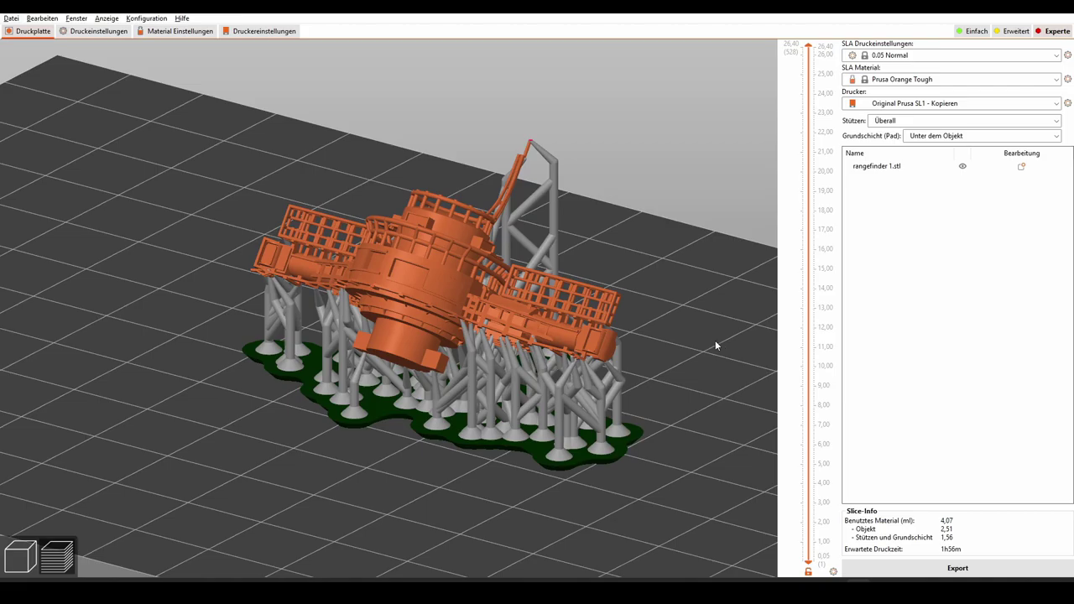
mouse_move(718, 300)
left_mouse_down()
mouse_move(576, 287)
mouse_move(718, 289)
left_mouse_up()
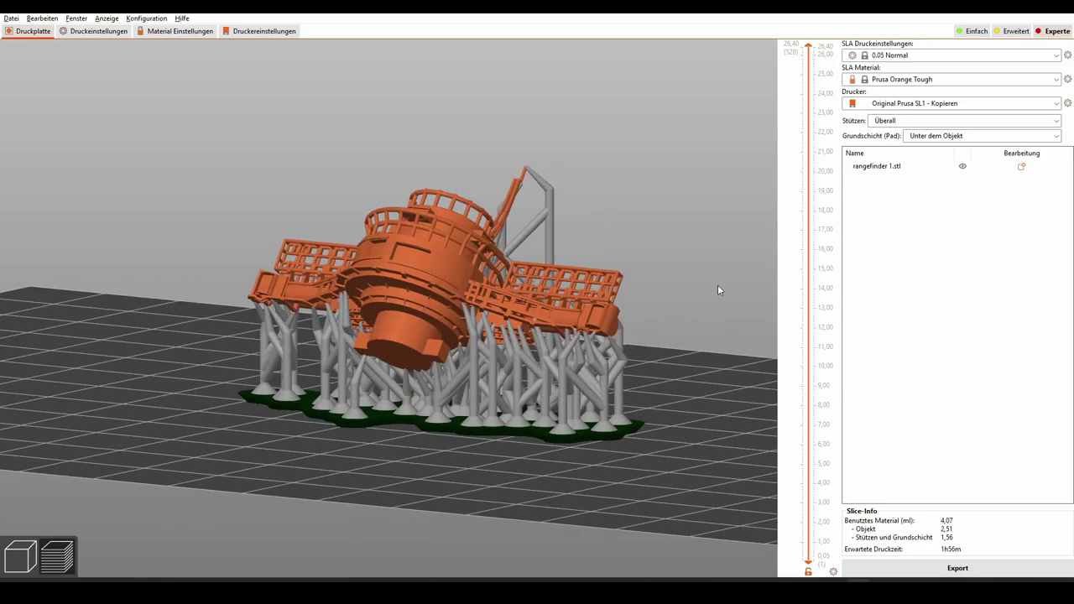